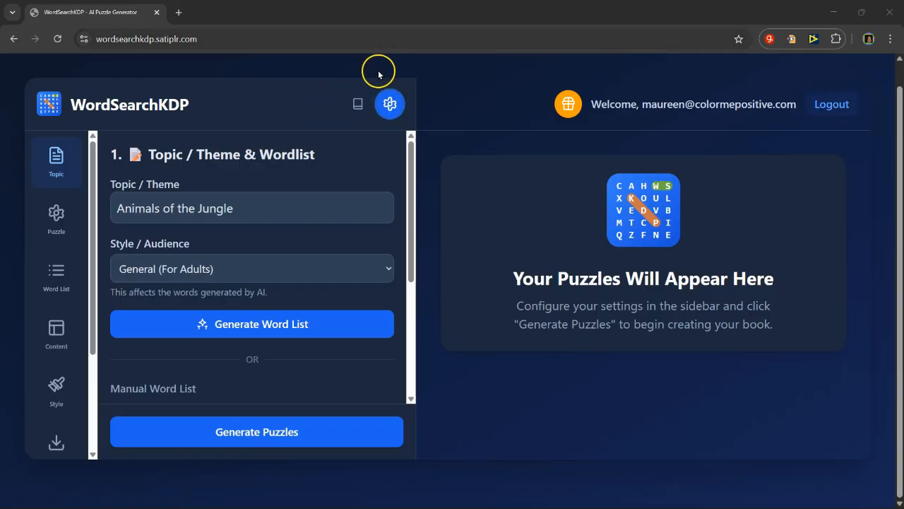
Step: Open the user guide, look through its outline of sections, and return to the puzzle generator
left_click(357, 104)
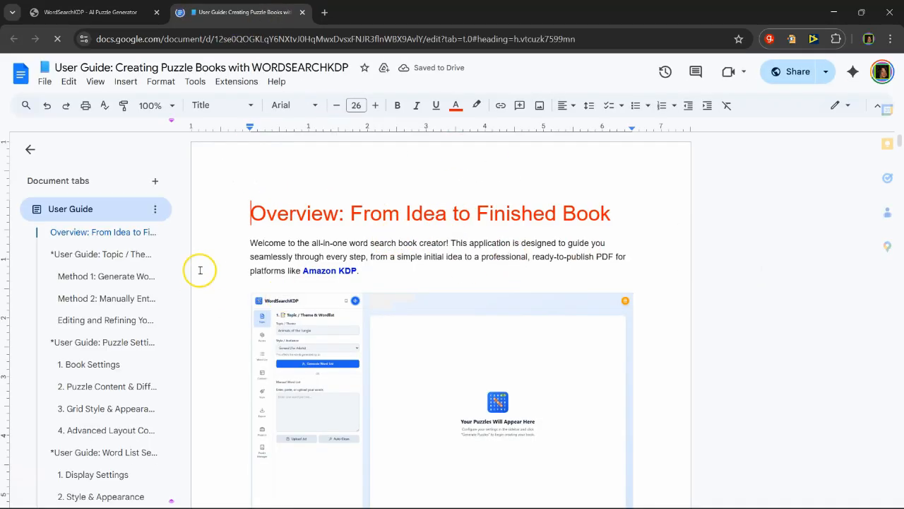
scroll(113, 290, "down", 4)
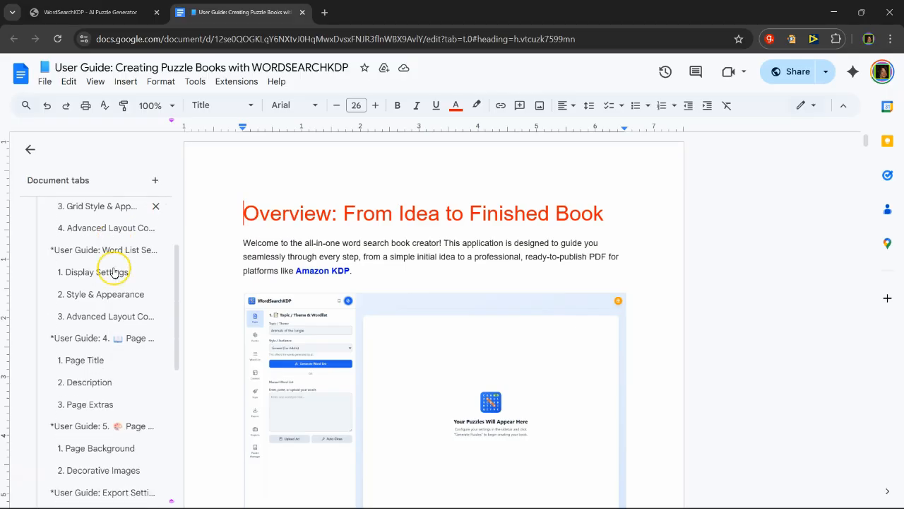
scroll(97, 399, "down", 2)
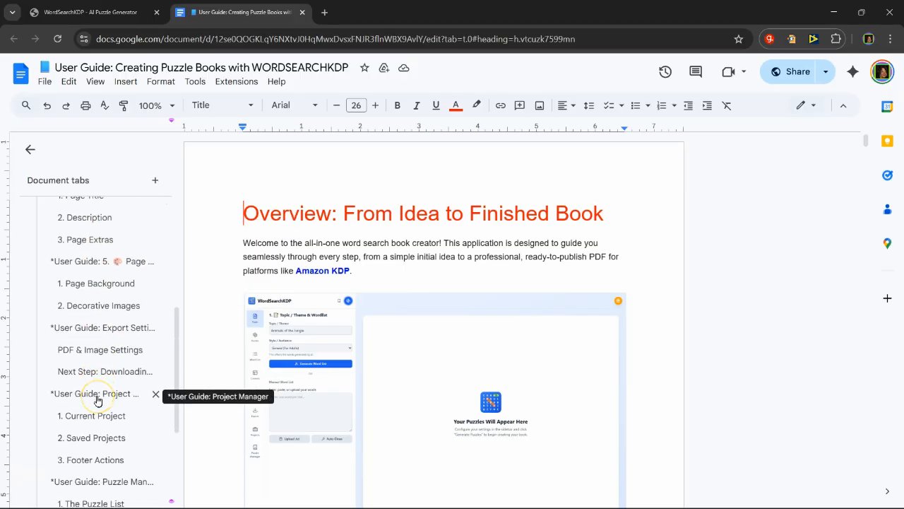
scroll(97, 396, "up", 4)
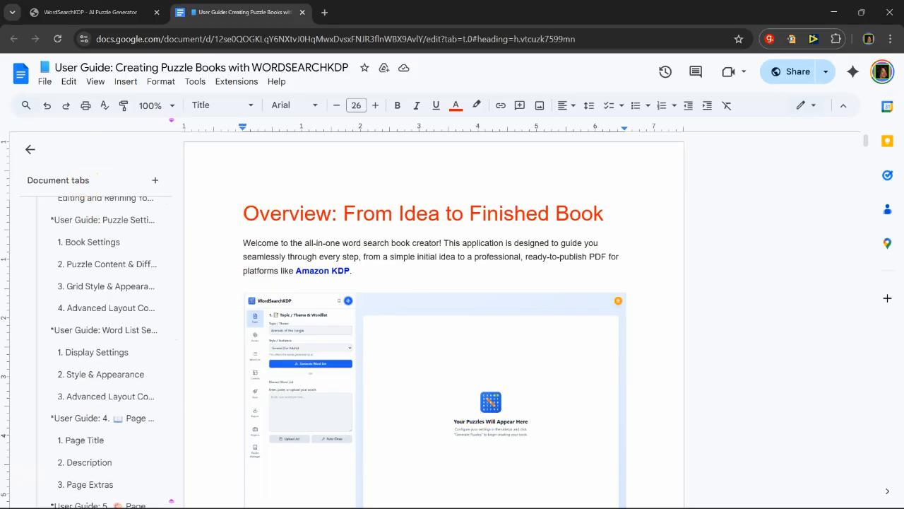
left_click(96, 11)
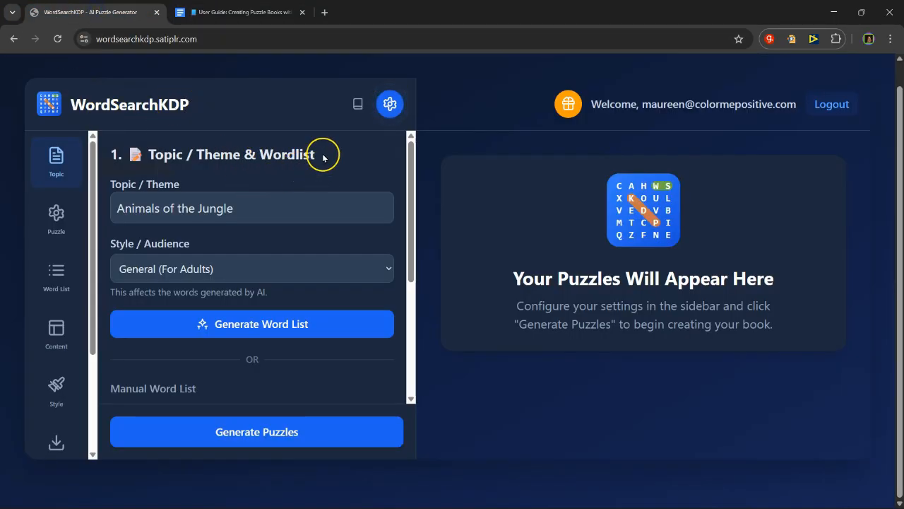
Step: Set the topic to Christmas and the style/audience to Kids (Themed)
left_click(261, 198)
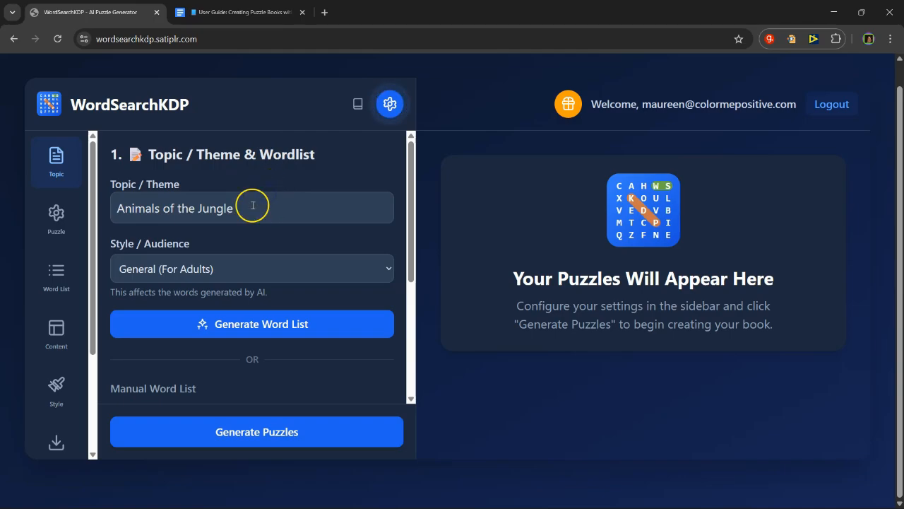
left_click(253, 211)
triple_click(253, 212)
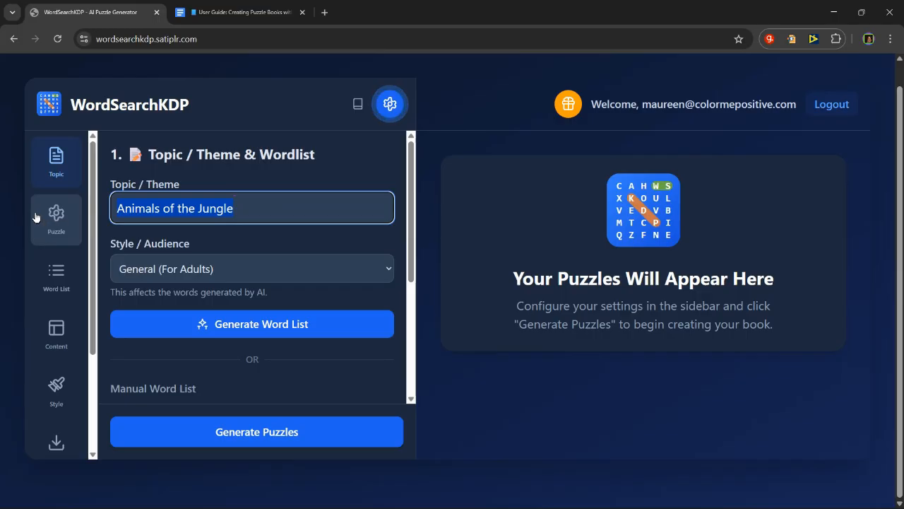
type("Christmas")
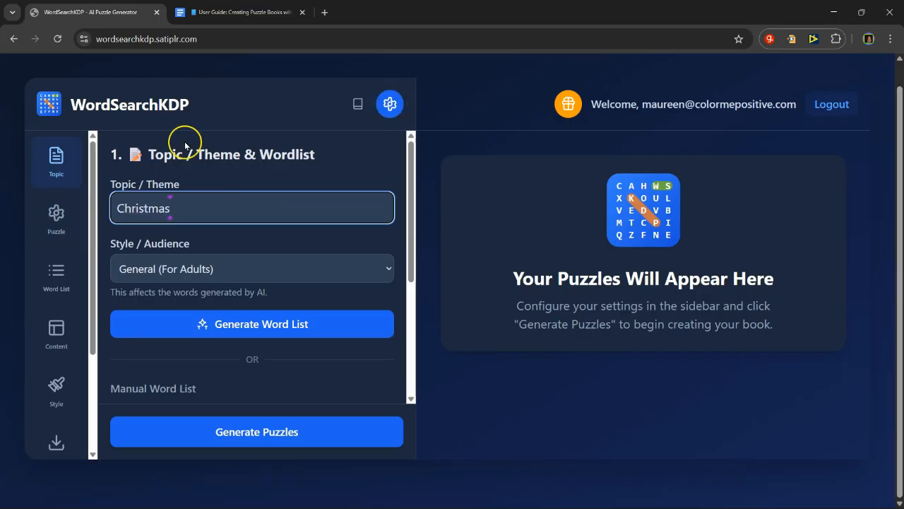
left_click(334, 275)
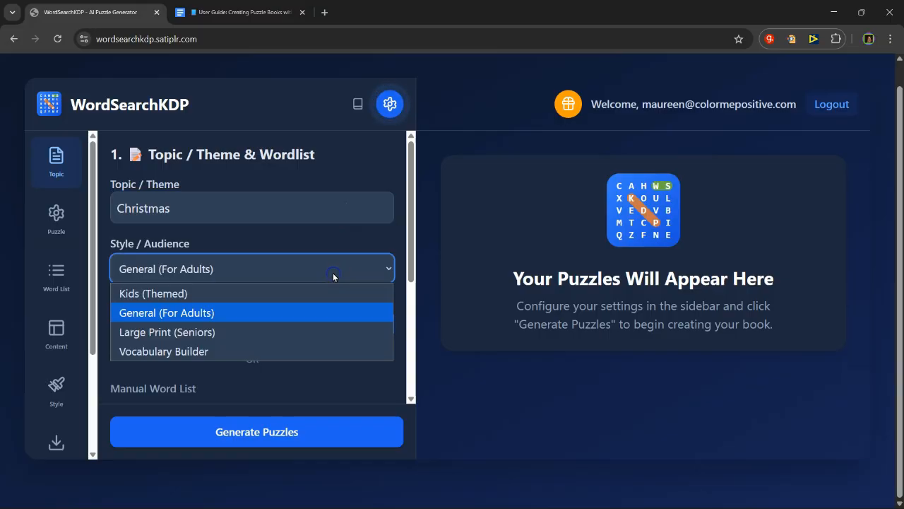
left_click(233, 301)
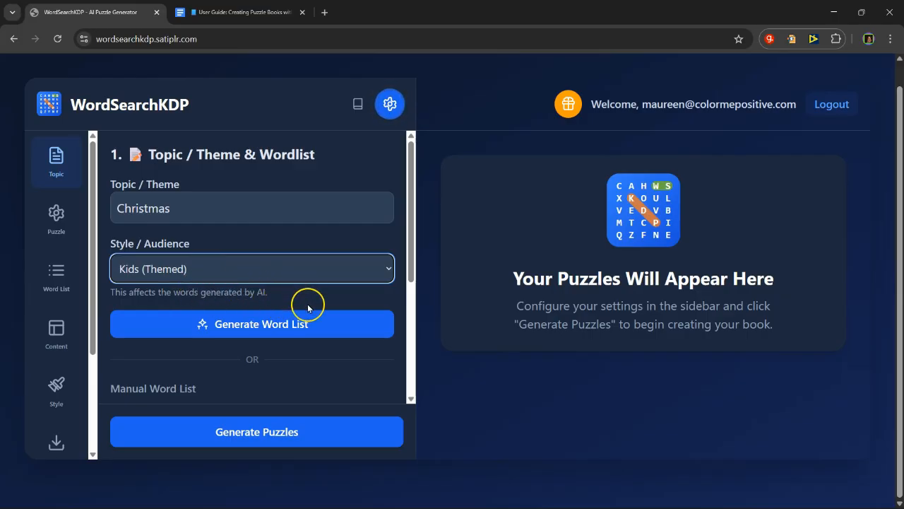
Step: Try to generate the word list with AI and dismiss the API key settings without entering a key
left_click(232, 325)
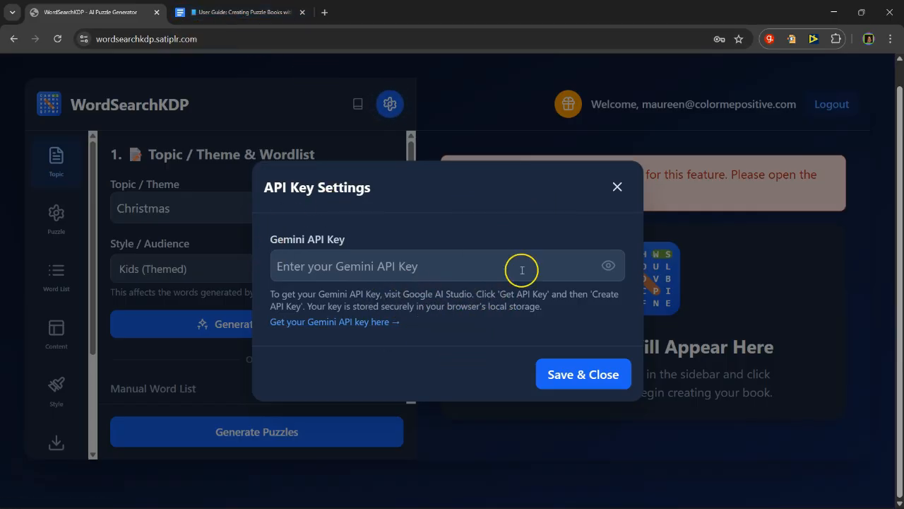
left_click(618, 188)
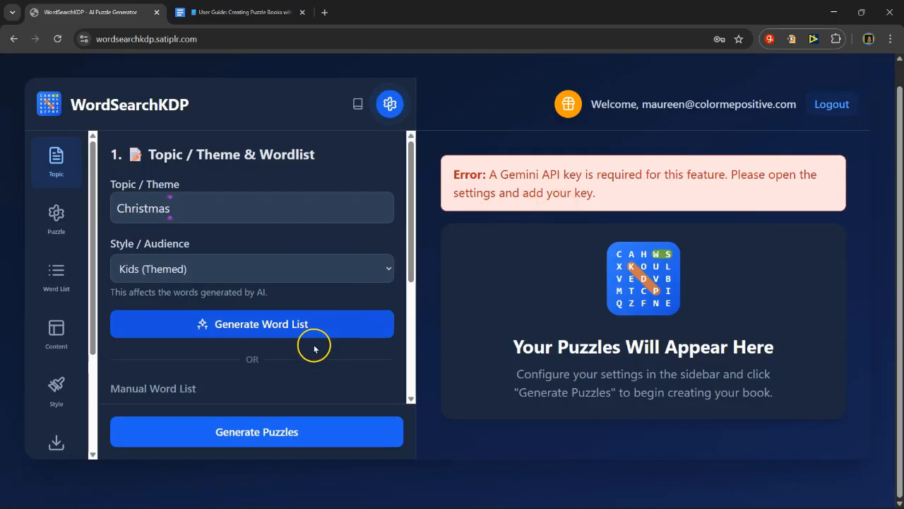
Step: Paste the copied Christmas words into the manual word list and look over the entries
scroll(316, 338, "down", 1)
scroll(353, 296, "down", 2)
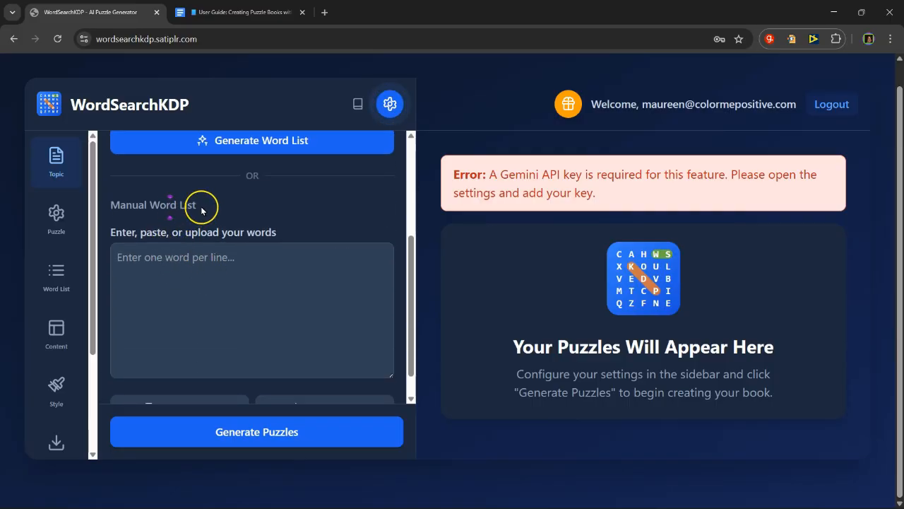
left_click(176, 276)
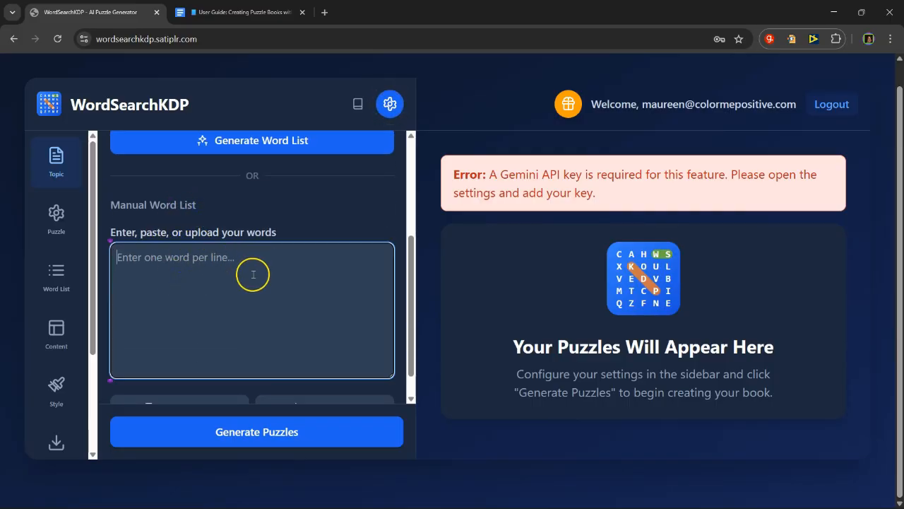
scroll(254, 272, "down", 1)
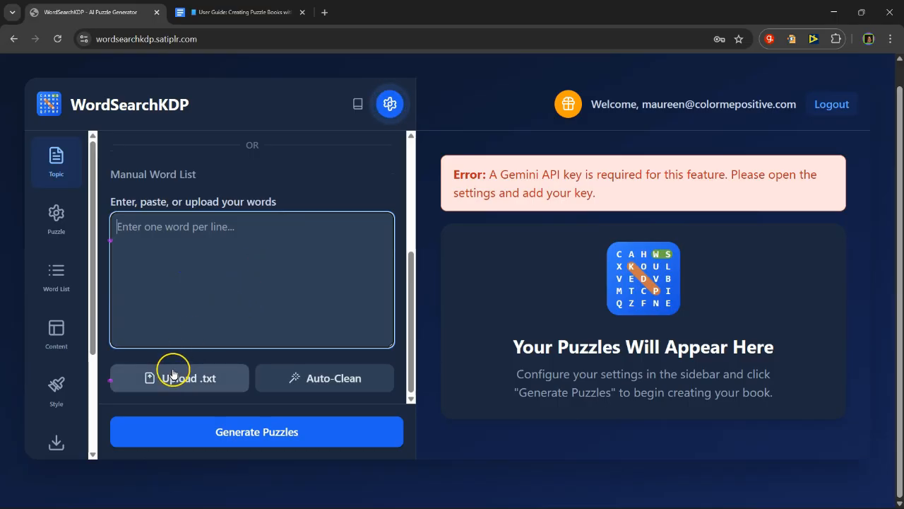
right_click(232, 223)
left_click(268, 341)
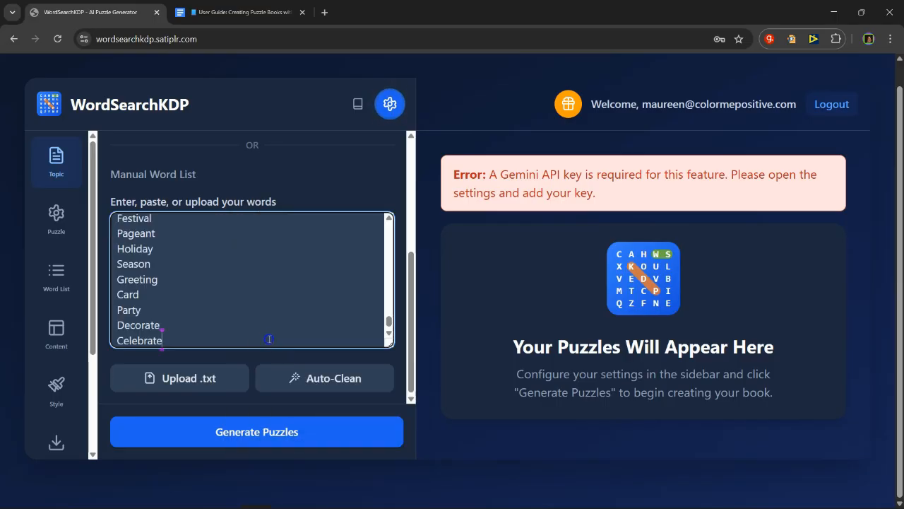
scroll(224, 311, "up", 5)
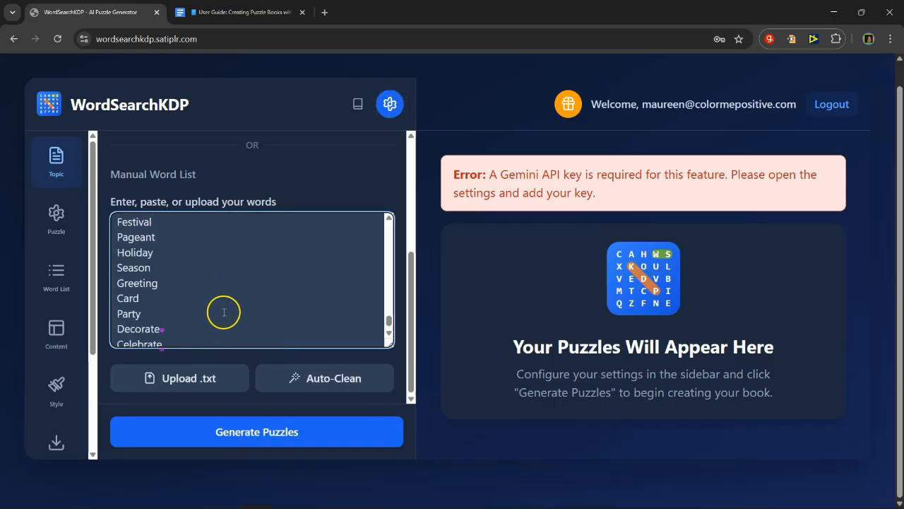
scroll(229, 306, "up", 15)
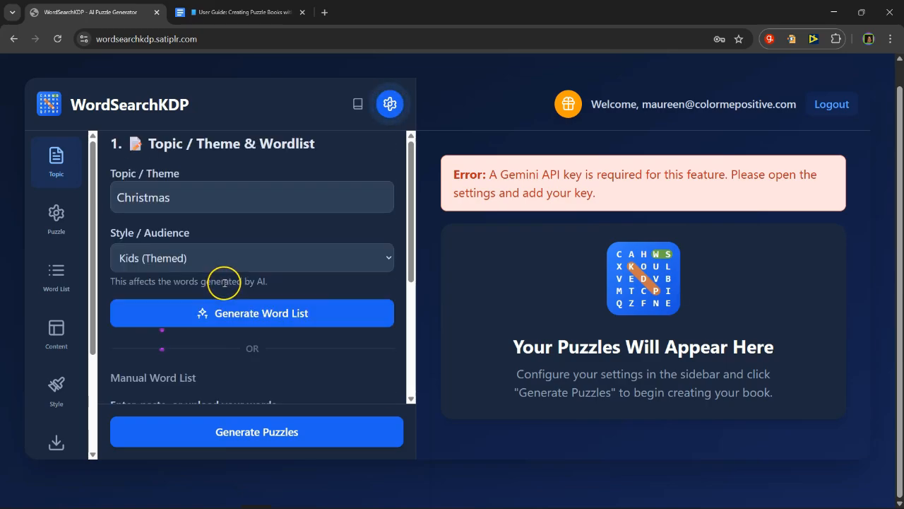
scroll(230, 295, "down", 8)
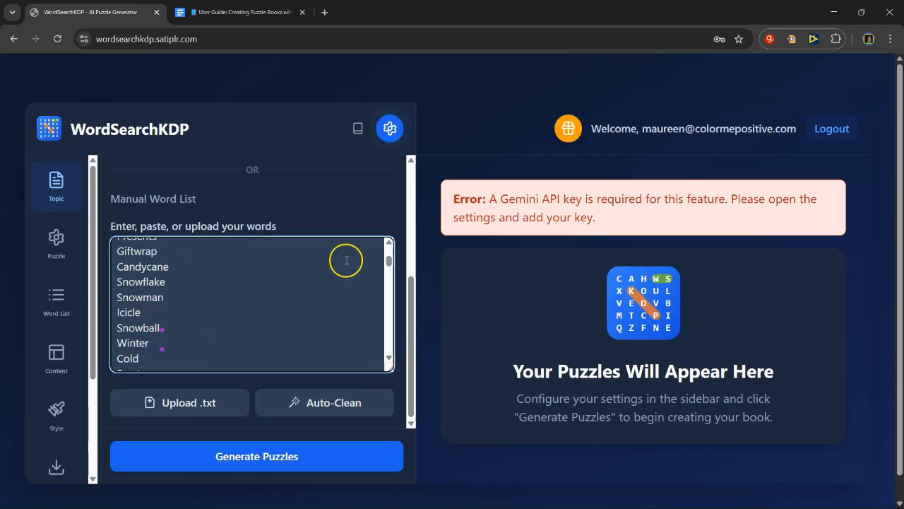
Step: Try to generate the puzzles from the pasted word list
left_click(239, 455)
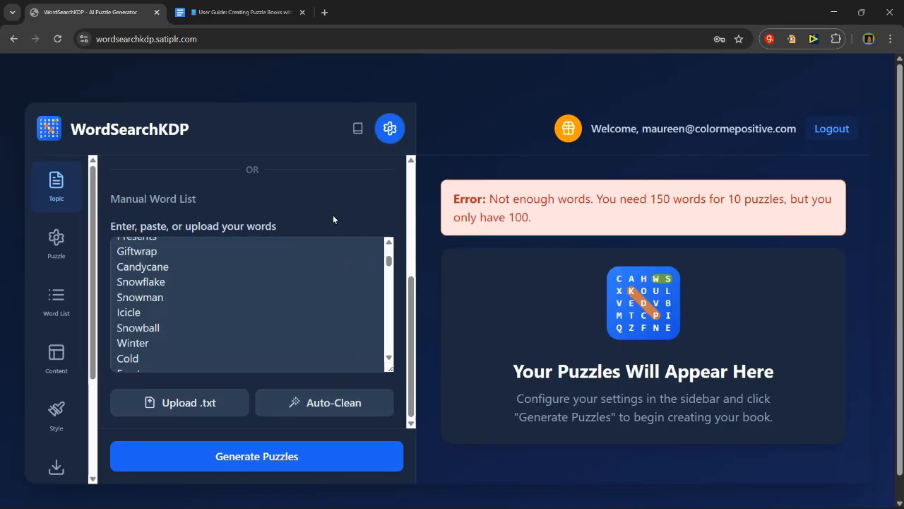
left_click(273, 258)
left_click(231, 303)
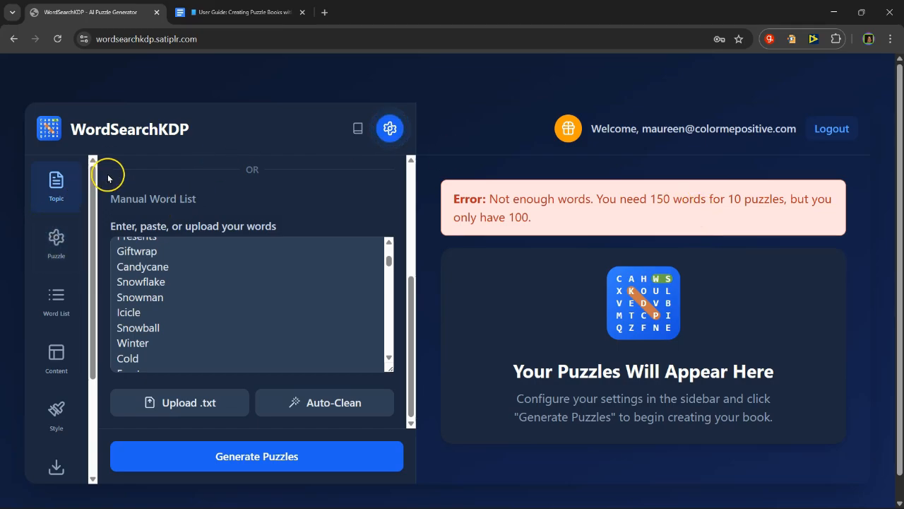
Step: Set the book's KDP trim size to 8" x 10" (Kids & Activity) in the puzzle settings
left_click(52, 236)
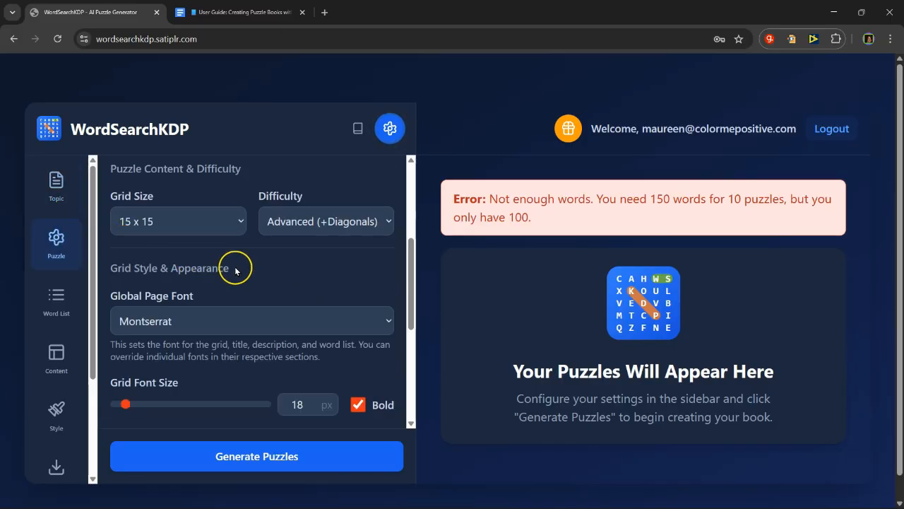
scroll(234, 264, "up", 1)
scroll(268, 230, "up", 1)
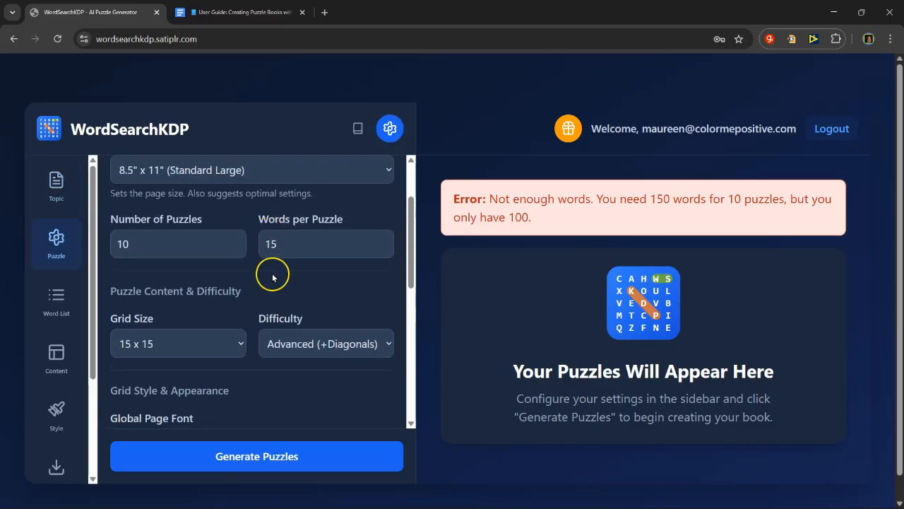
scroll(276, 281, "up", 1)
left_click(278, 304)
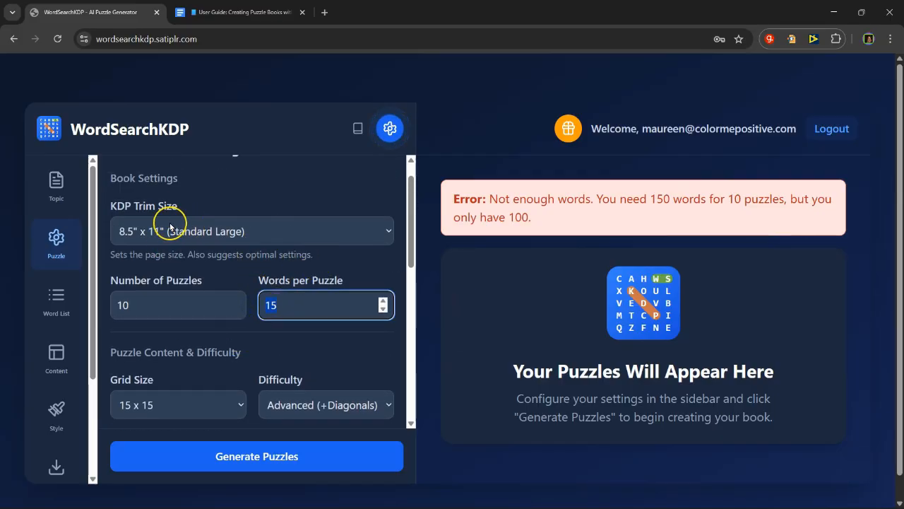
scroll(258, 219, "up", 1)
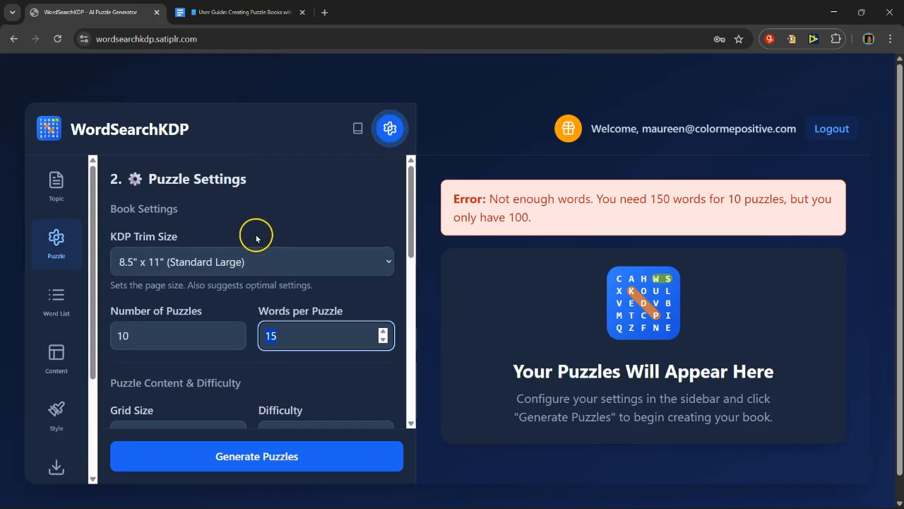
left_click(261, 268)
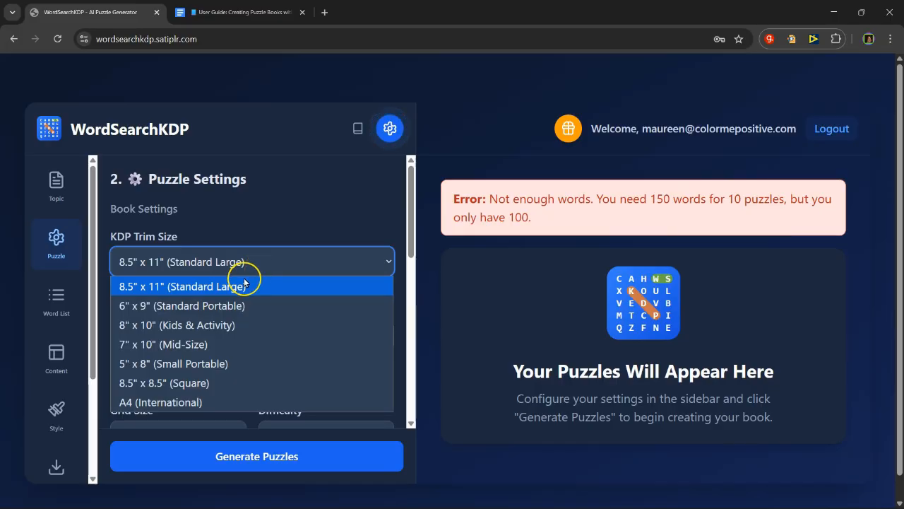
left_click(219, 325)
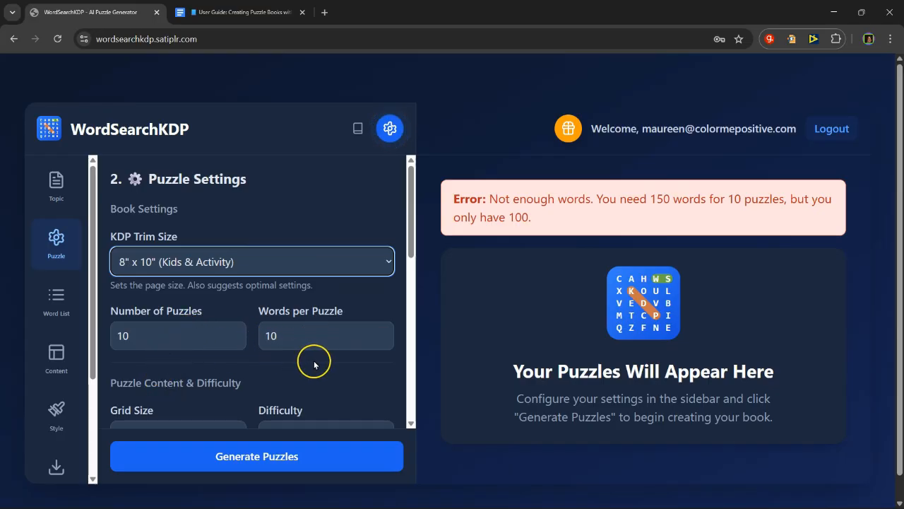
Step: Check the available grid sizes without changing the selection, and set the difficulty to Basic (Horizontal, Vertical)
scroll(222, 264, "down", 2)
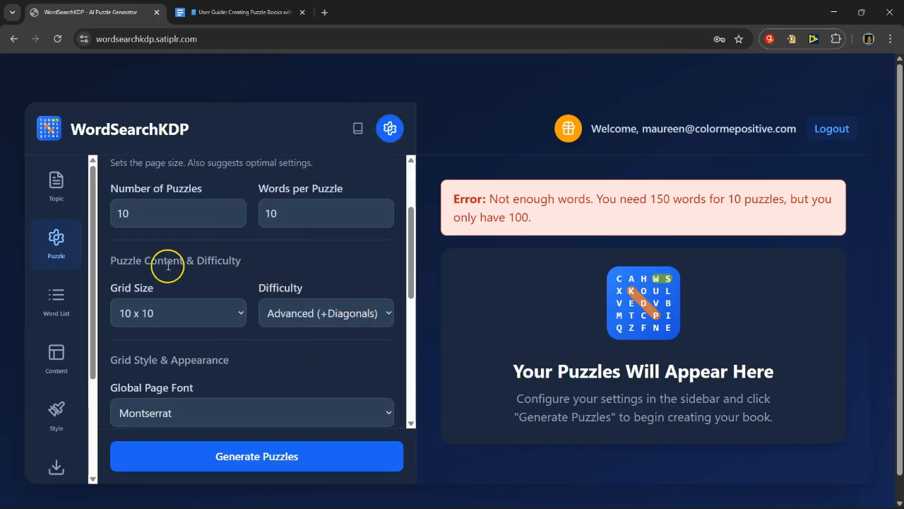
left_click(207, 325)
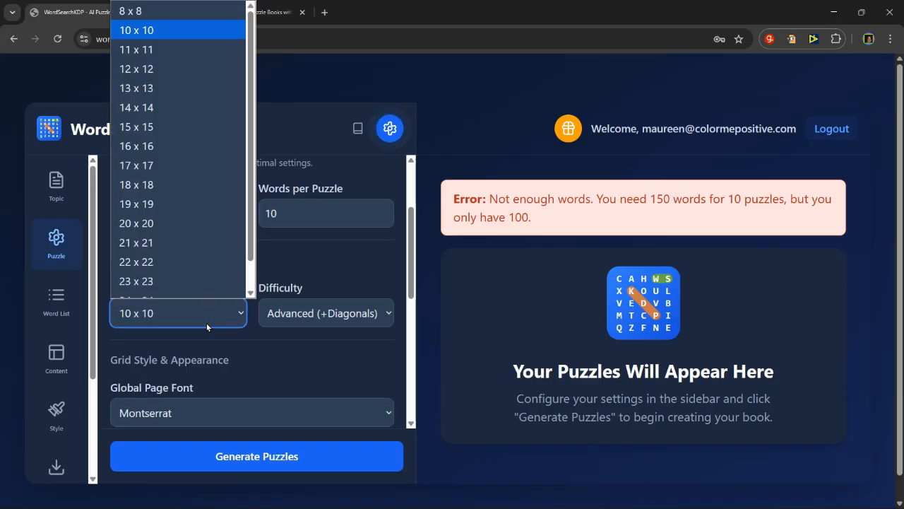
scroll(193, 264, "down", 2)
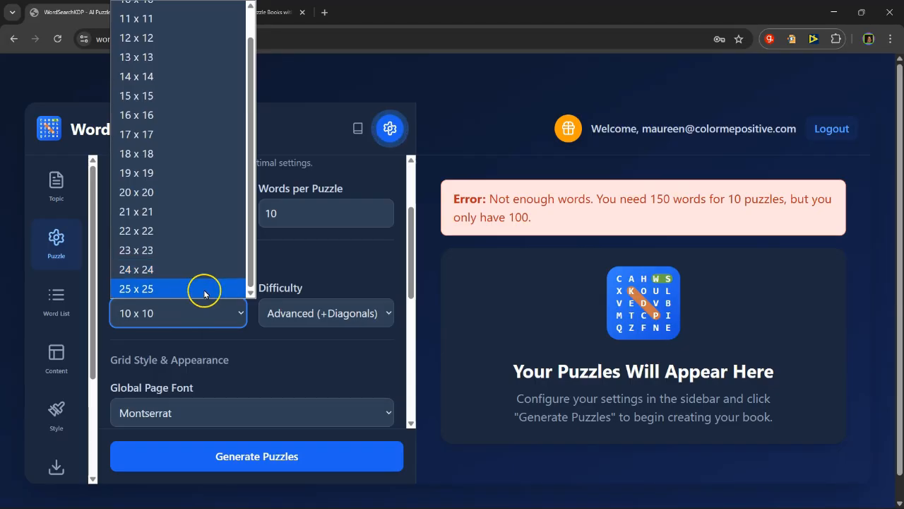
left_click(344, 263)
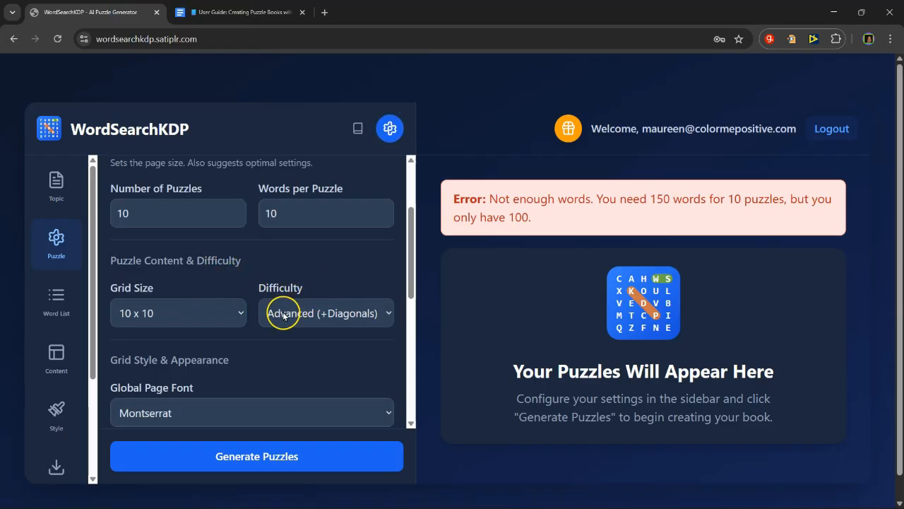
left_click(341, 315)
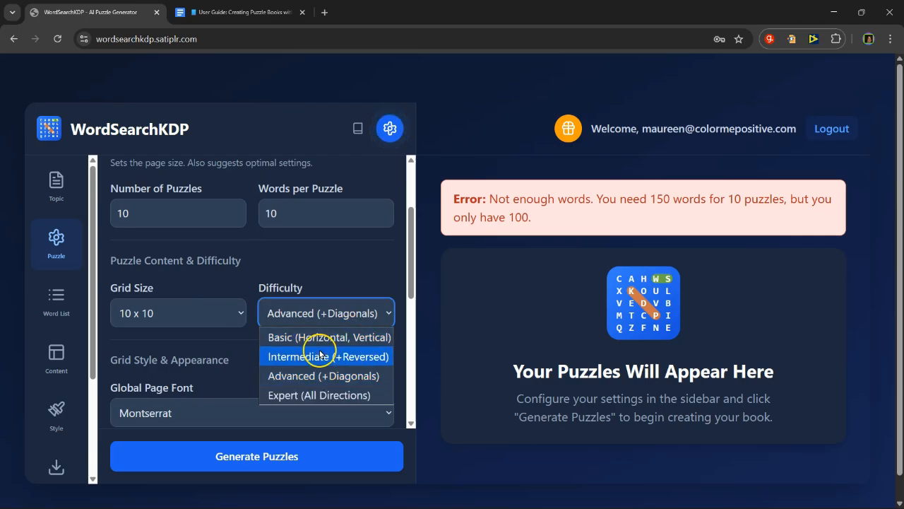
left_click(372, 338)
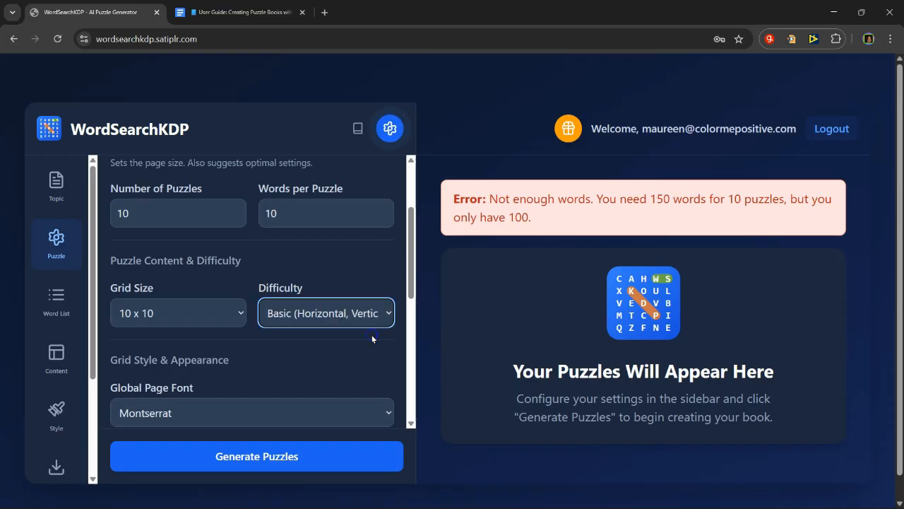
Step: Look through the available global page fonts for the puzzles and keep Montserrat selected
scroll(294, 328, "down", 2)
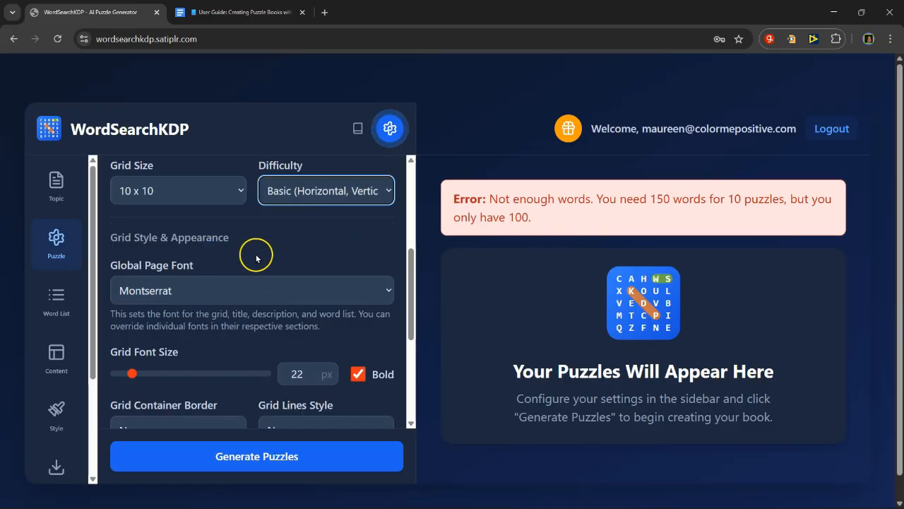
scroll(260, 252, "down", 1)
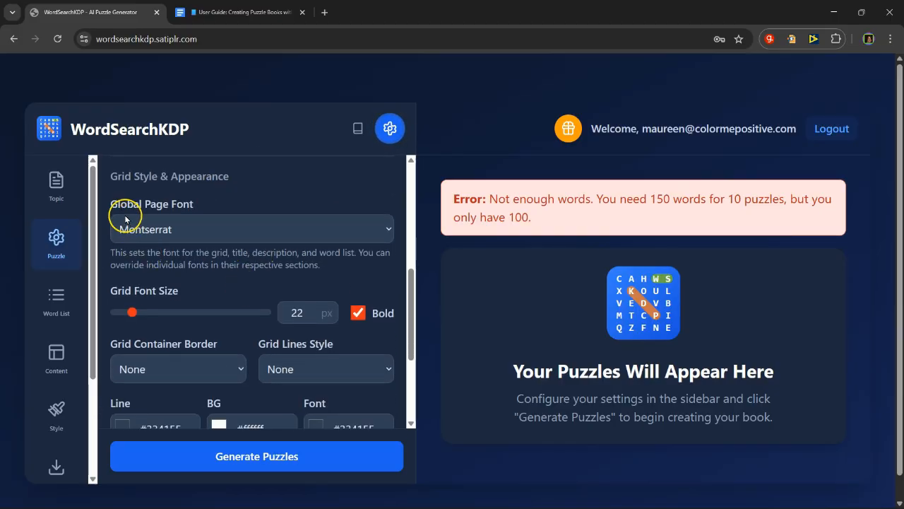
left_click(251, 232)
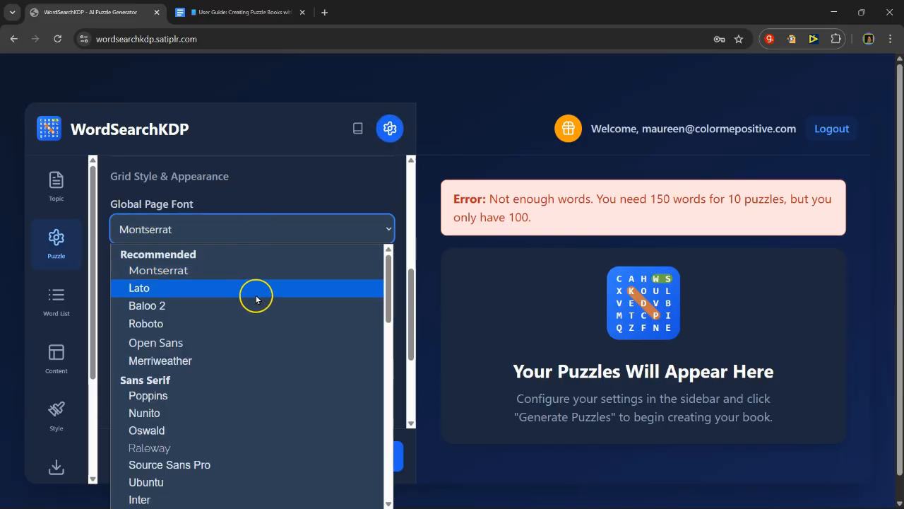
scroll(262, 358, "down", 10)
scroll(267, 372, "up", 10)
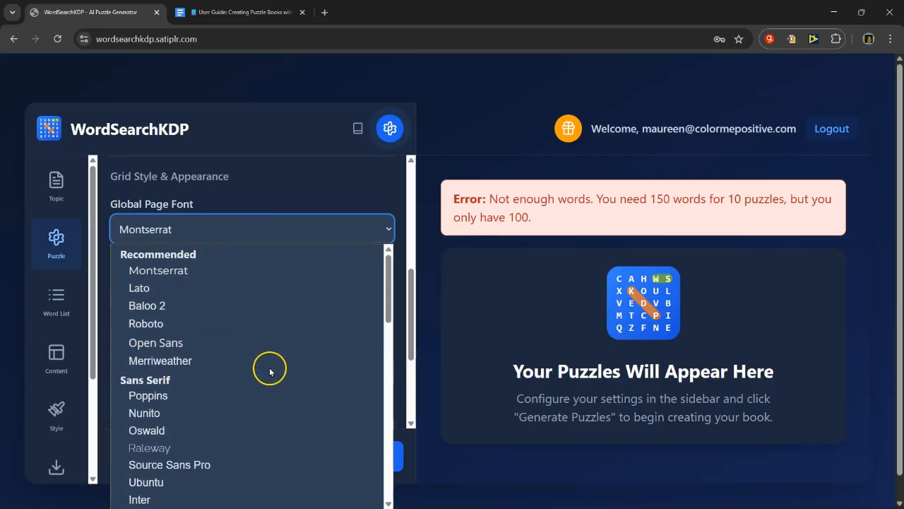
left_click(185, 272)
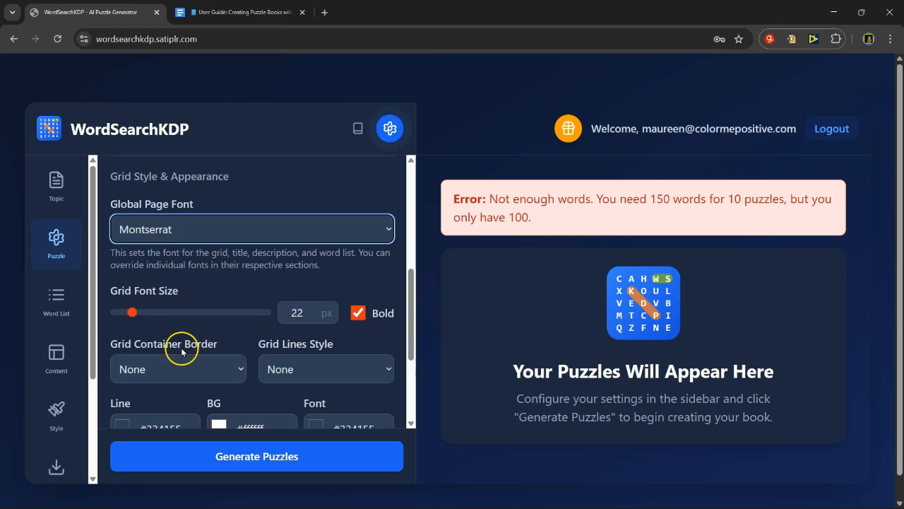
Step: Set the grid container border to Solid in the grid style settings
scroll(221, 322, "down", 1)
scroll(223, 325, "down", 3)
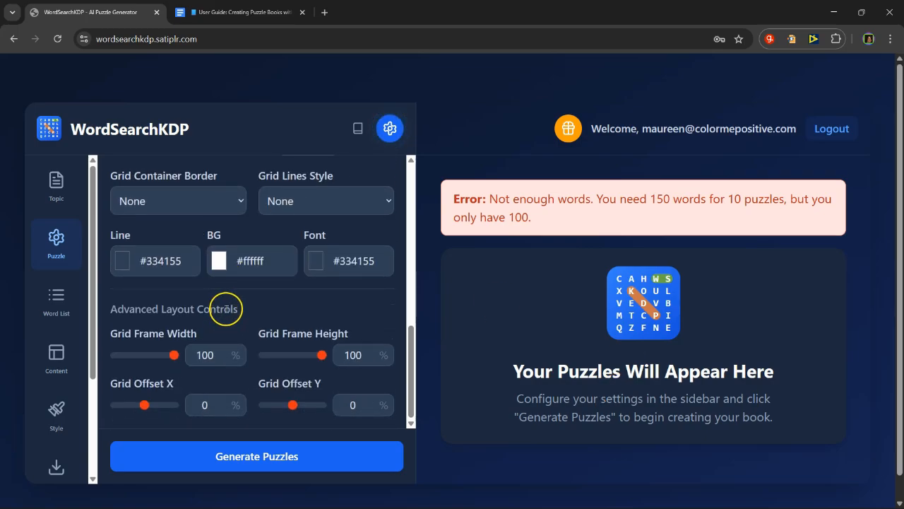
scroll(226, 307, "up", 3)
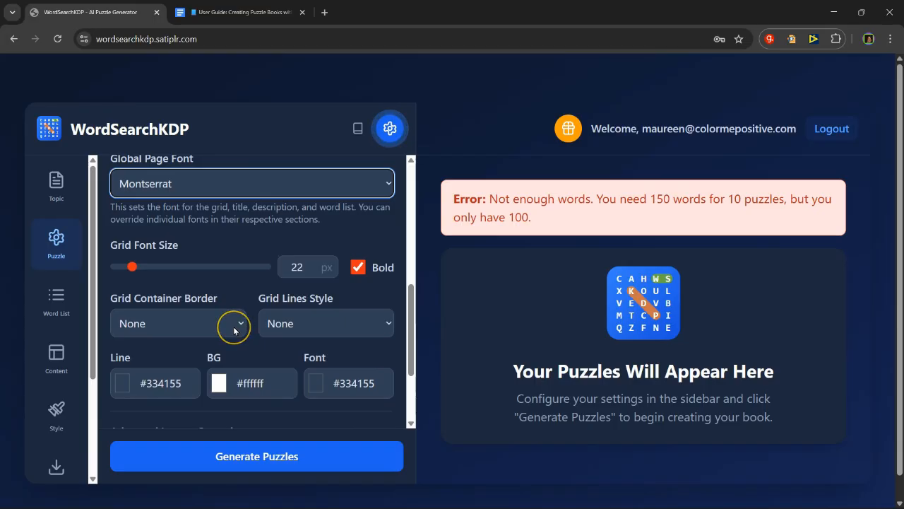
left_click(235, 329)
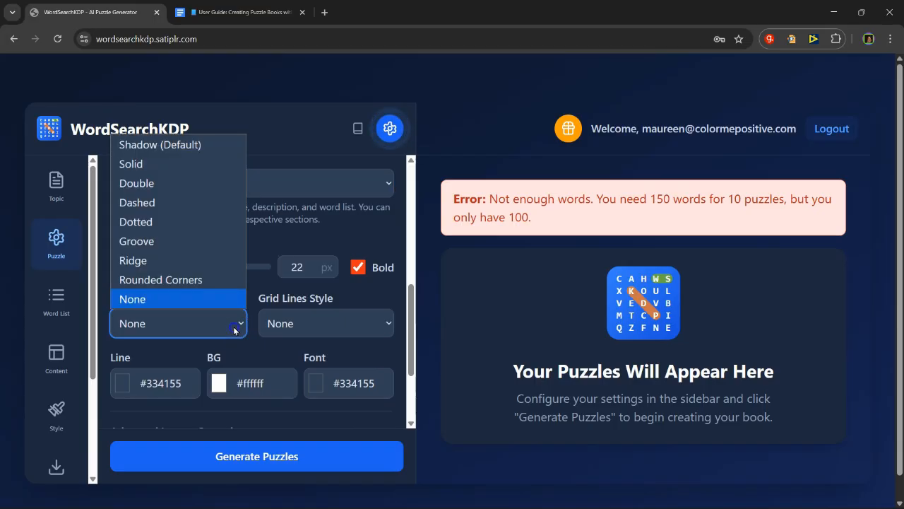
left_click(205, 168)
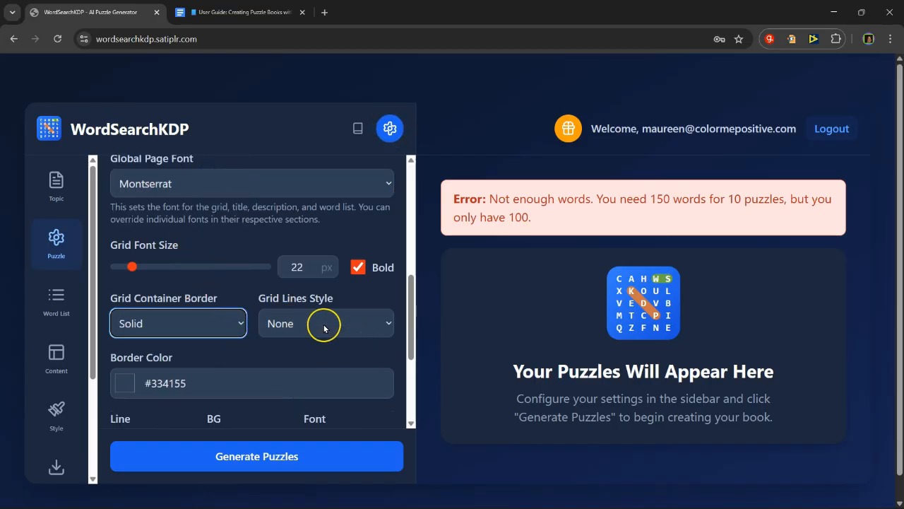
Step: Review the remaining grid color and layout settings, and try to generate the puzzles
scroll(286, 359, "down", 2)
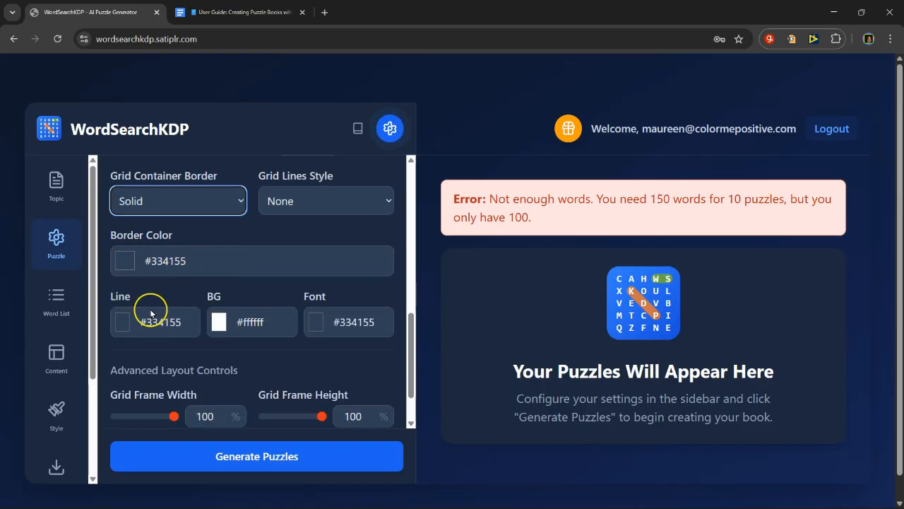
scroll(268, 339, "down", 1)
scroll(268, 340, "down", 2)
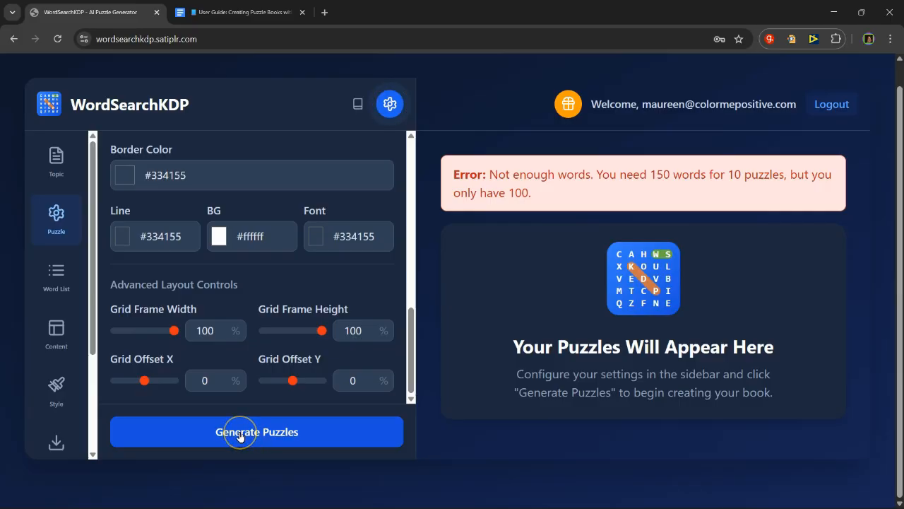
left_click(240, 434)
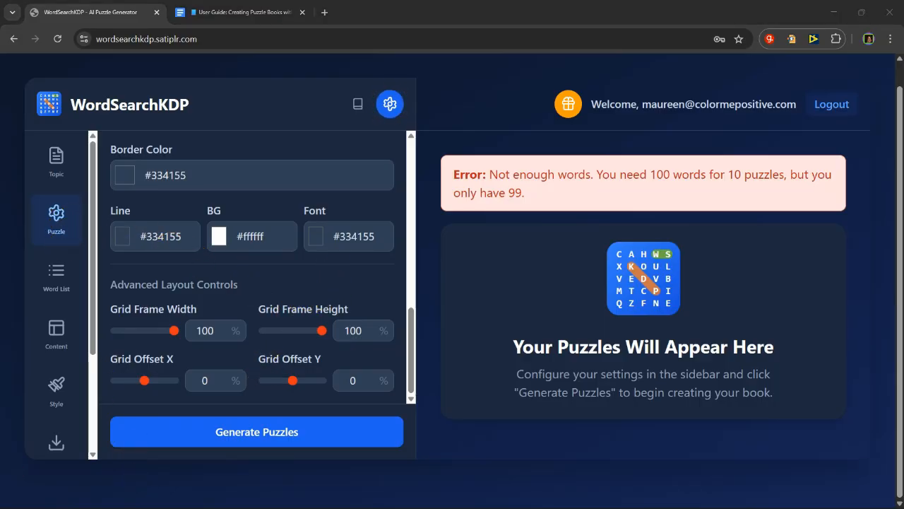
left_click(50, 272)
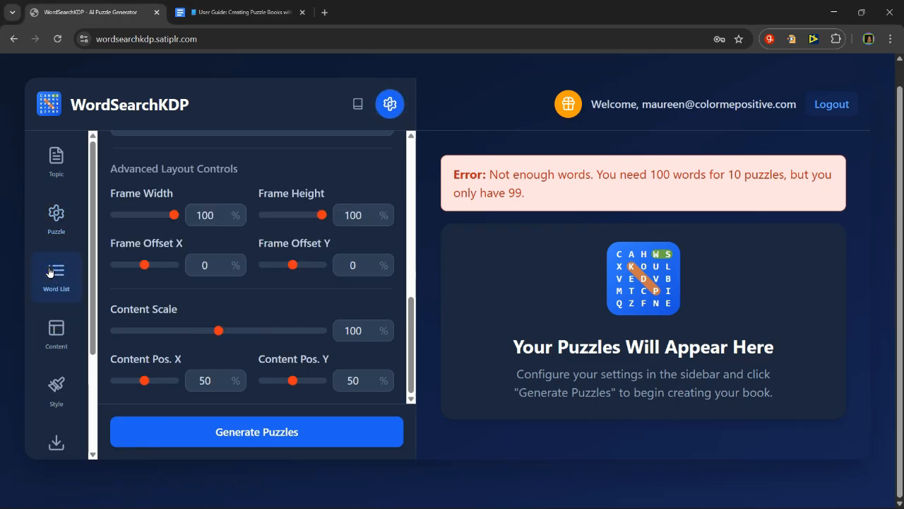
scroll(176, 277, "up", 6)
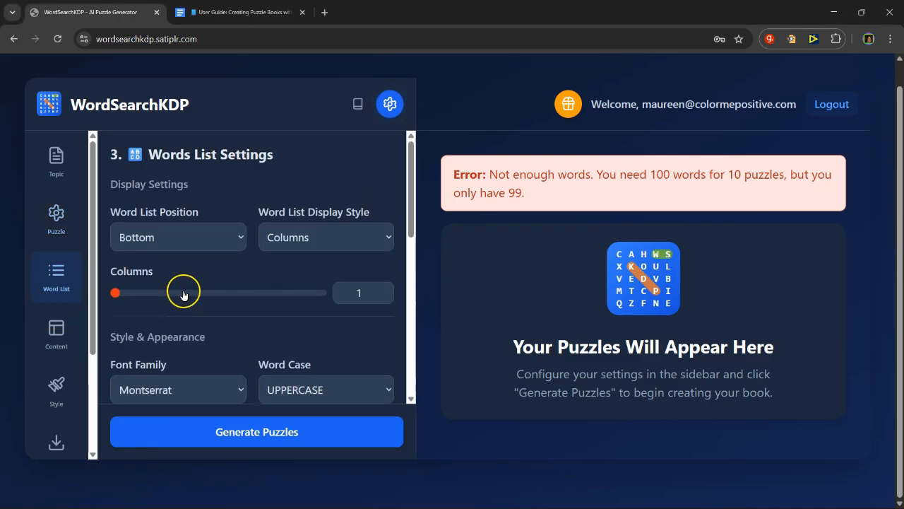
scroll(183, 295, "up", 1)
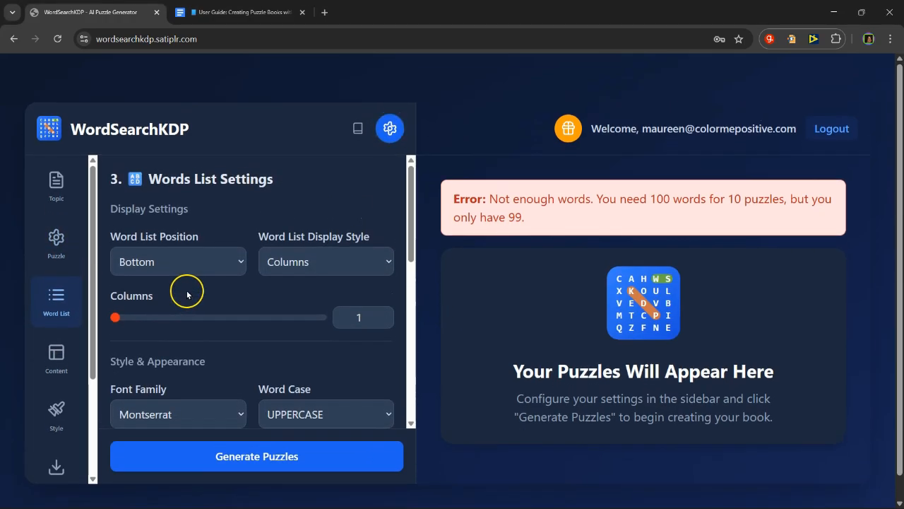
left_click(52, 240)
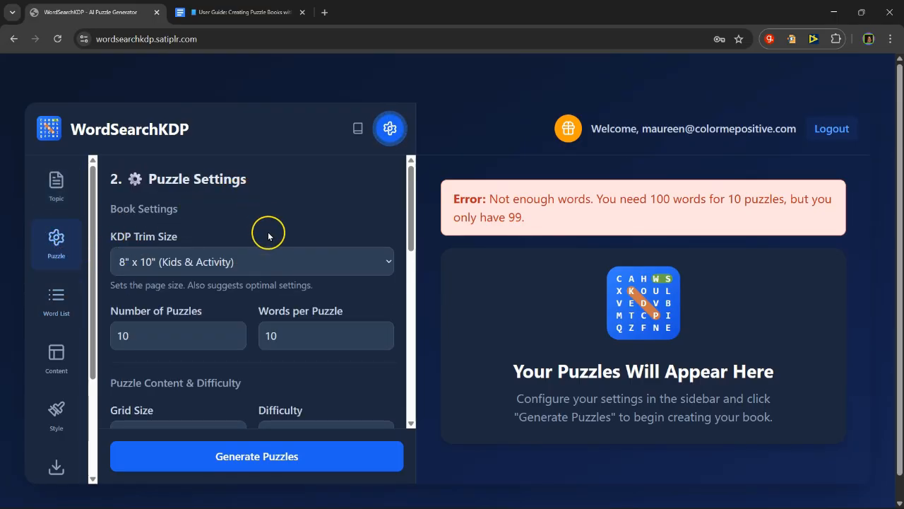
scroll(269, 262, "down", 8)
scroll(271, 269, "down", 2)
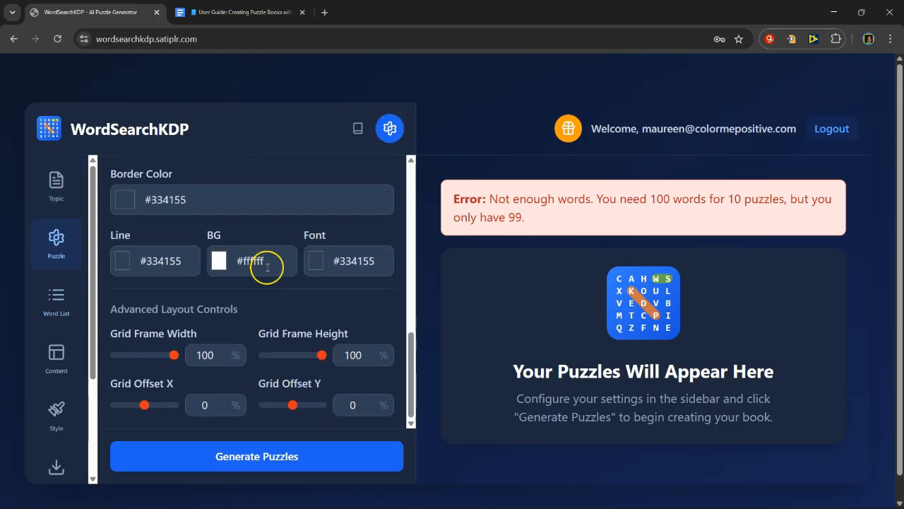
Step: Add the word "Buttons" on a new line after "Celebrate" in the manual word list
left_click(51, 176)
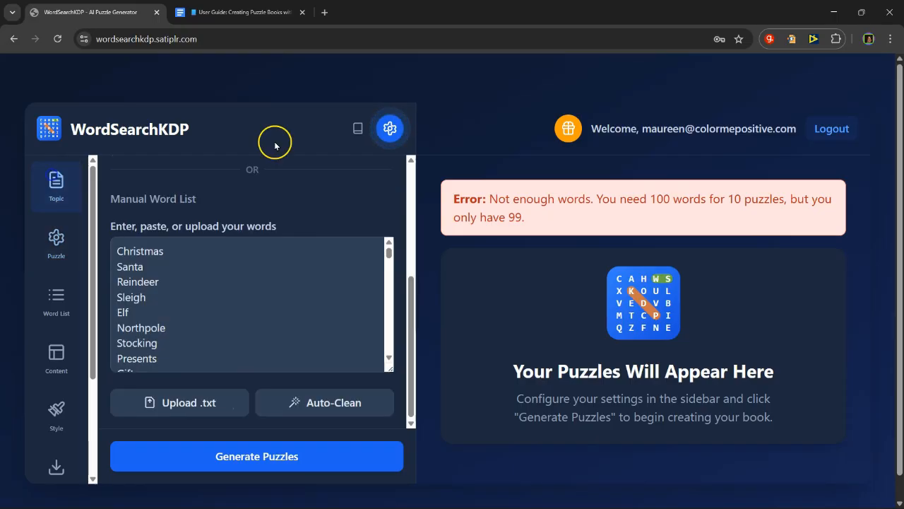
left_click(178, 293)
scroll(217, 324, "down", 8)
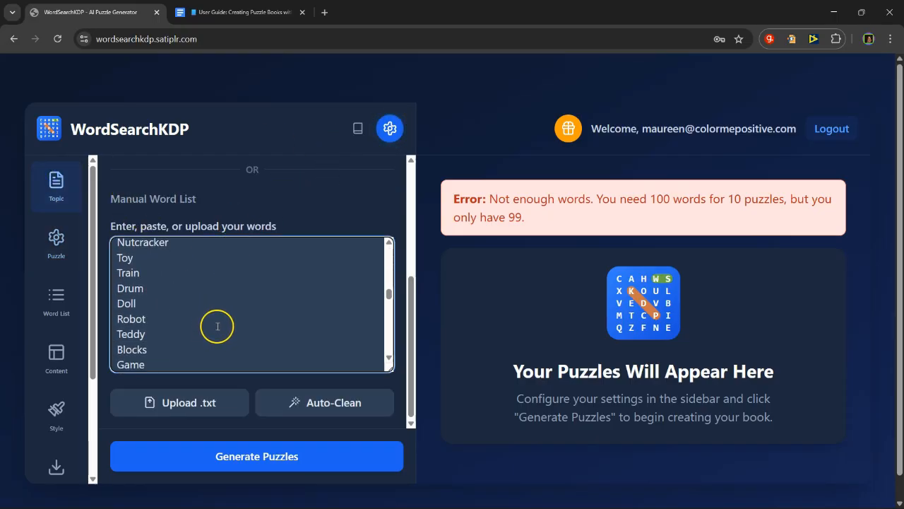
scroll(217, 328, "down", 10)
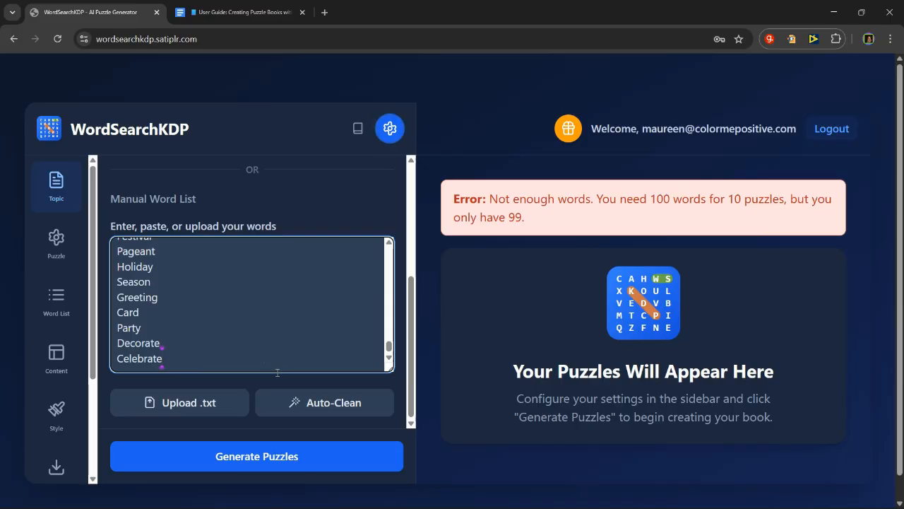
key("Return")
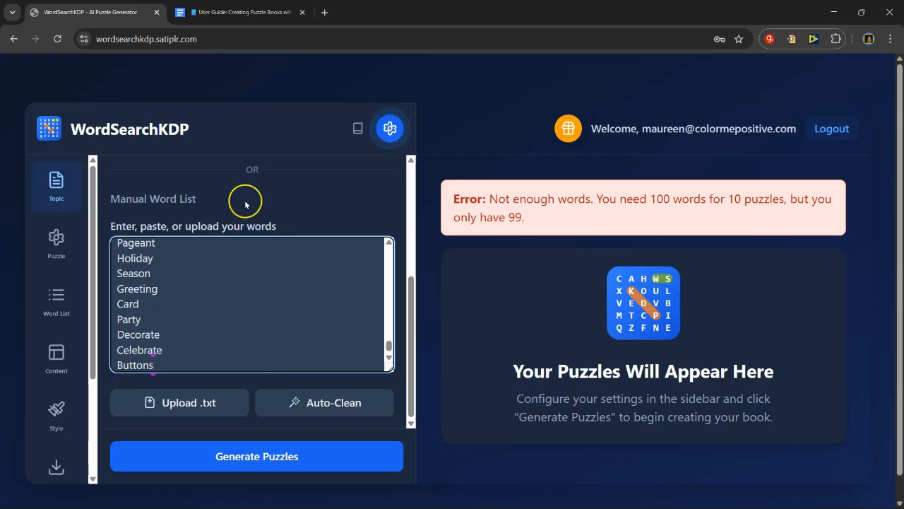
Step: Generate the puzzles from the extended word list and look over the preview pages
left_click(52, 311)
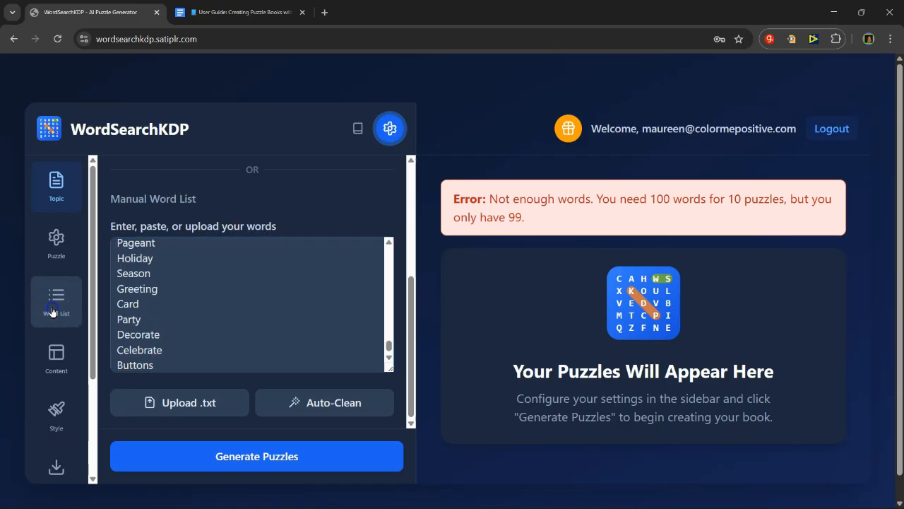
scroll(190, 290, "down", 4)
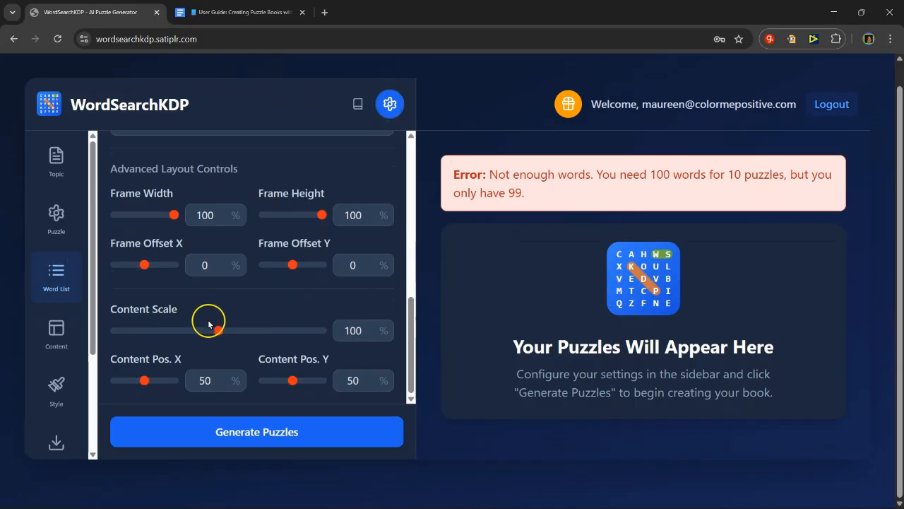
scroll(226, 310, "up", 2)
scroll(232, 311, "up", 1)
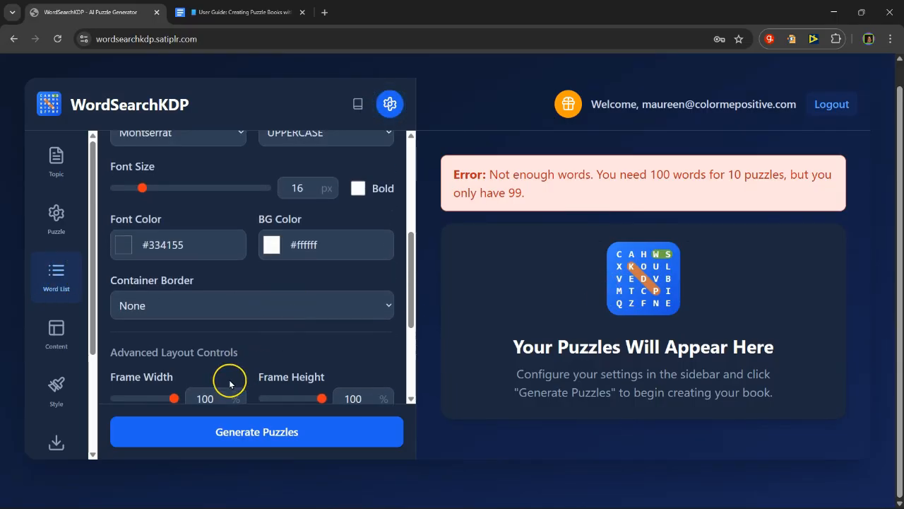
left_click(259, 432)
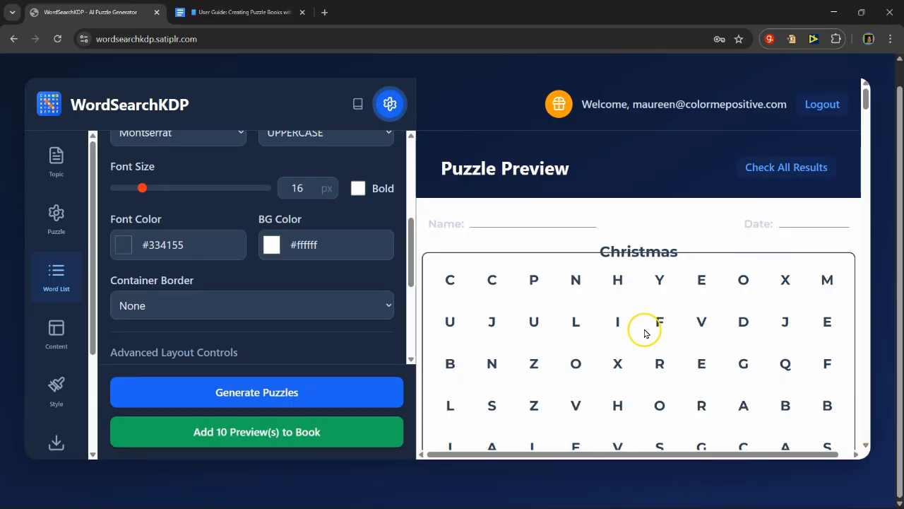
scroll(632, 303, "down", 6)
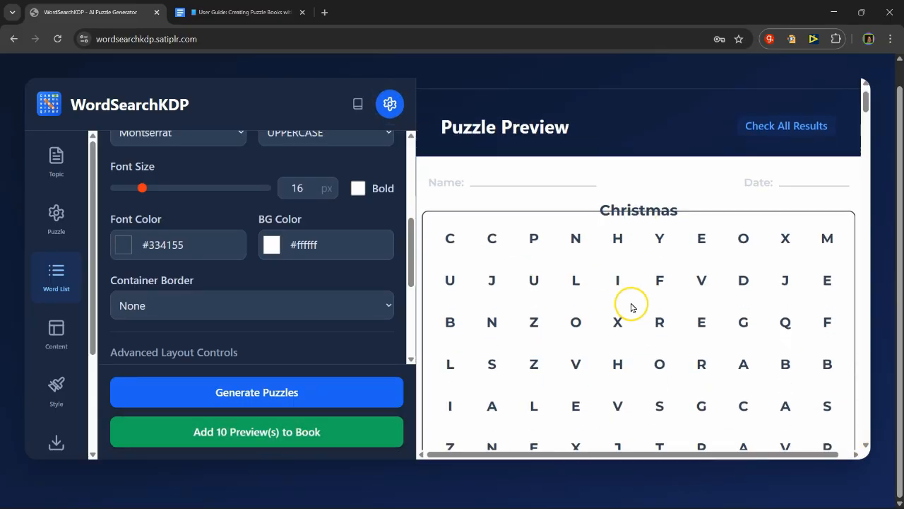
scroll(632, 304, "down", 2)
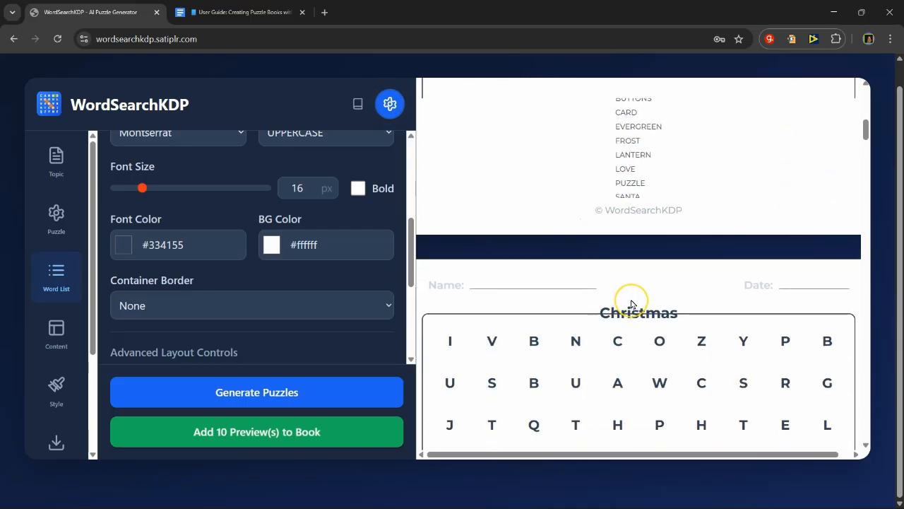
scroll(631, 303, "up", 8)
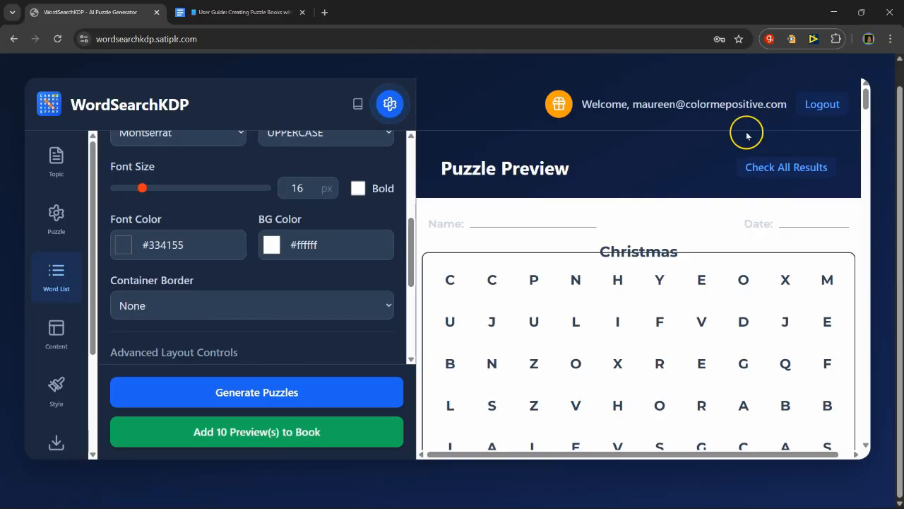
Step: Change the page title text to "Christmas Word Search" in the page content settings
left_click(61, 333)
scroll(306, 333, "down", 3)
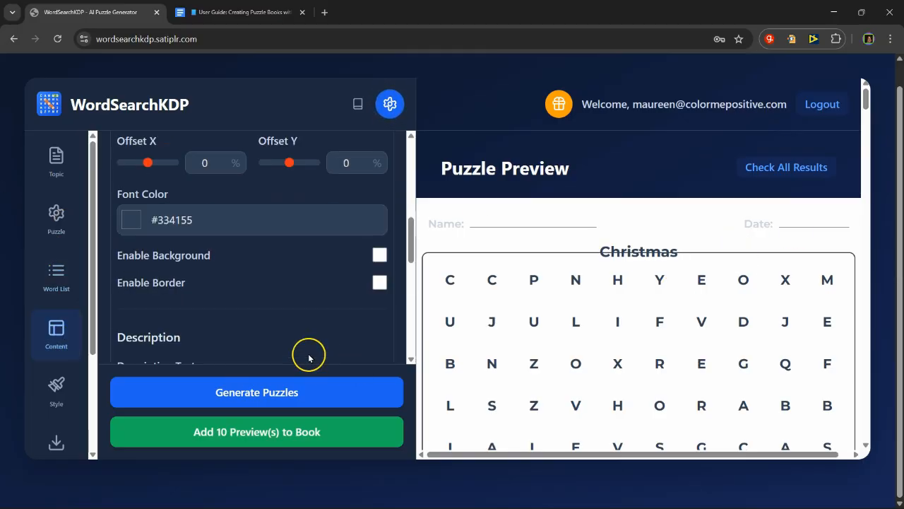
scroll(289, 289, "up", 6)
scroll(286, 280, "up", 3)
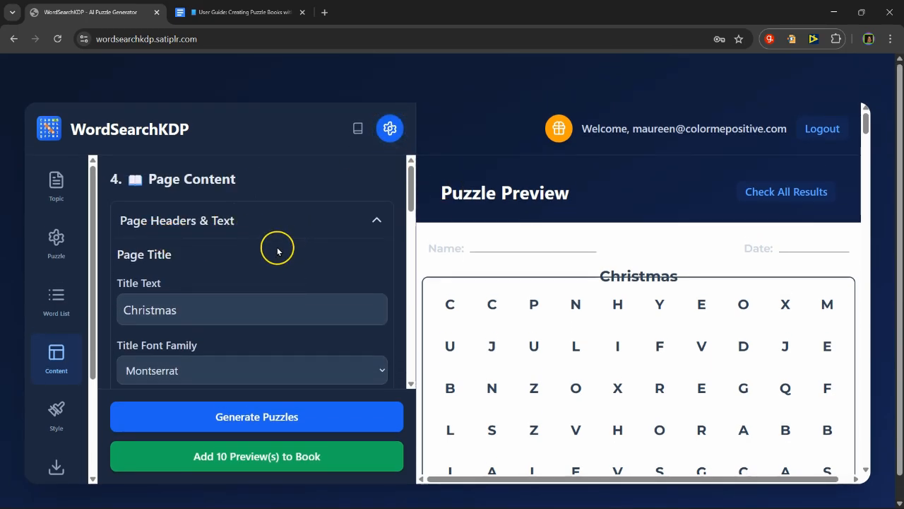
scroll(283, 268, "down", 1)
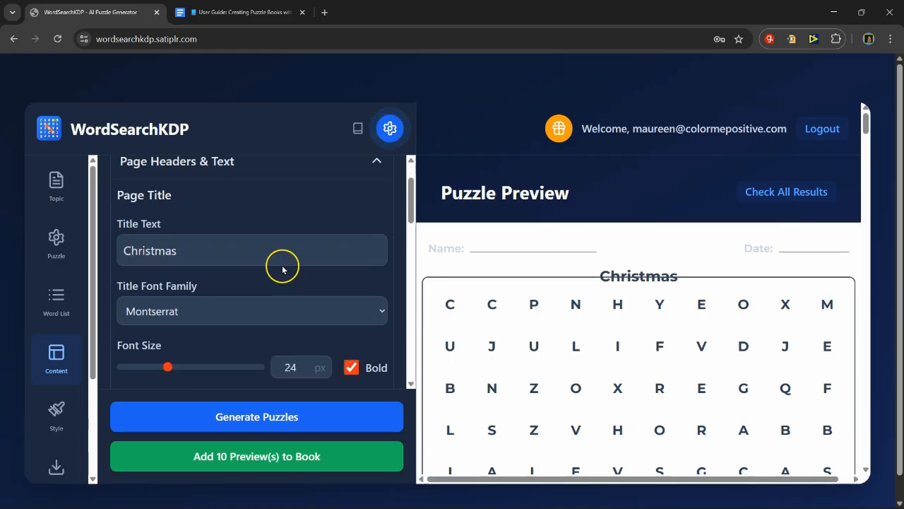
left_click(239, 246)
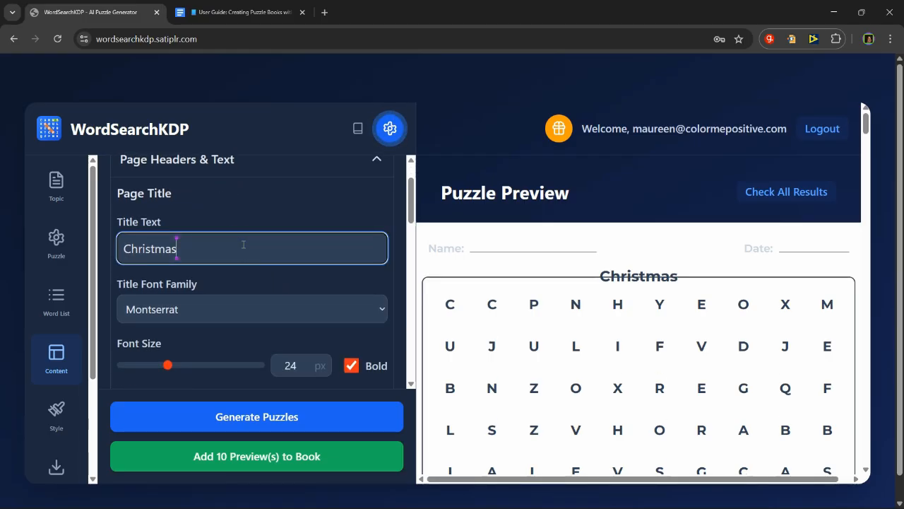
type("W")
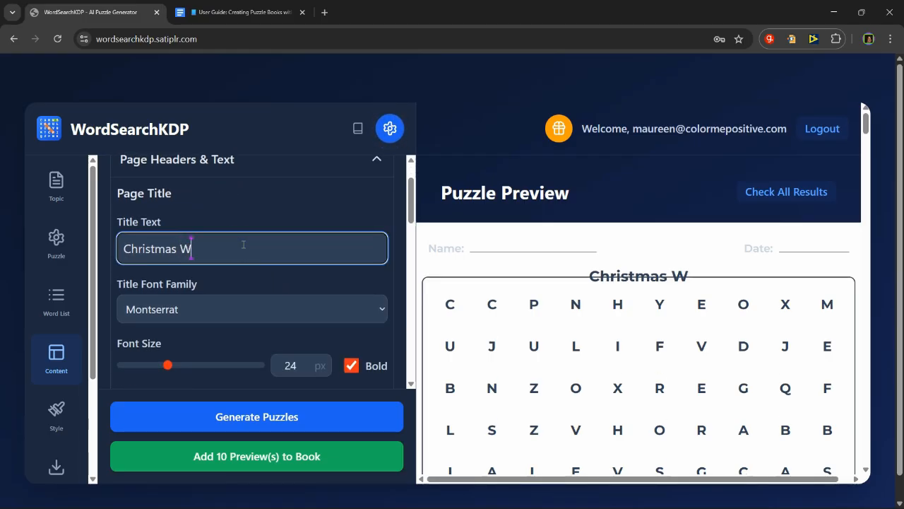
type("ord")
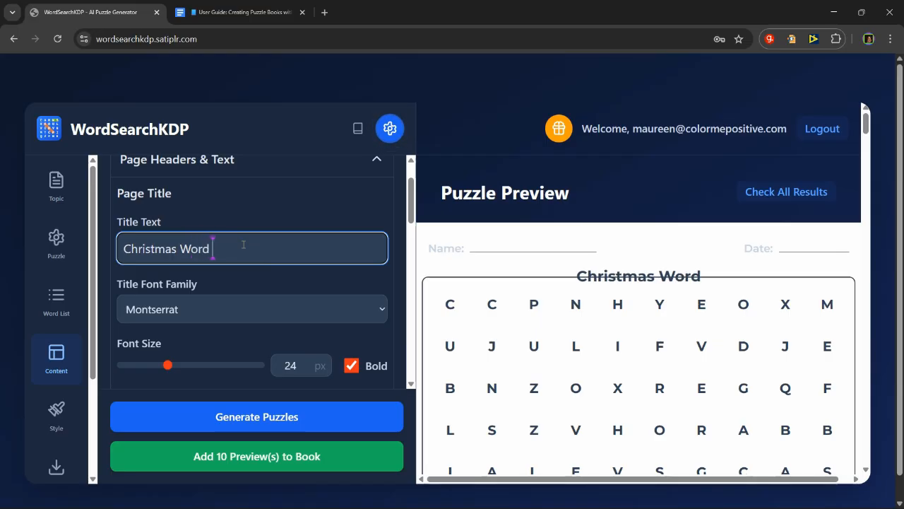
type(" Search")
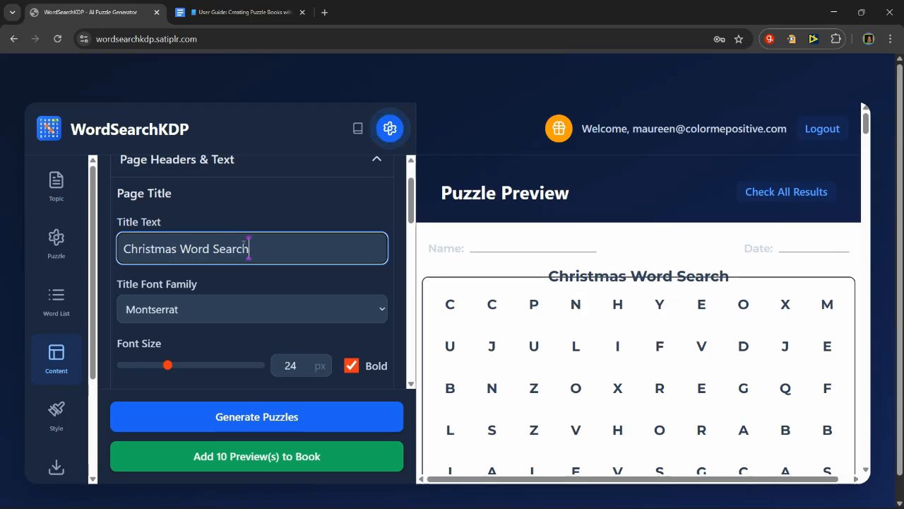
Step: Set the page title's scale to 100%, its Offset X to 2% and its Offset Y to -62%
scroll(260, 321, "down", 1)
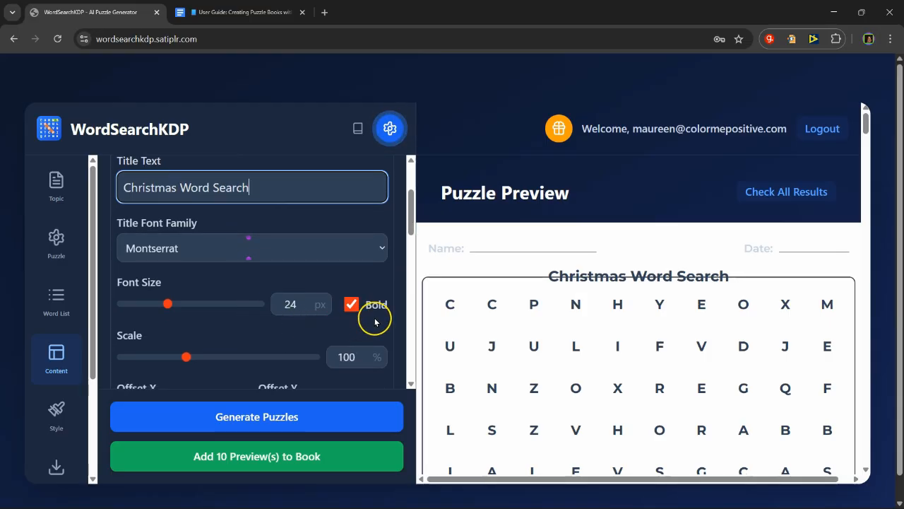
scroll(242, 318, "down", 1)
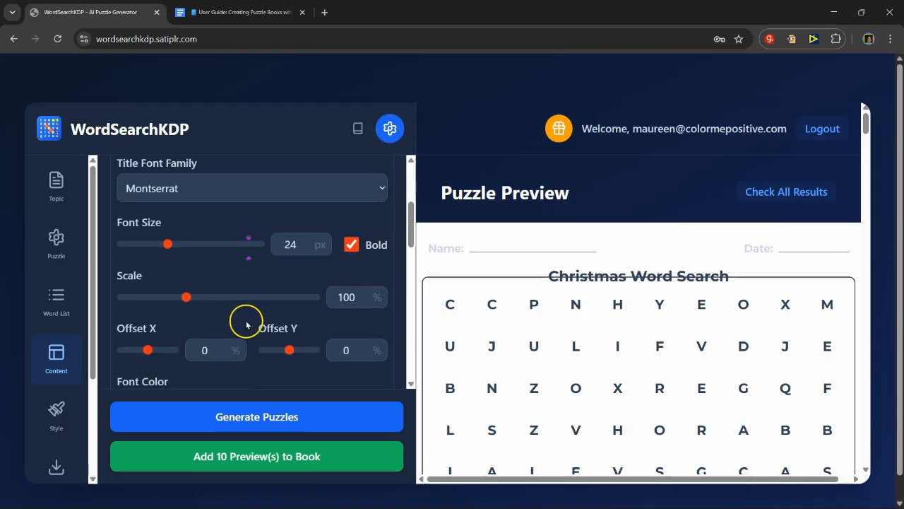
scroll(219, 290, "down", 1)
scroll(223, 293, "up", 1)
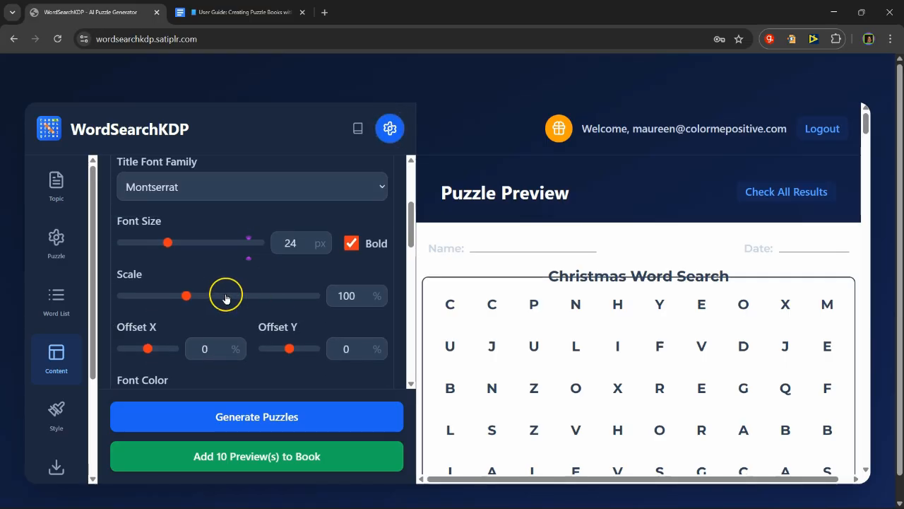
left_click_drag(186, 288, 206, 305)
left_click_drag(197, 300, 185, 296)
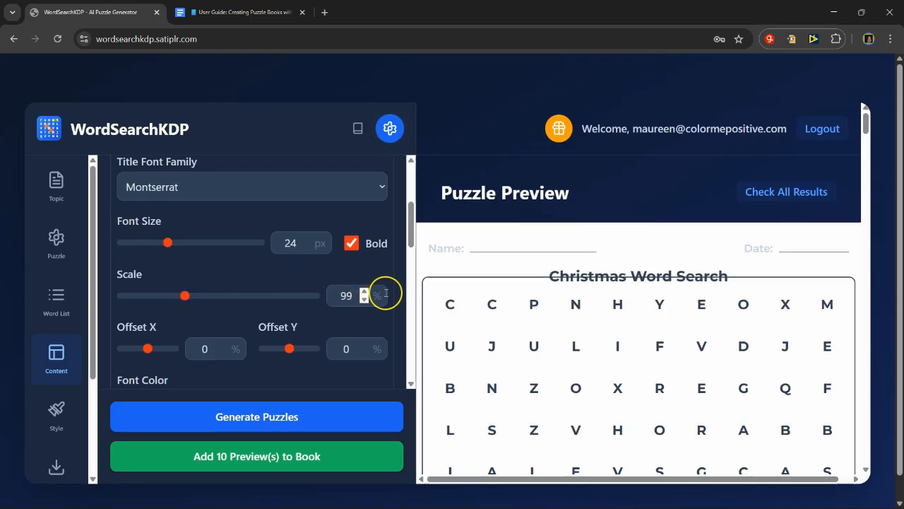
left_click(363, 291)
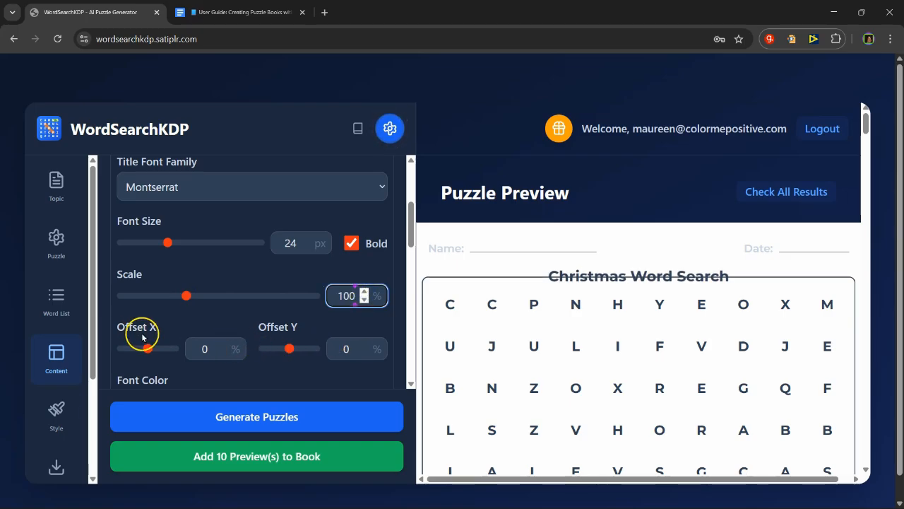
mouse_move(146, 342)
left_mouse_down()
mouse_move(176, 347)
mouse_move(148, 348)
left_mouse_up()
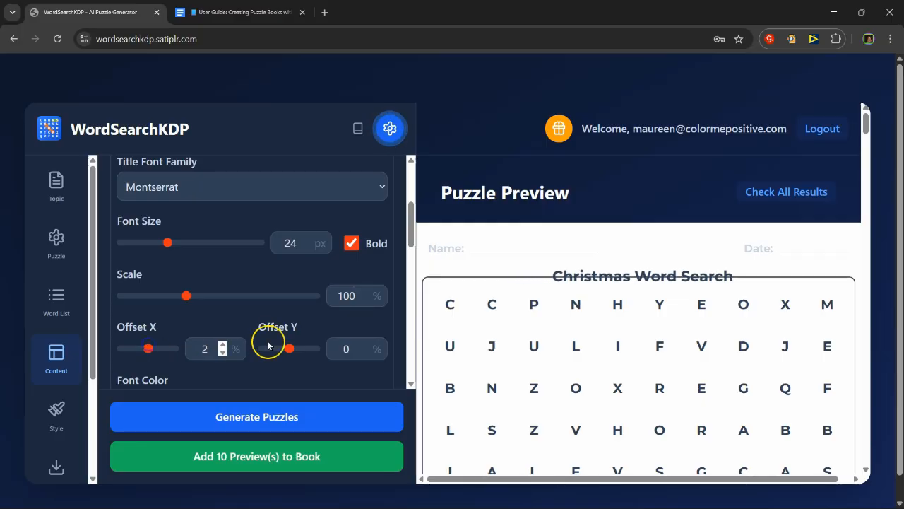
mouse_move(289, 351)
left_mouse_down()
mouse_move(274, 350)
mouse_move(299, 351)
mouse_move(273, 349)
left_mouse_up()
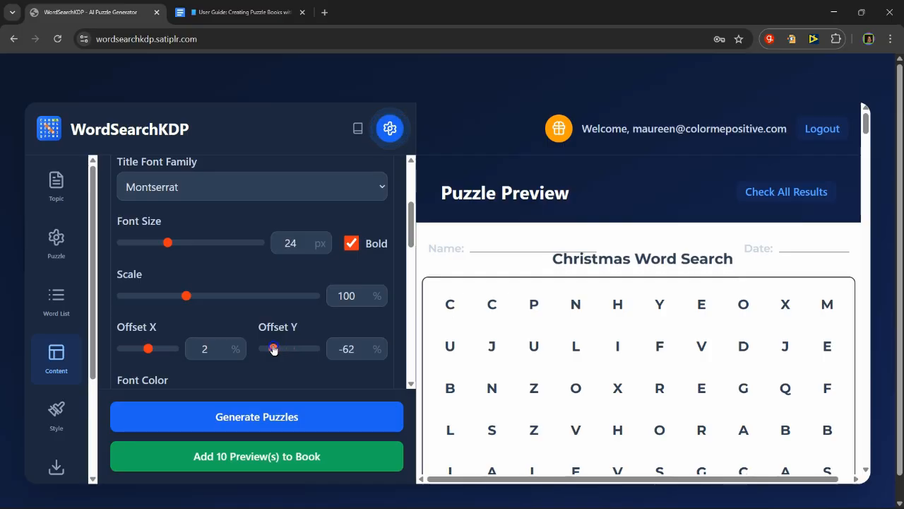
Step: Try out a background behind the page title and switch it off again
scroll(289, 371, "down", 3)
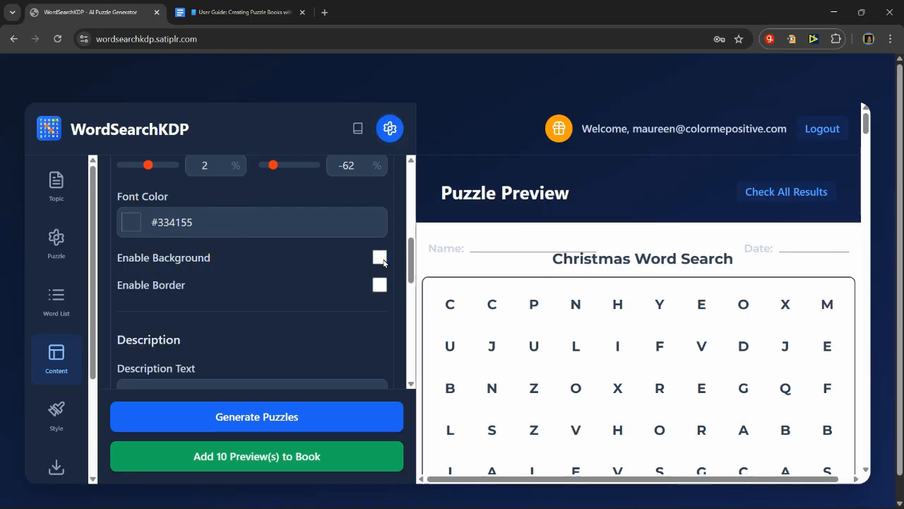
left_click(380, 259)
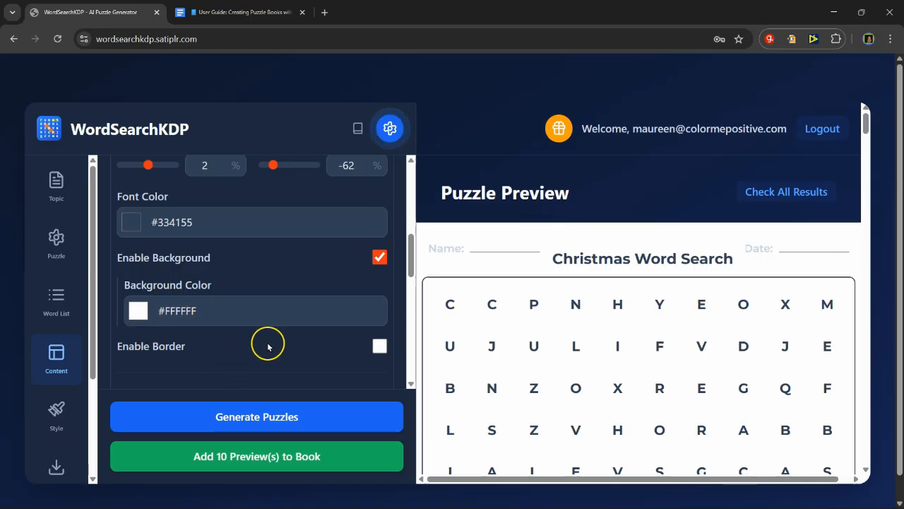
left_click(380, 258)
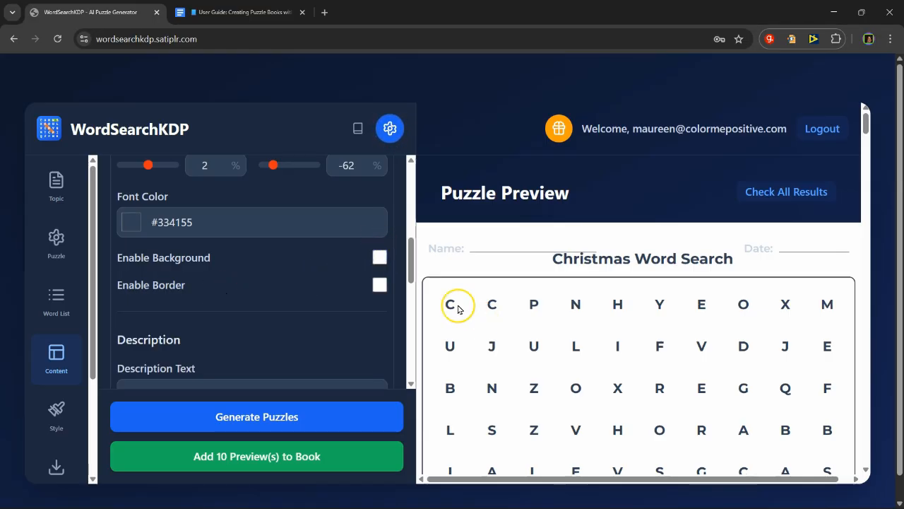
Step: Enable a border around the page title, try the Double and Dotted styles, and set the style to Solid
left_click(379, 285)
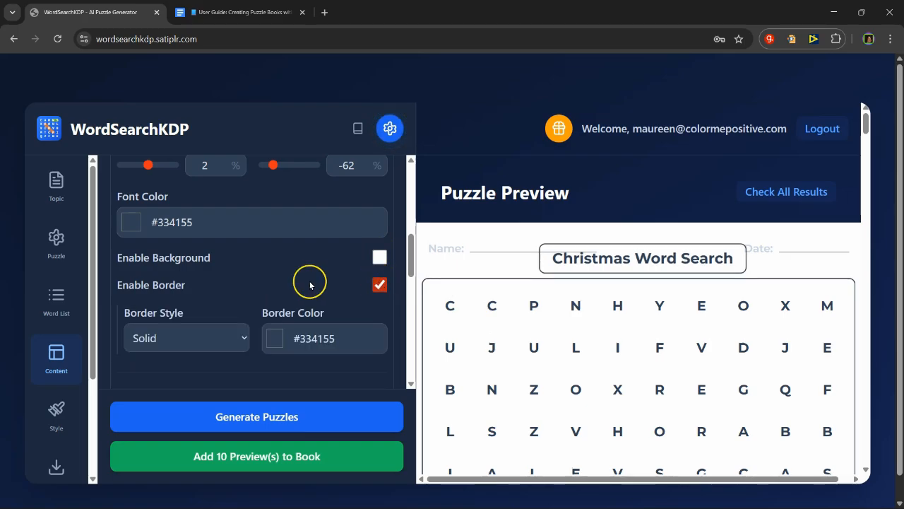
scroll(310, 285, "down", 2)
left_click(237, 215)
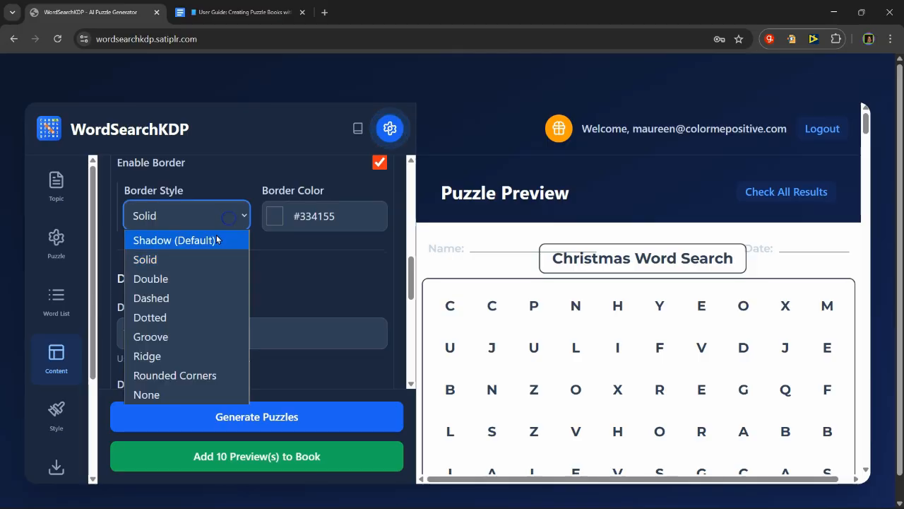
left_click(209, 279)
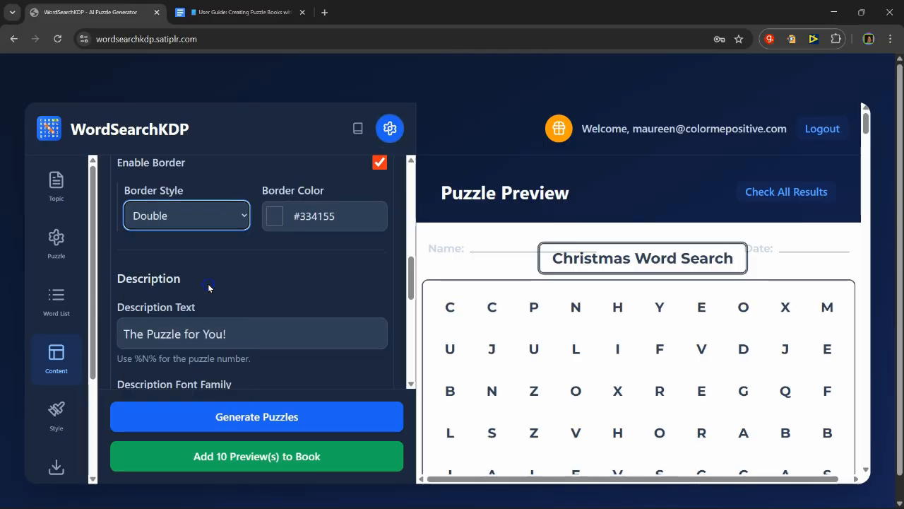
left_click(230, 228)
left_click(184, 316)
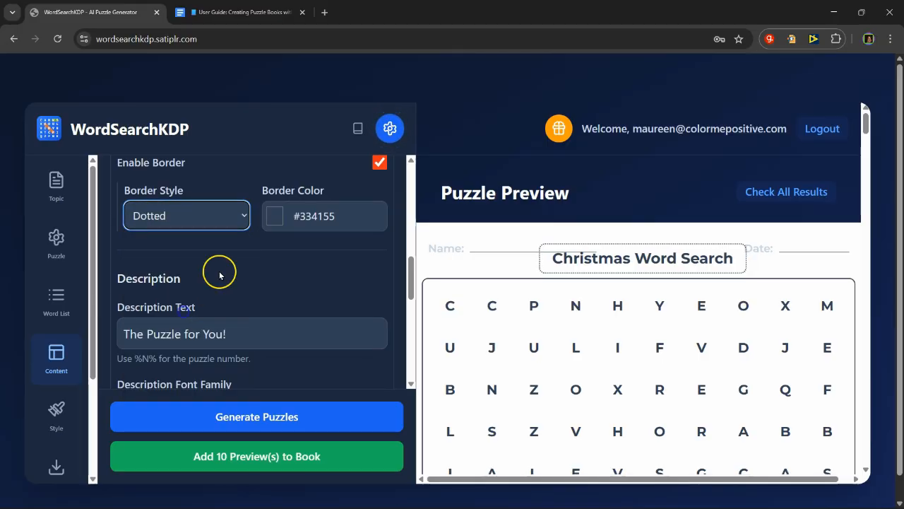
left_click(234, 225)
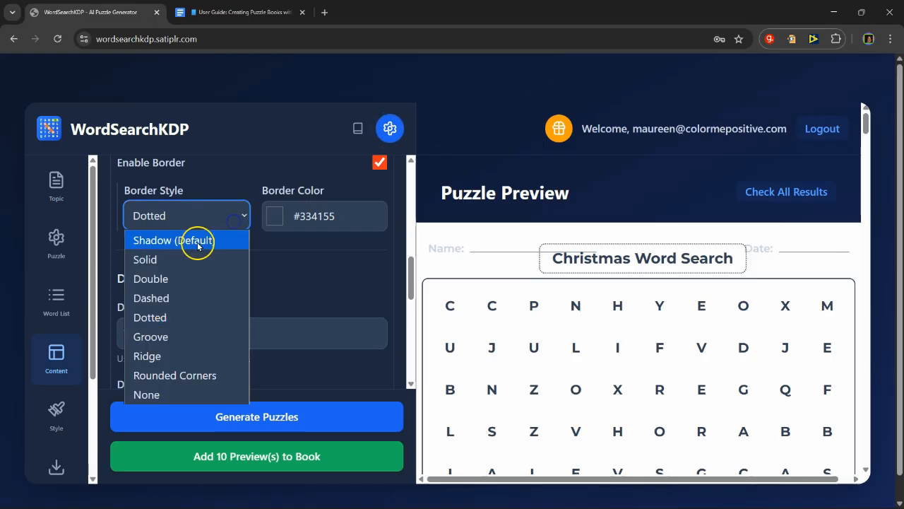
left_click(200, 258)
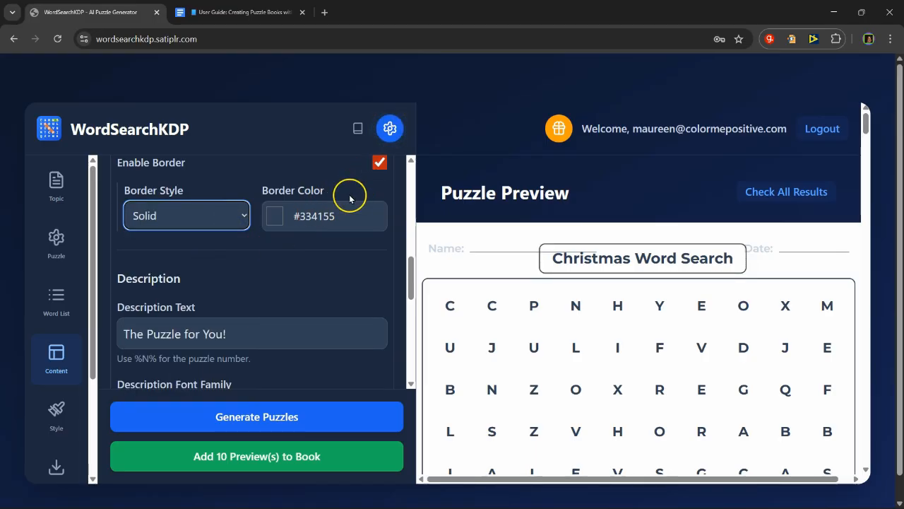
Step: Replace the description text with "Puzzle %N%", using the placeholder for the puzzle number
scroll(304, 256, "down", 1)
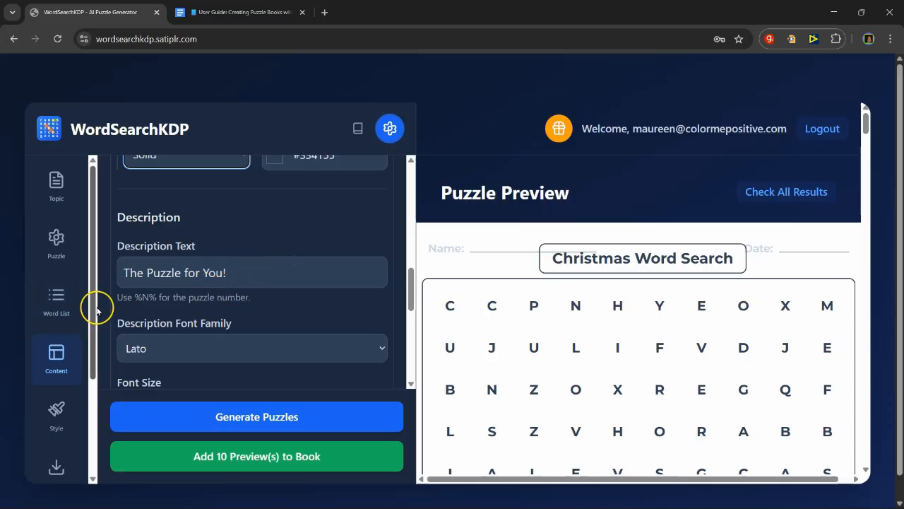
mouse_move(139, 294)
left_mouse_down()
mouse_move(130, 300)
mouse_move(152, 296)
left_mouse_up()
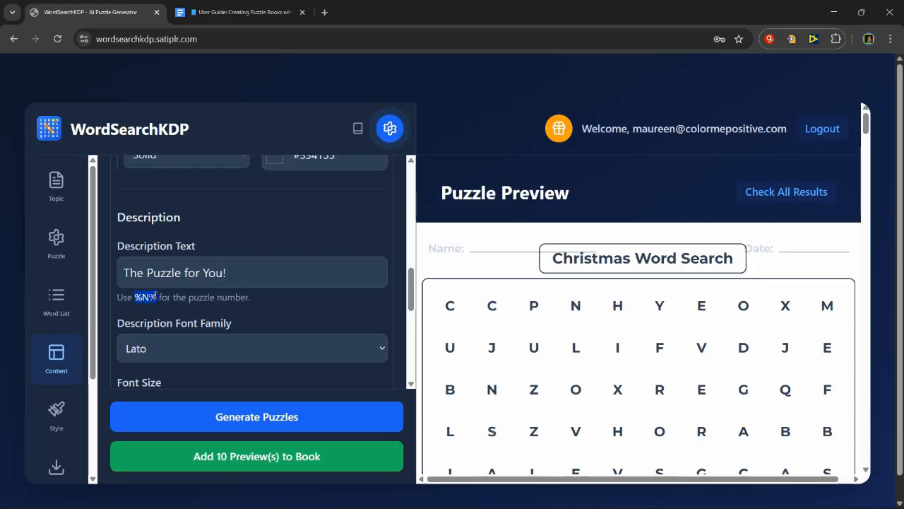
right_click(150, 297)
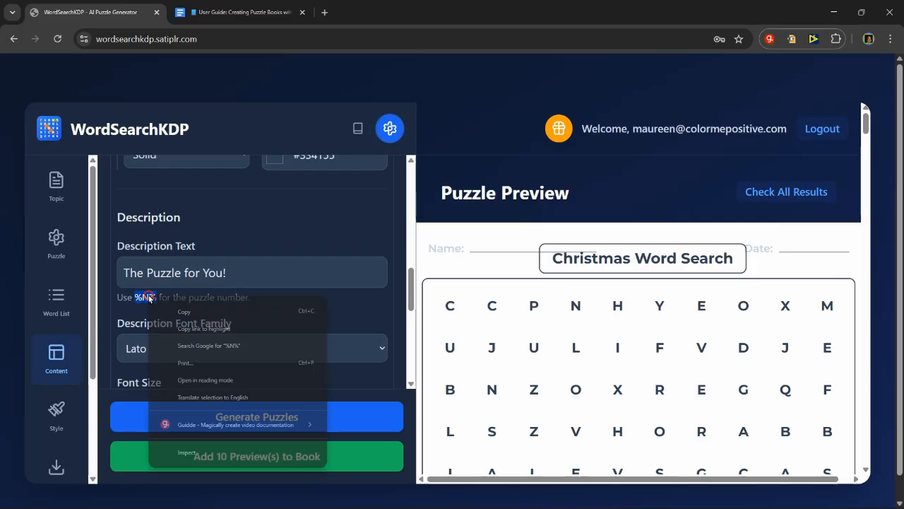
left_click(195, 312)
left_click(251, 271)
key("ctrl+a")
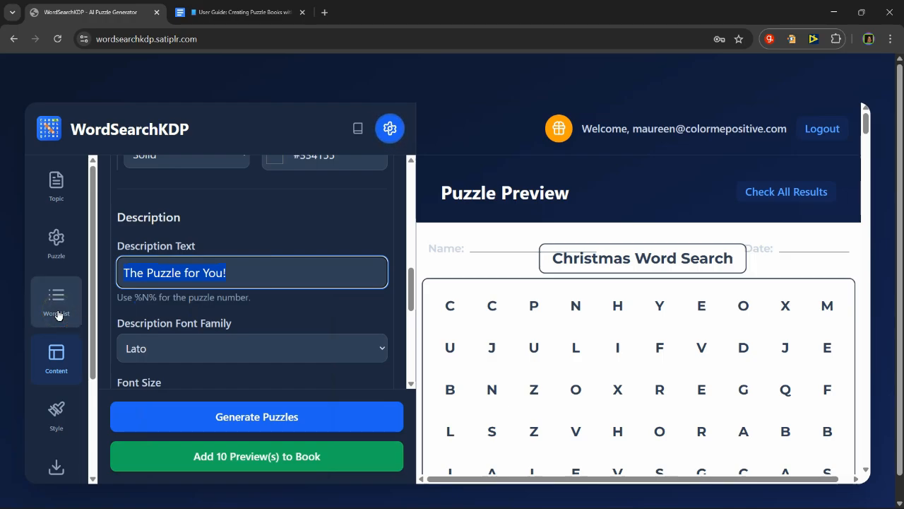
type("Puzzl")
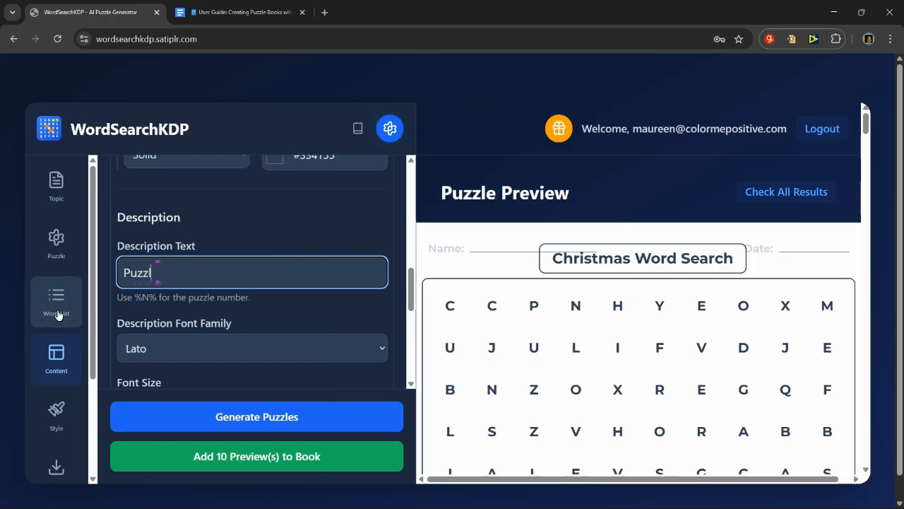
type("e %N%")
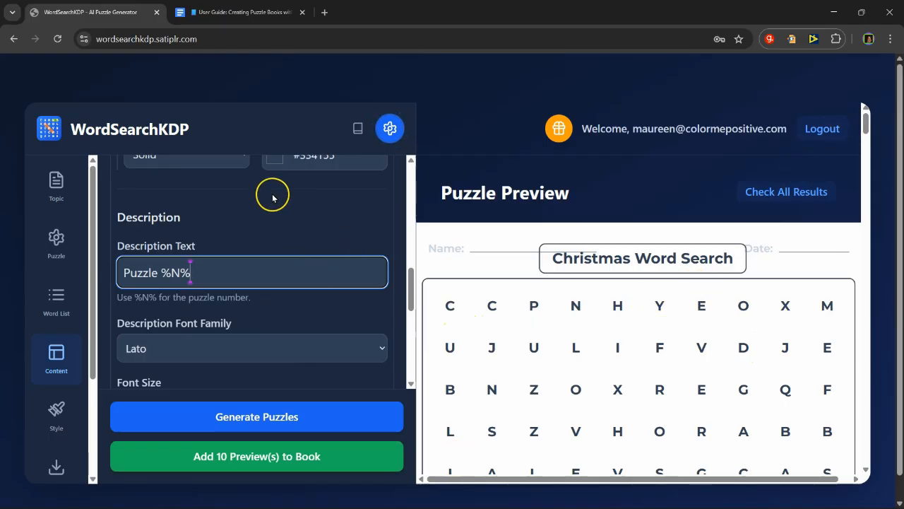
Step: Disable the name line and the date line in the page extras
scroll(226, 265, "down", 1)
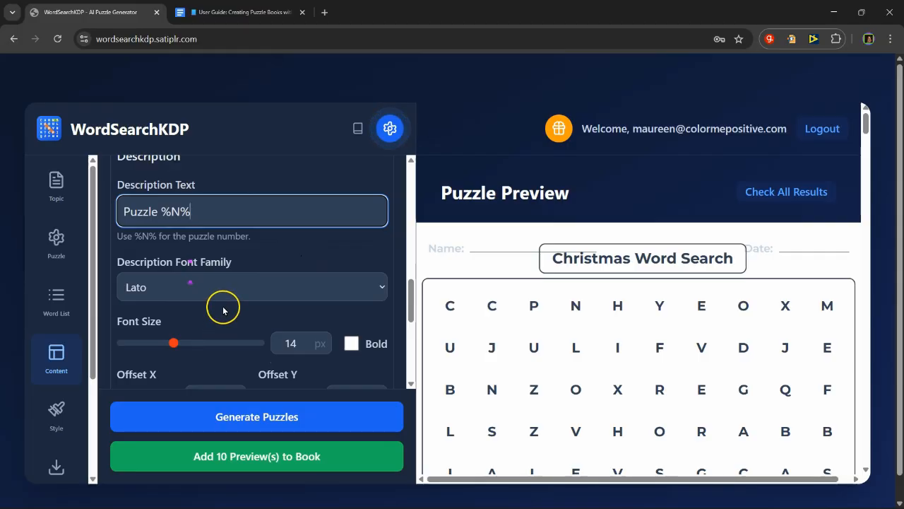
scroll(222, 306, "down", 2)
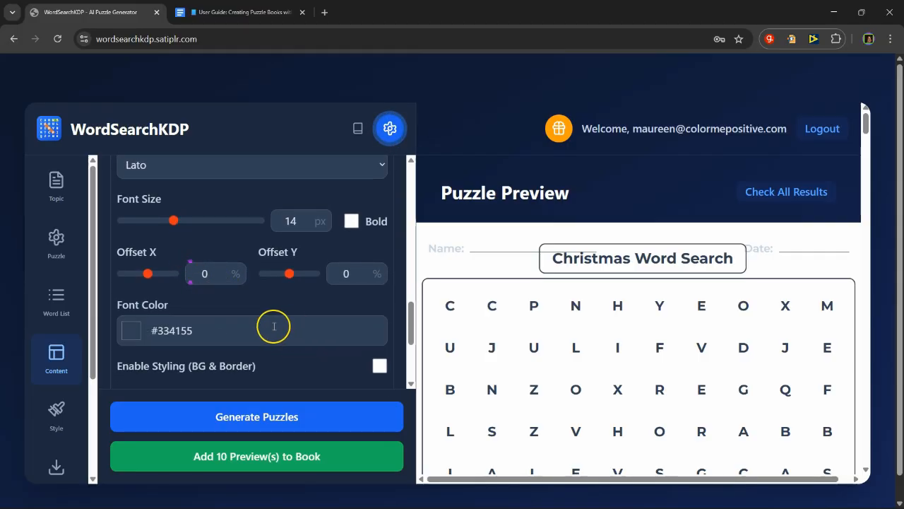
scroll(274, 327, "down", 2)
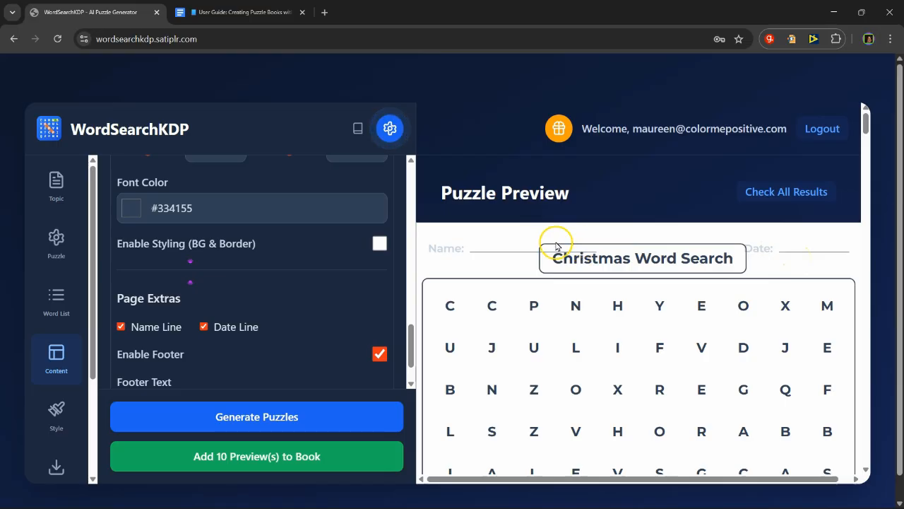
left_click(121, 327)
left_click(204, 327)
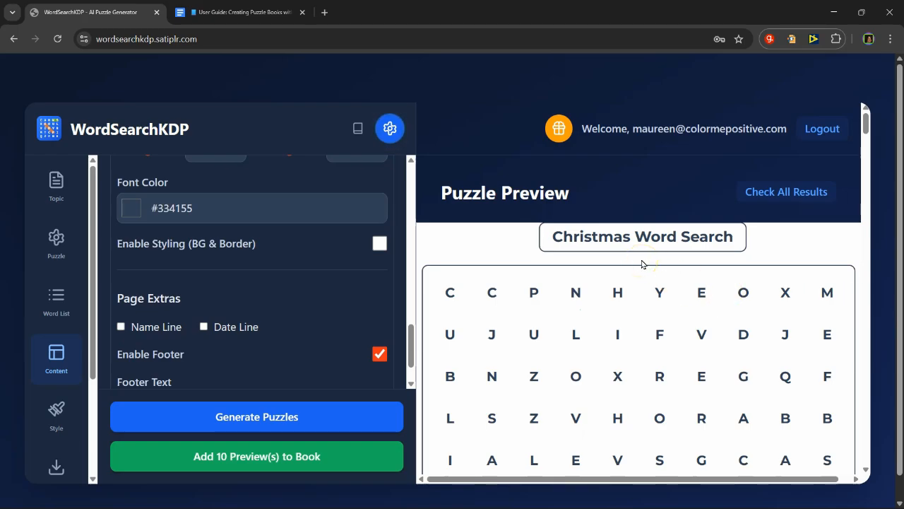
Step: Disable the page footer and check the puzzle preview
scroll(656, 299, "down", 1)
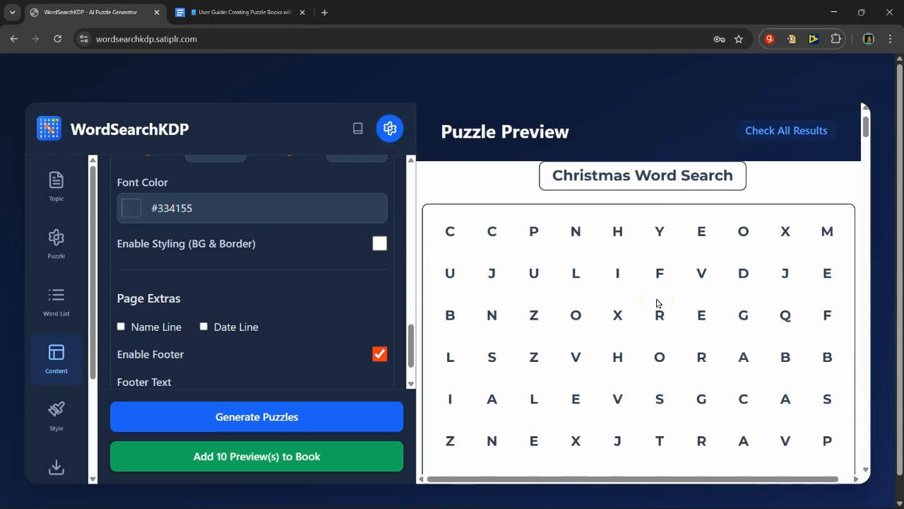
scroll(274, 304, "down", 1)
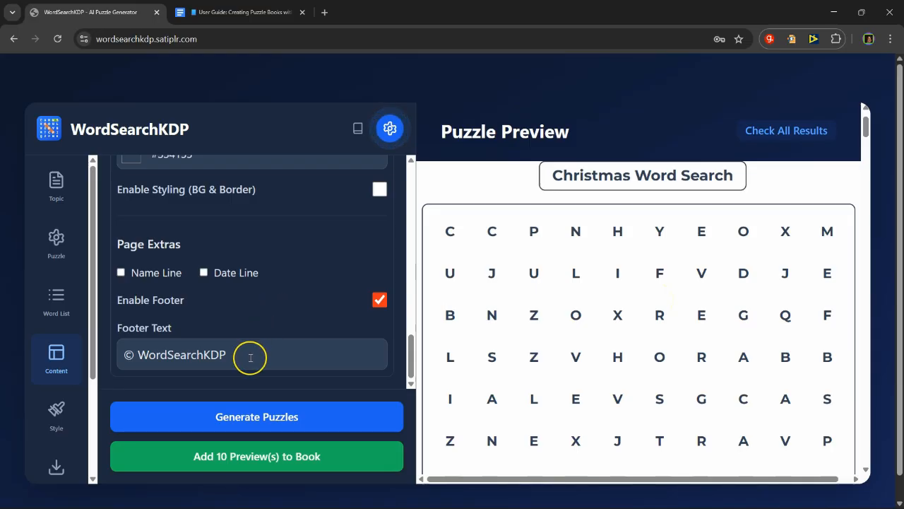
scroll(622, 332, "down", 5)
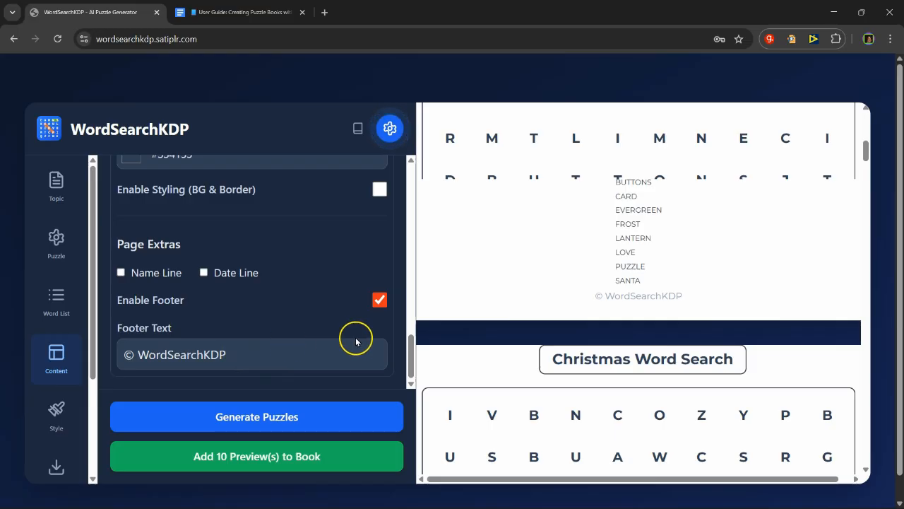
left_click(379, 299)
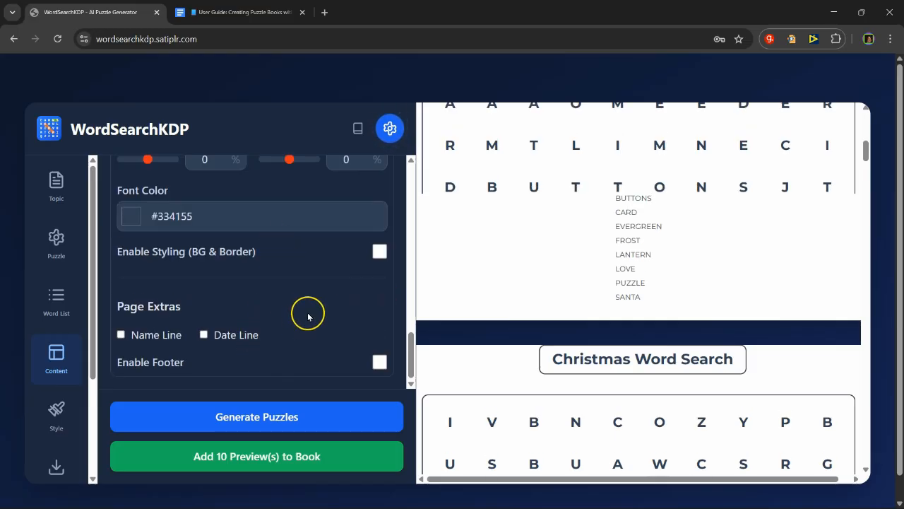
scroll(308, 316, "down", 1)
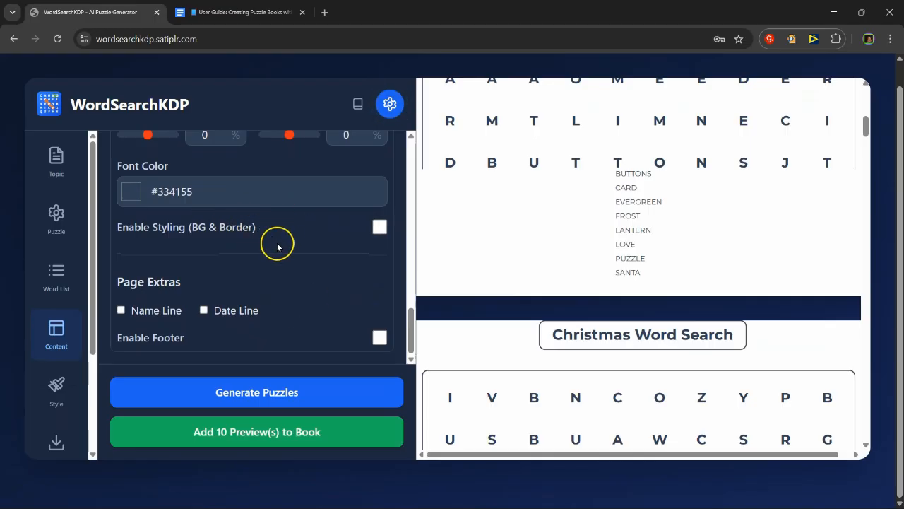
scroll(579, 235, "up", 2)
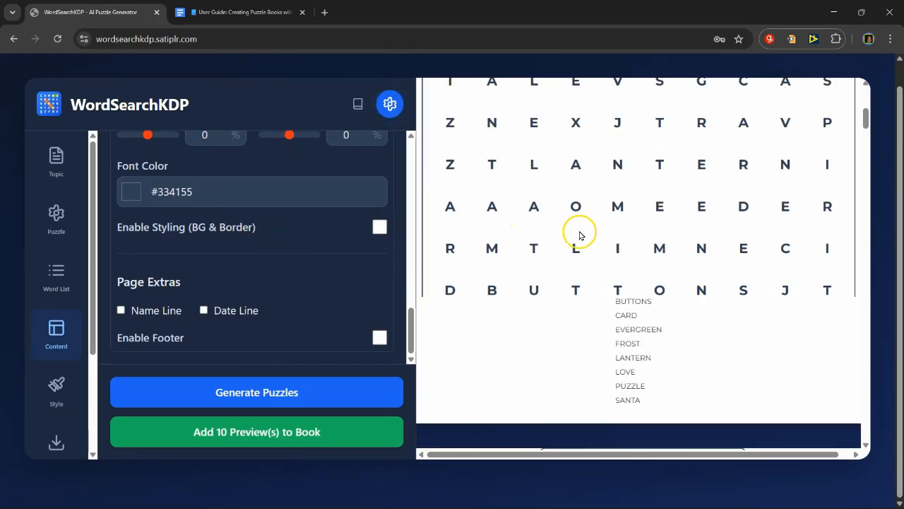
Step: Open the page style settings and look over the page background options
left_click(48, 387)
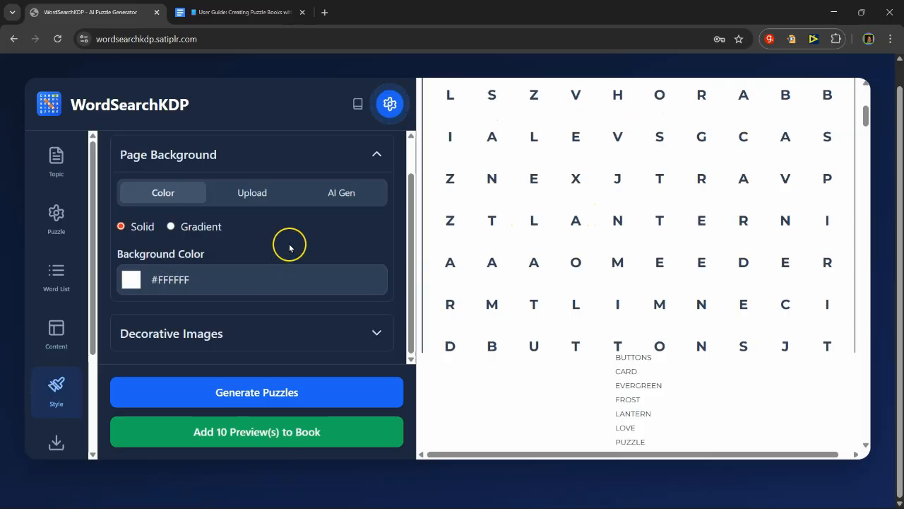
scroll(294, 259, "up", 1)
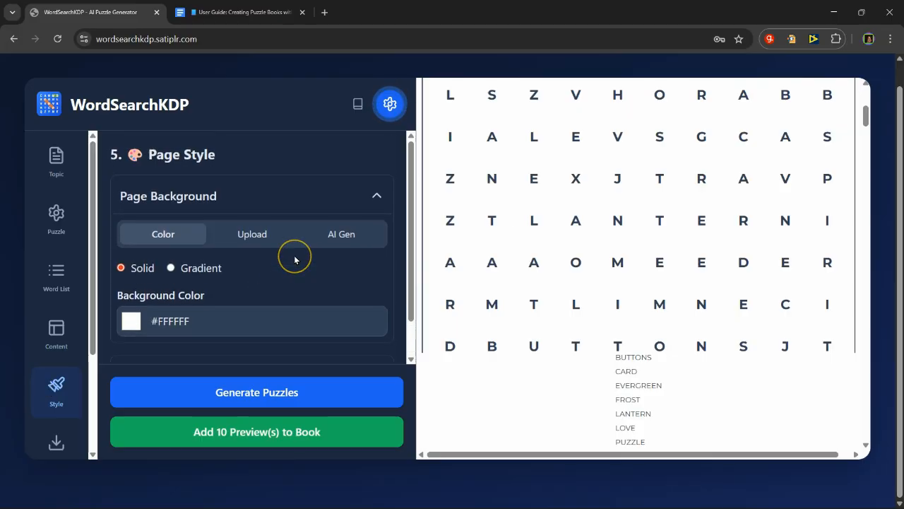
scroll(295, 255, "up", 1)
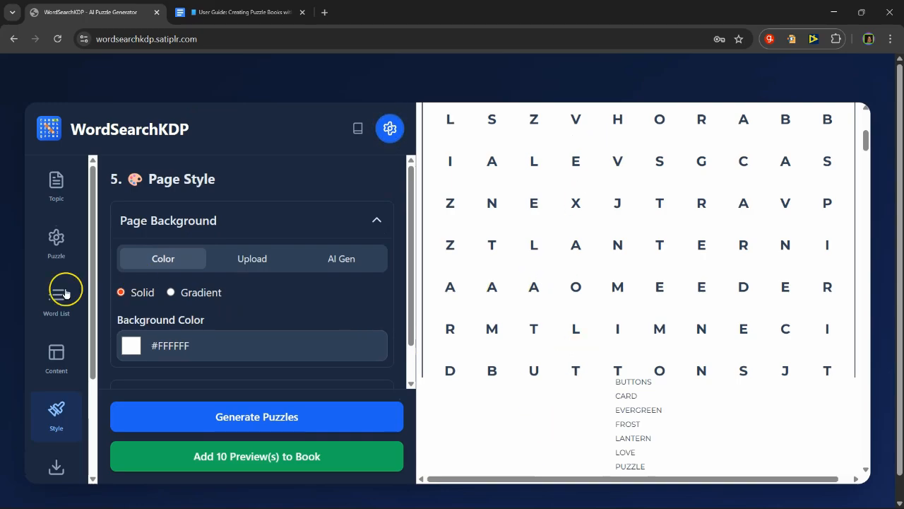
Step: Review the page content settings, from the title and description formatting down to the page extras and footer
left_click(46, 361)
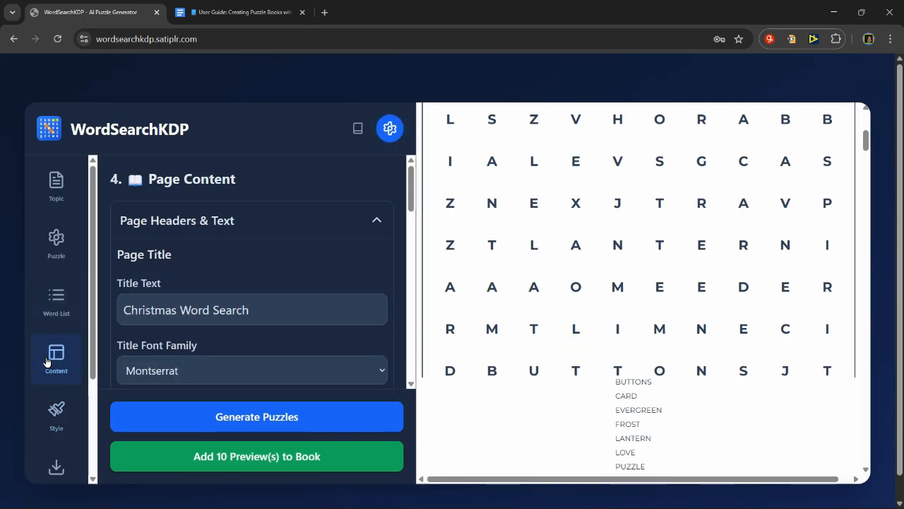
scroll(257, 296, "down", 3)
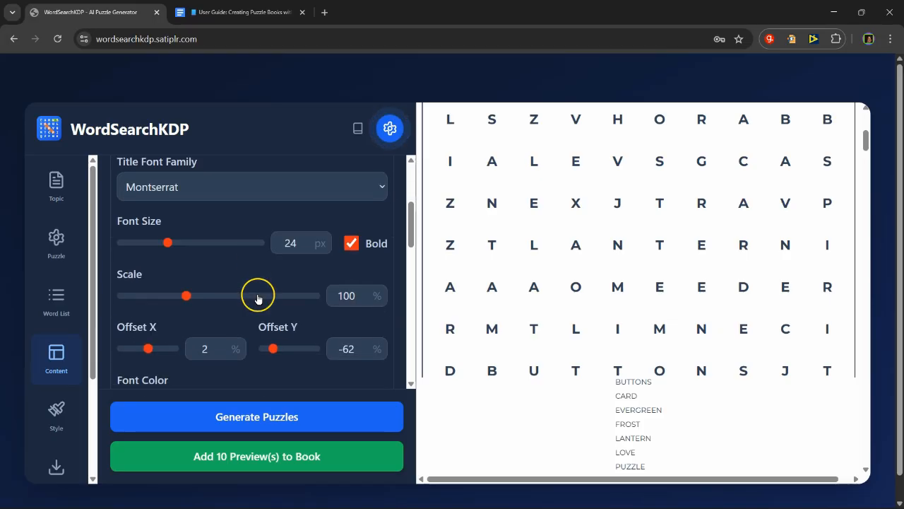
scroll(210, 238, "down", 2)
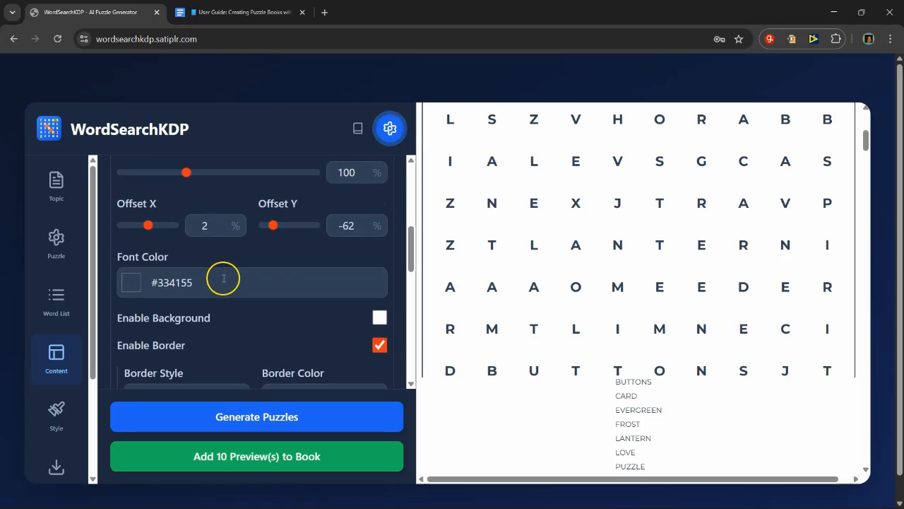
scroll(223, 278, "down", 4)
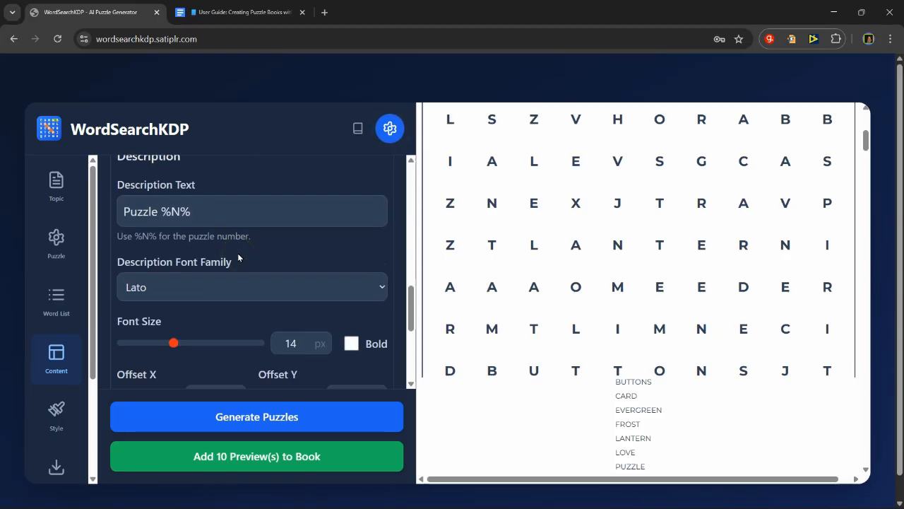
scroll(237, 263, "down", 2)
scroll(308, 305, "down", 2)
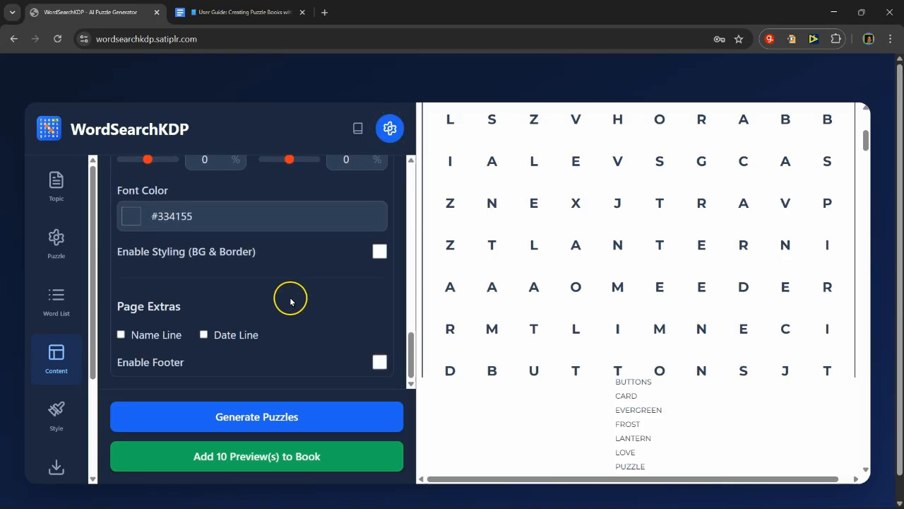
scroll(297, 275, "down", 1)
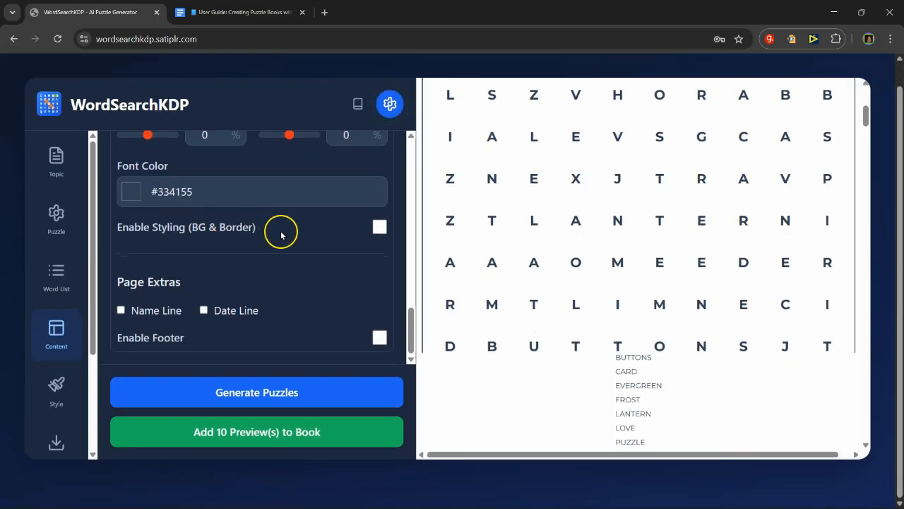
Step: Set the puzzle grid's frame width to 80% in the puzzle settings and check the page preview
left_click(56, 225)
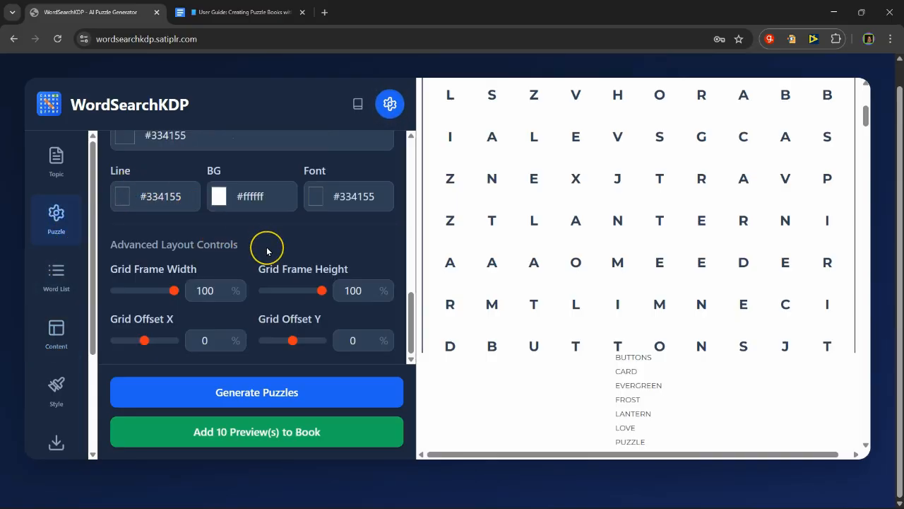
scroll(267, 251, "up", 5)
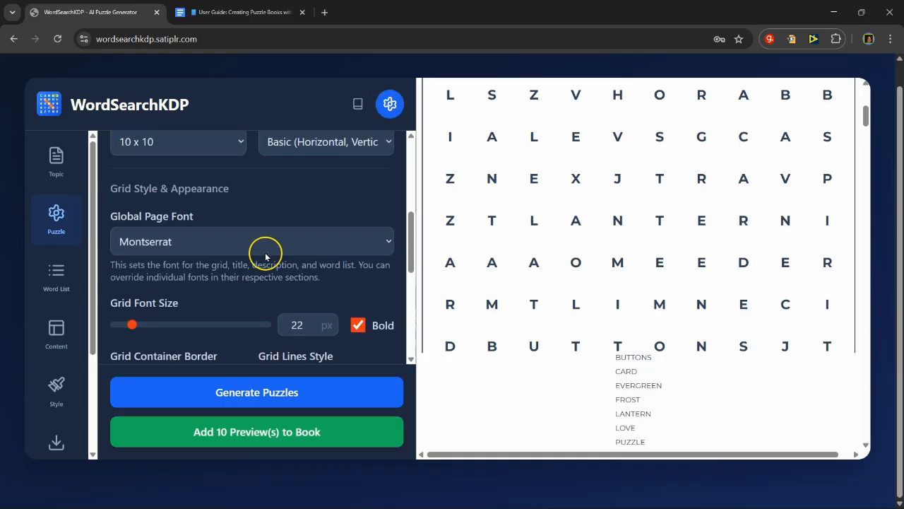
scroll(265, 268, "up", 1)
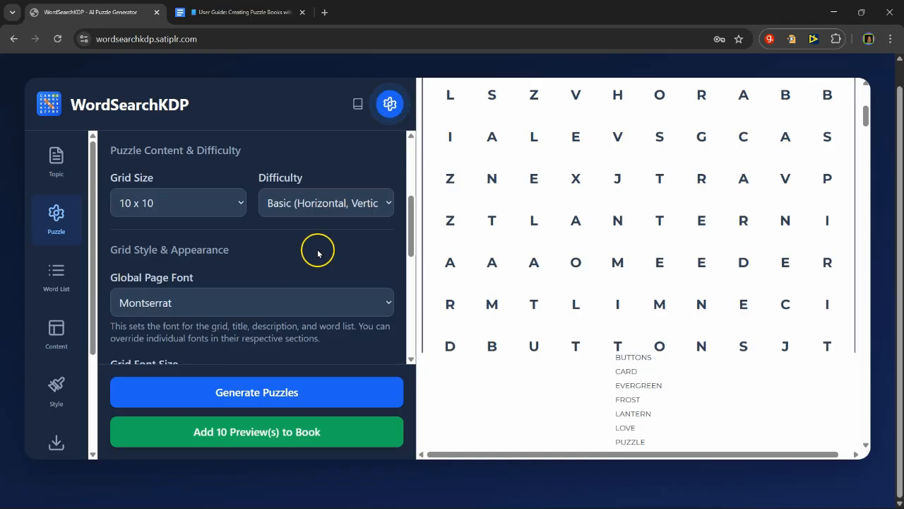
scroll(262, 268, "up", 4)
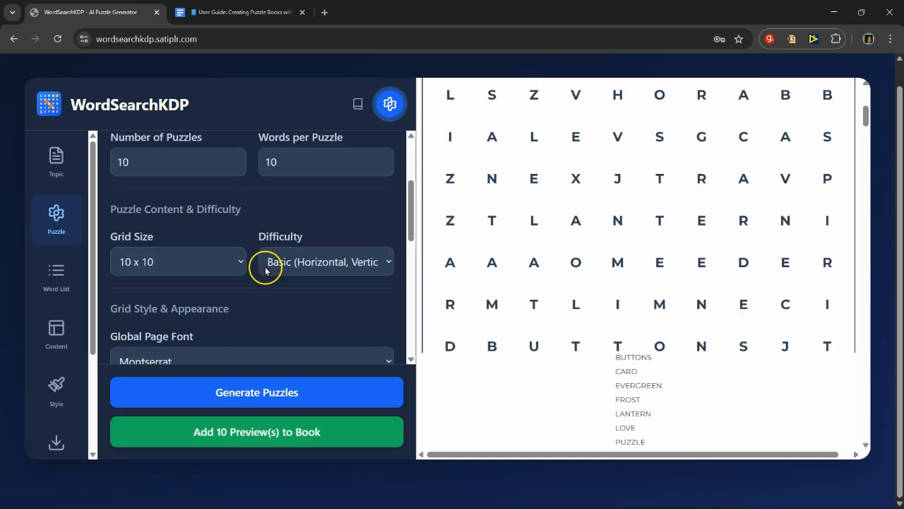
scroll(270, 255, "up", 1)
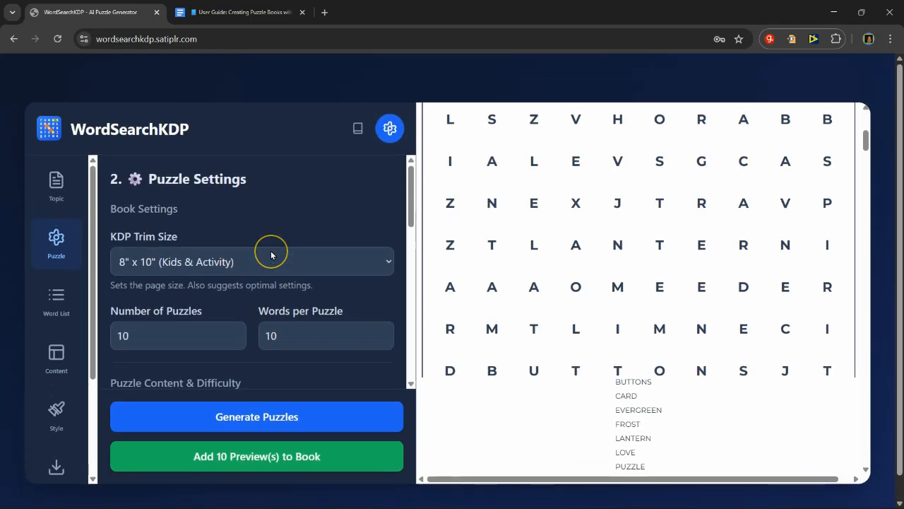
scroll(268, 255, "down", 6)
scroll(258, 259, "down", 5)
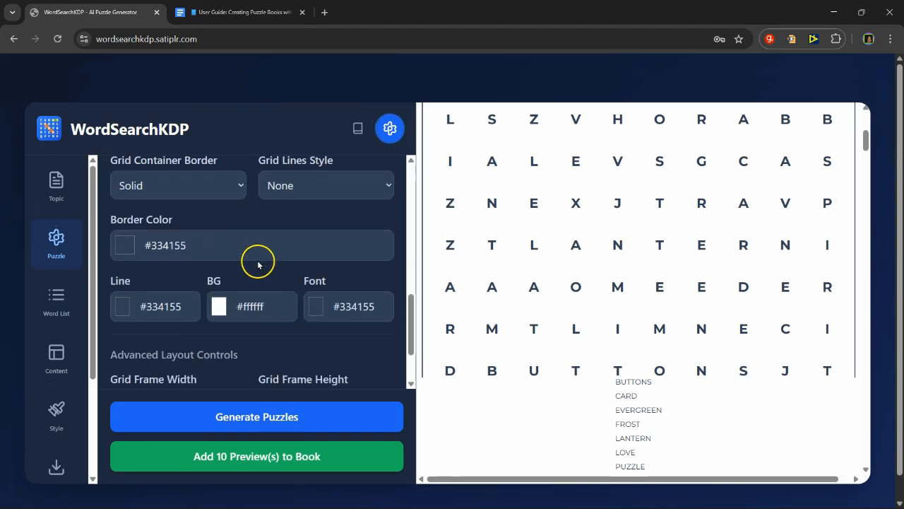
scroll(274, 275, "down", 1)
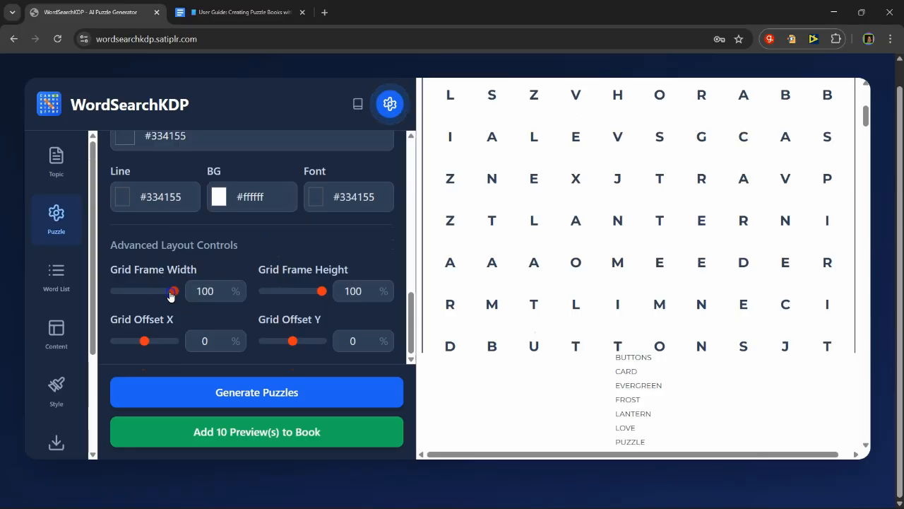
left_click_drag(170, 295, 151, 295)
scroll(514, 380, "up", 2)
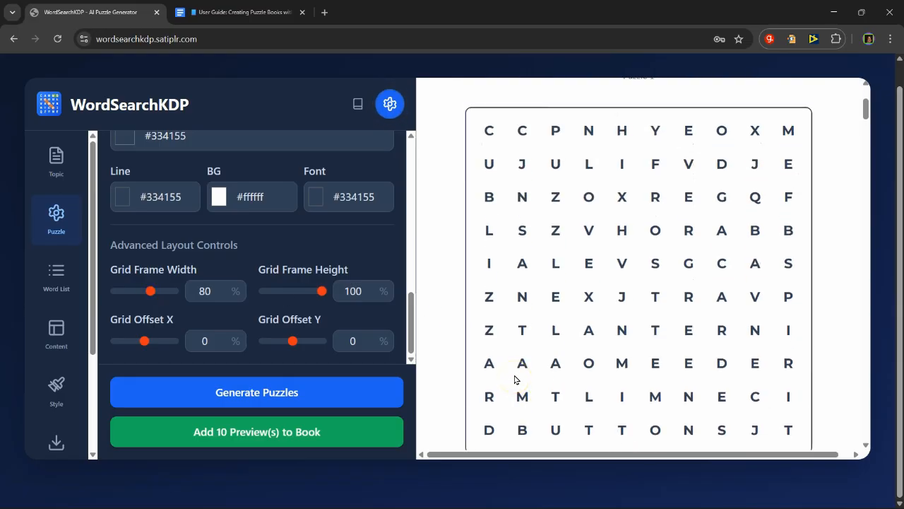
scroll(514, 380, "up", 2)
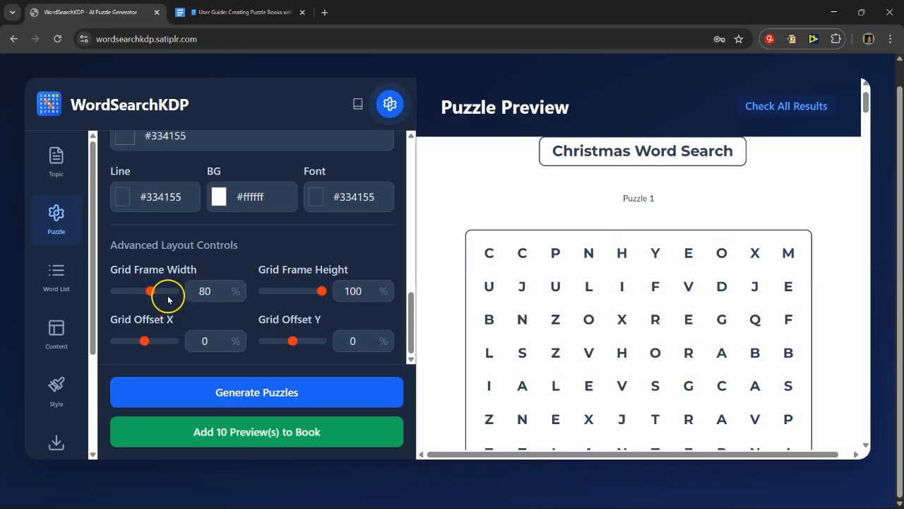
mouse_move(142, 344)
left_mouse_down()
mouse_move(159, 344)
mouse_move(146, 344)
left_mouse_up()
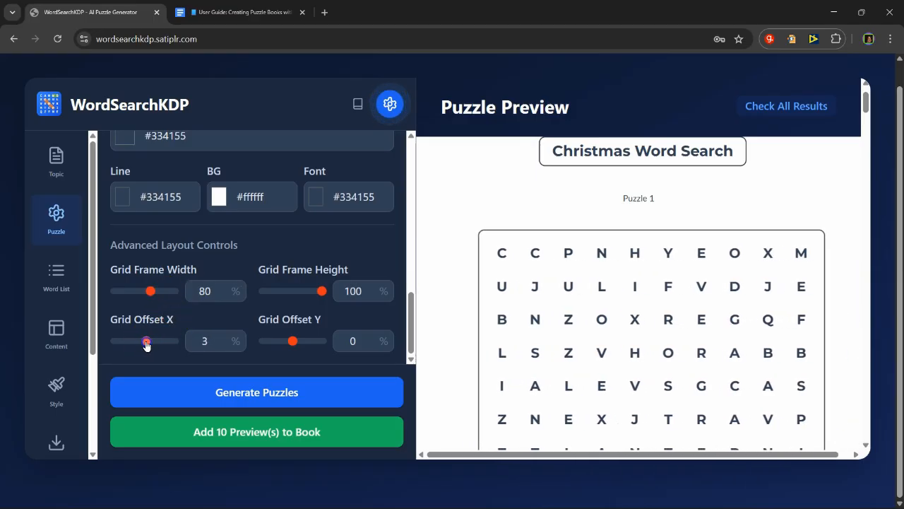
left_click(222, 345)
left_click(223, 346)
left_click(223, 345)
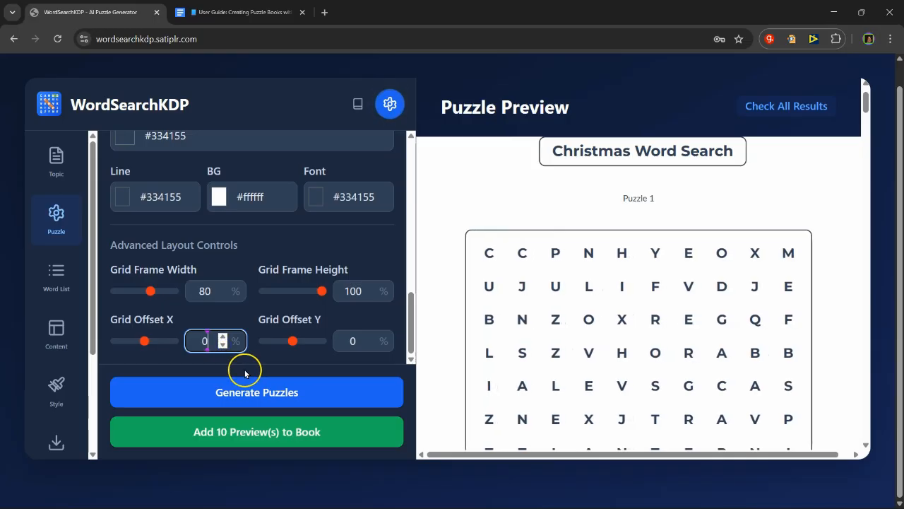
Step: Shift the puzzle grid up on the page by setting its Y offset to -4%
left_click_drag(293, 341, 289, 345)
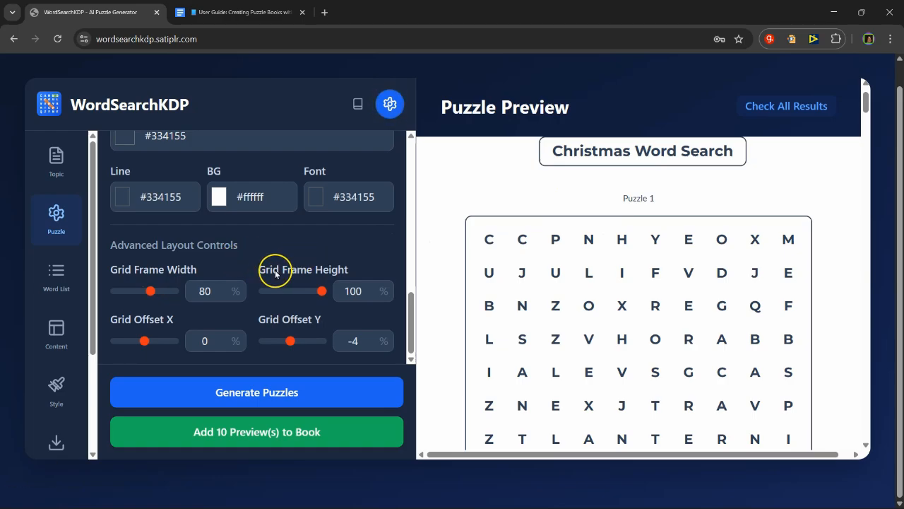
scroll(236, 317, "up", 1)
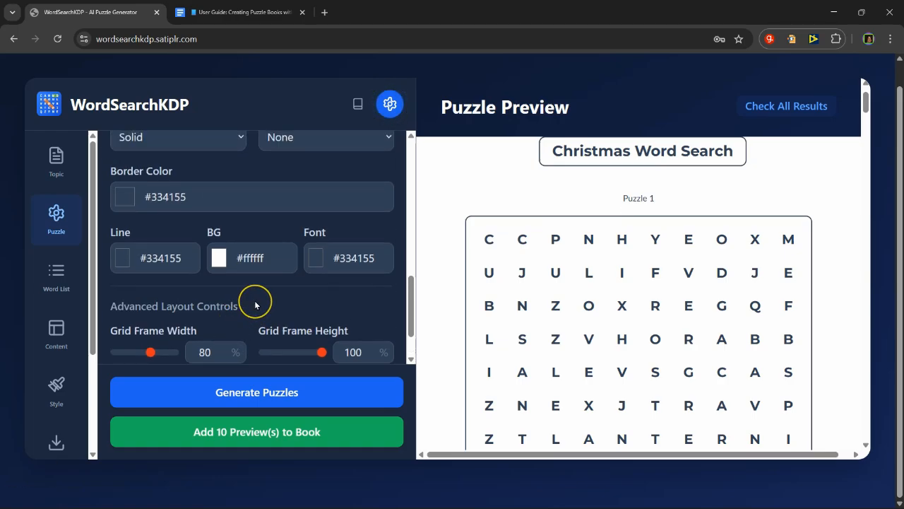
scroll(255, 305, "down", 1)
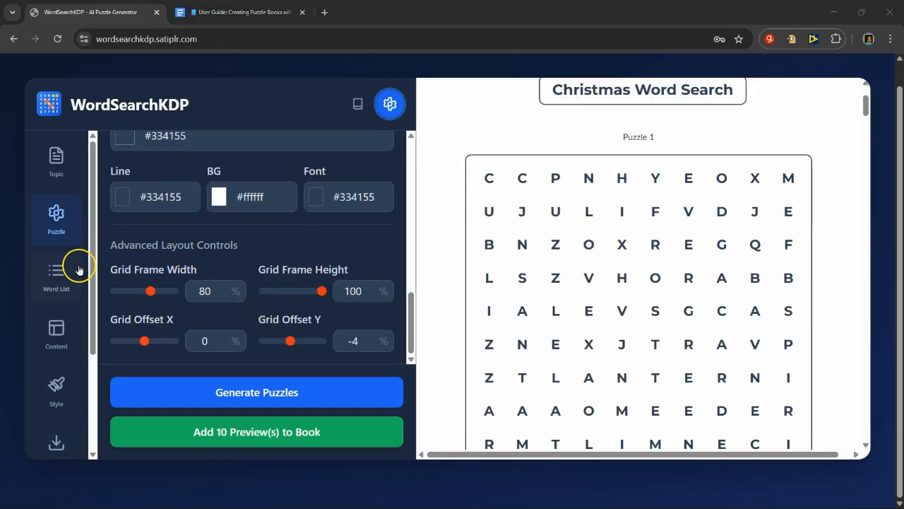
Step: Keep the word list display style as Columns and arrange the words in 2 columns
left_click(54, 279)
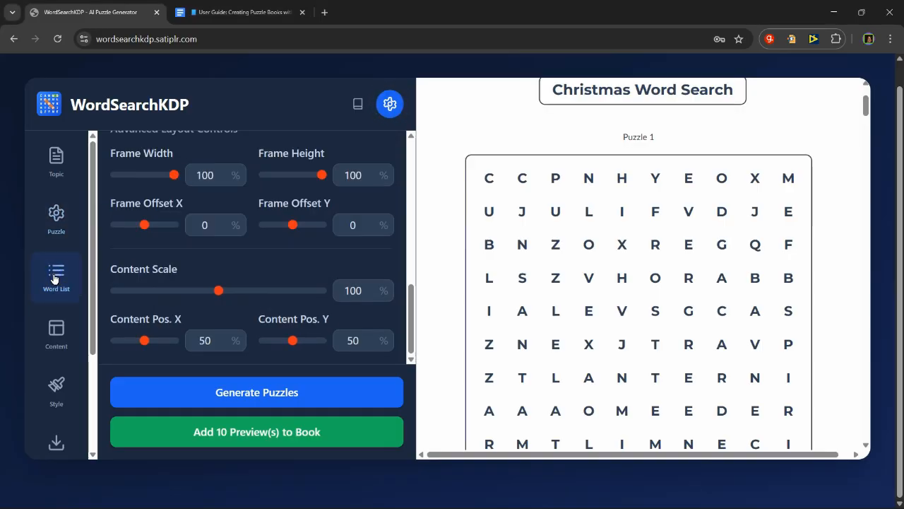
scroll(218, 278, "up", 10)
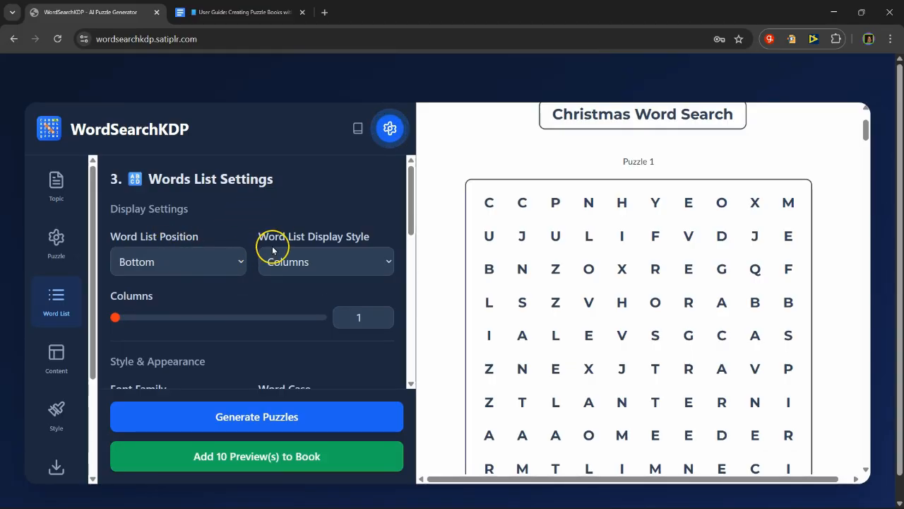
scroll(646, 318, "down", 3)
scroll(643, 360, "down", 1)
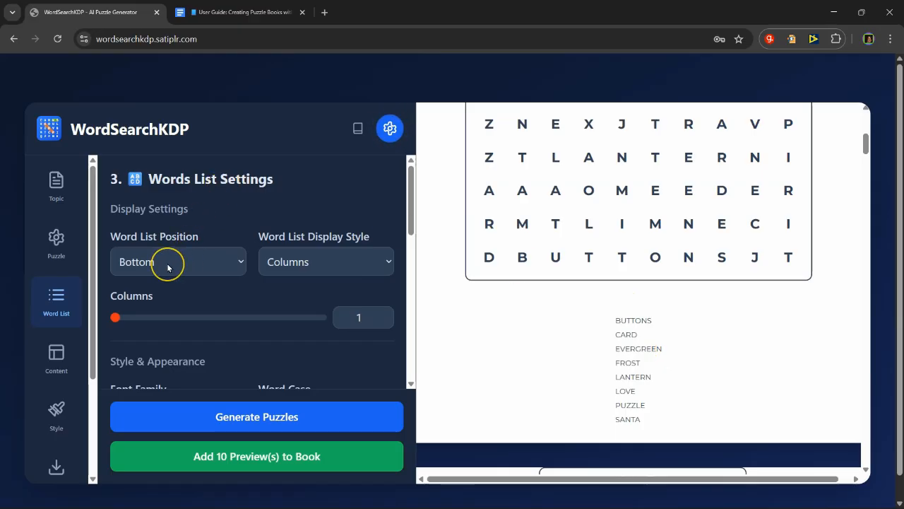
left_click(337, 266)
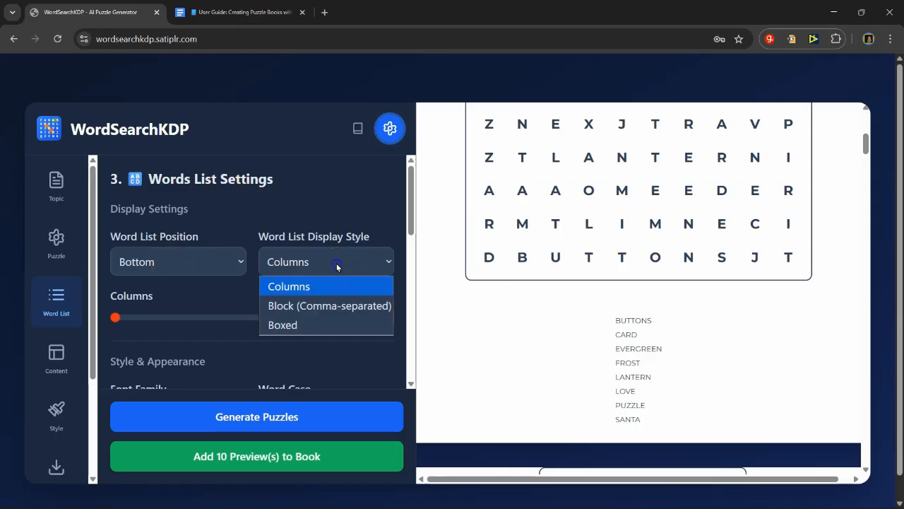
left_click(301, 286)
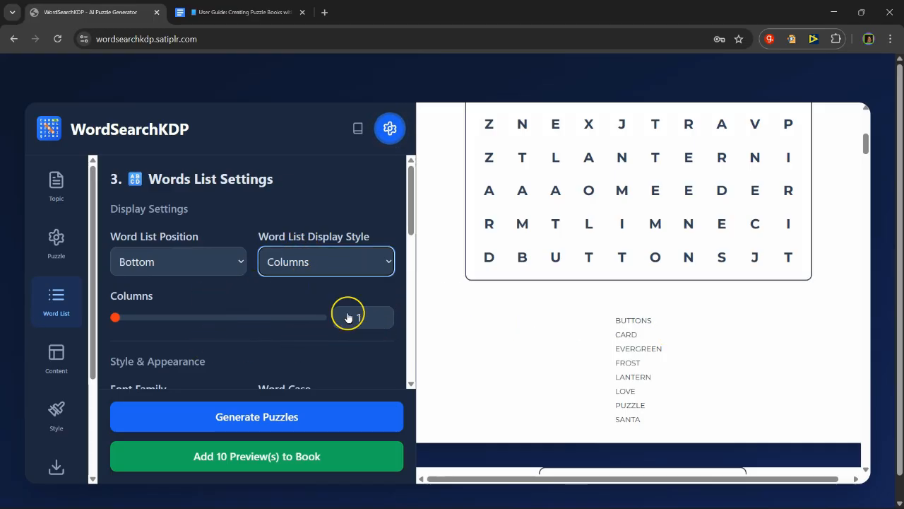
left_click(119, 321)
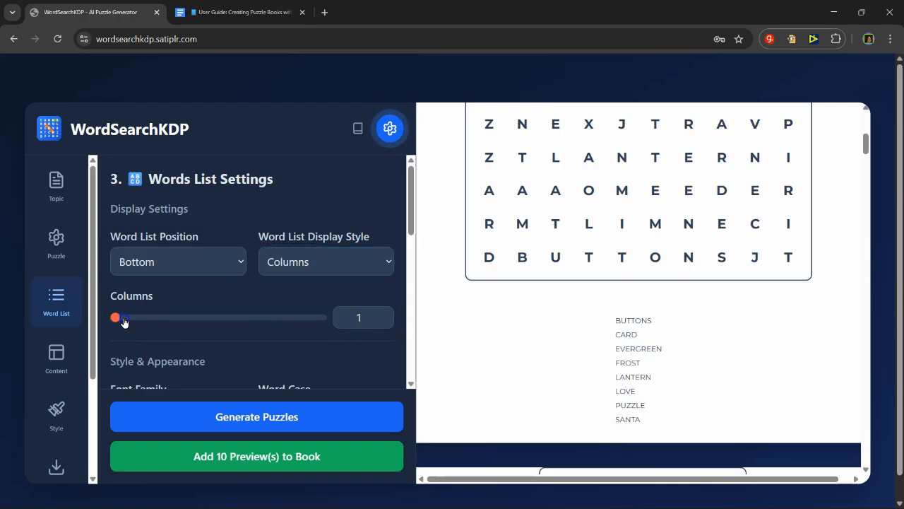
left_click_drag(123, 319, 137, 319)
left_click(145, 319)
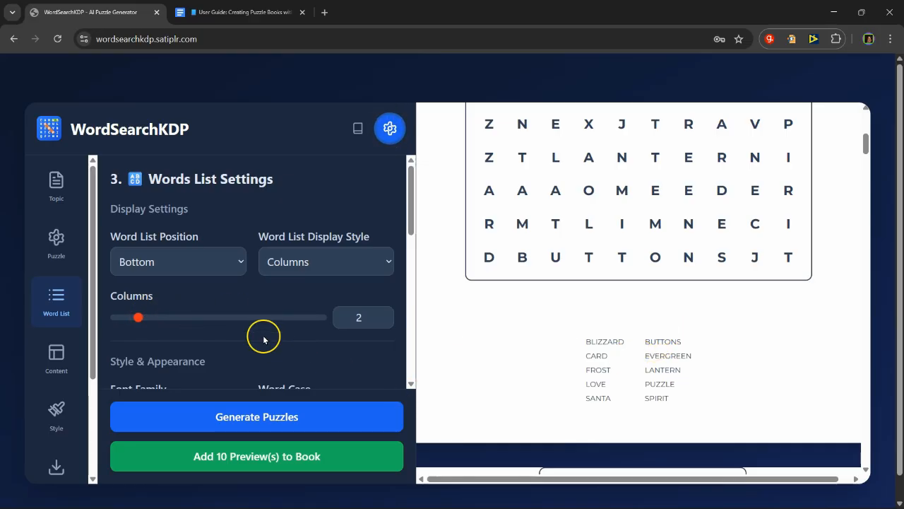
Step: Set the word list font size to 18 px and make the words bold
scroll(259, 335, "down", 2)
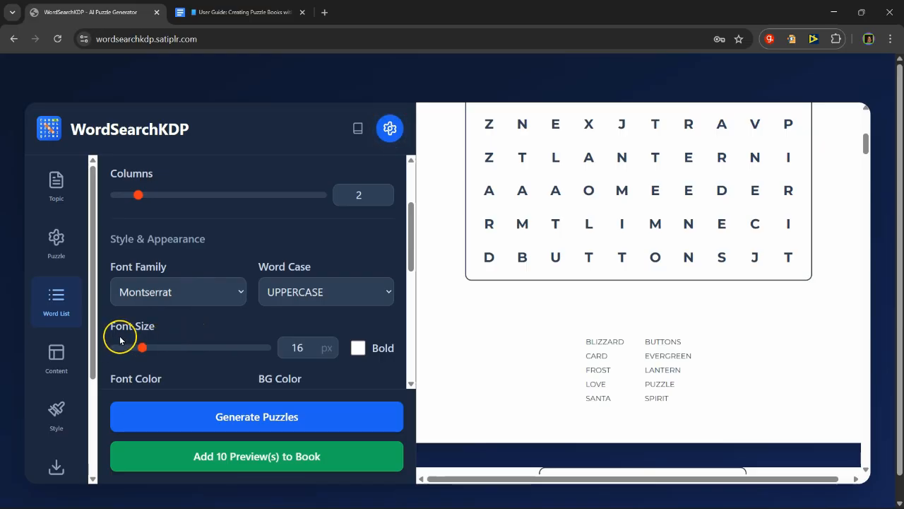
left_click_drag(143, 349, 150, 348)
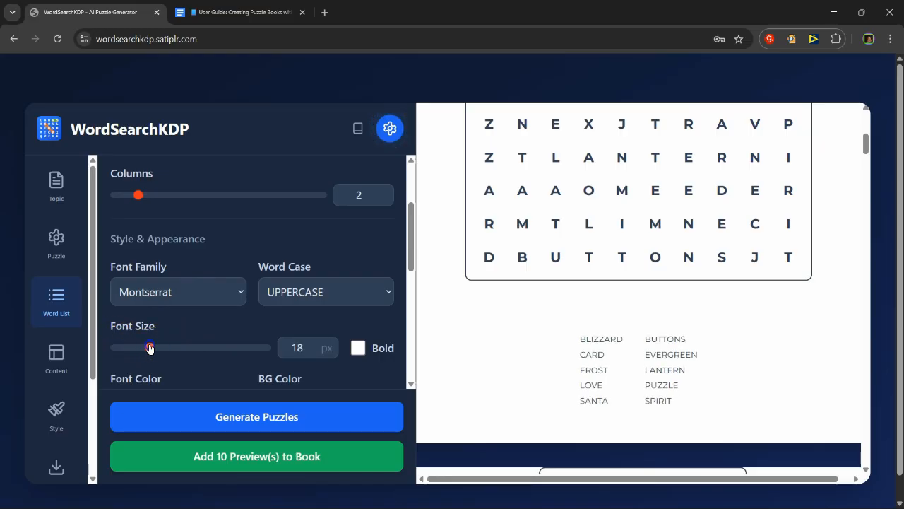
left_click(358, 348)
Step: Give the word list container a solid border and look at its frame width setting
scroll(256, 332, "down", 2)
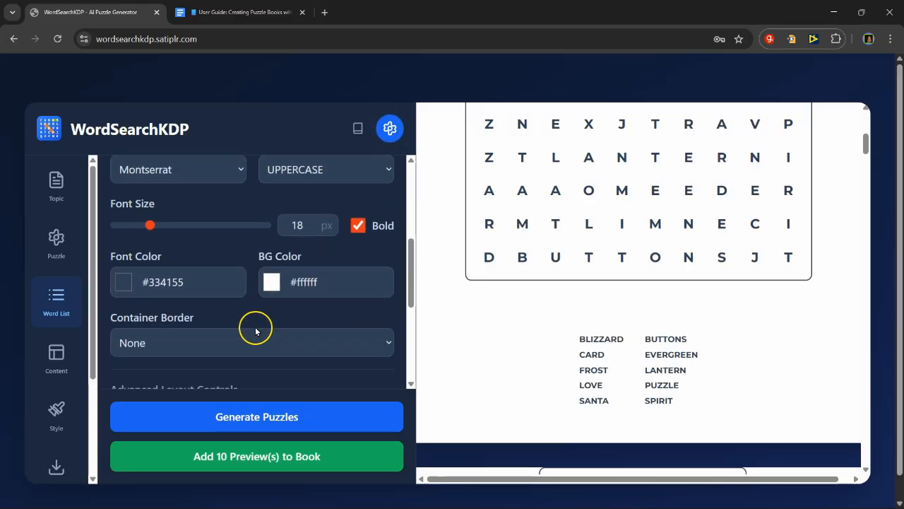
scroll(278, 318, "down", 1)
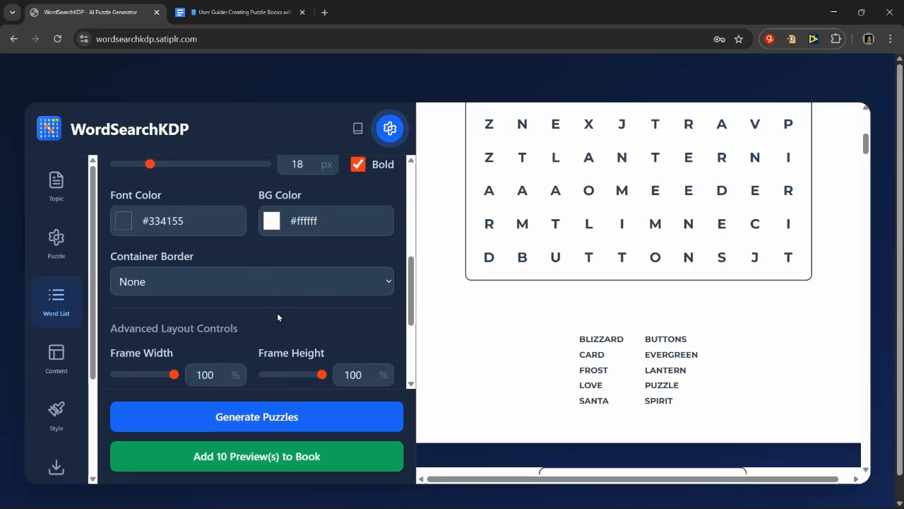
left_click(330, 282)
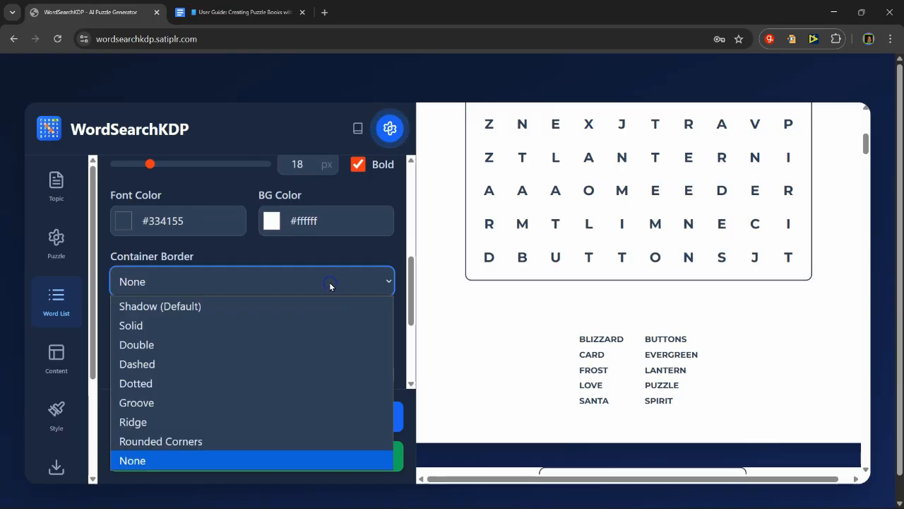
left_click(252, 326)
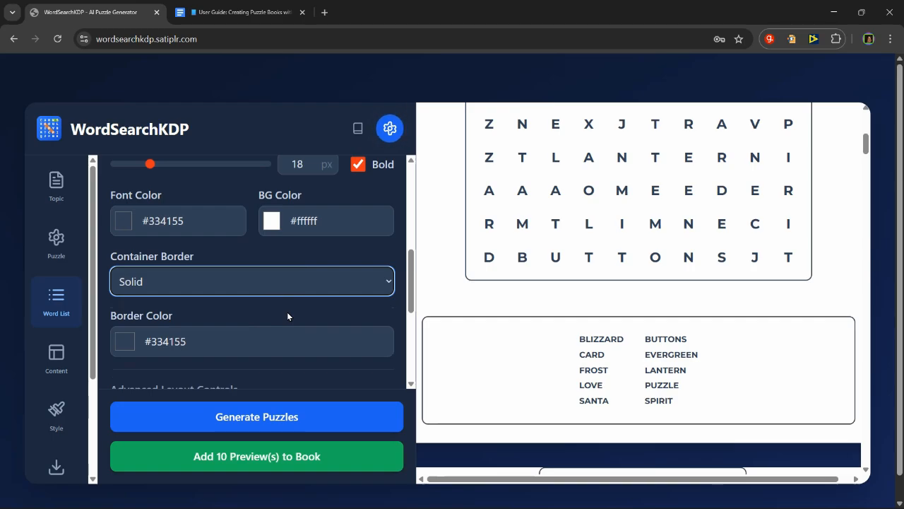
scroll(287, 311, "down", 2)
scroll(288, 311, "up", 1)
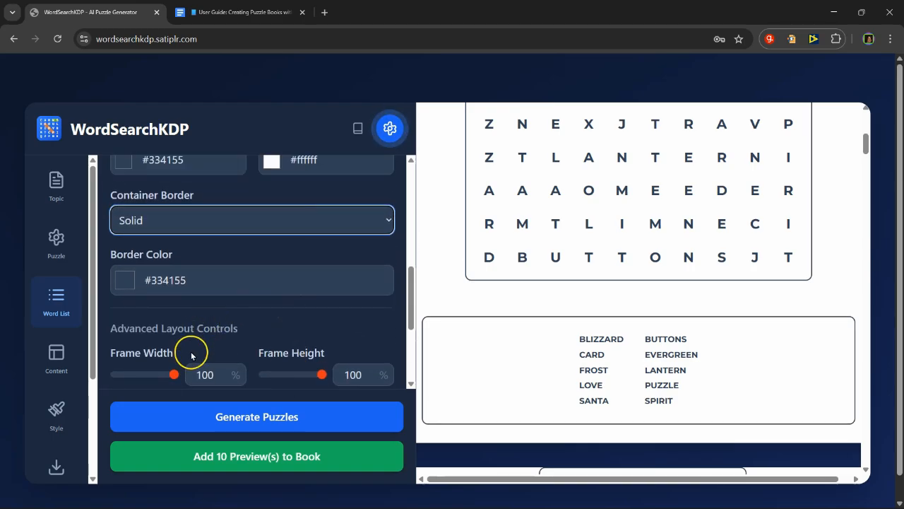
mouse_move(171, 375)
left_mouse_down()
mouse_move(141, 380)
mouse_move(188, 377)
left_mouse_up()
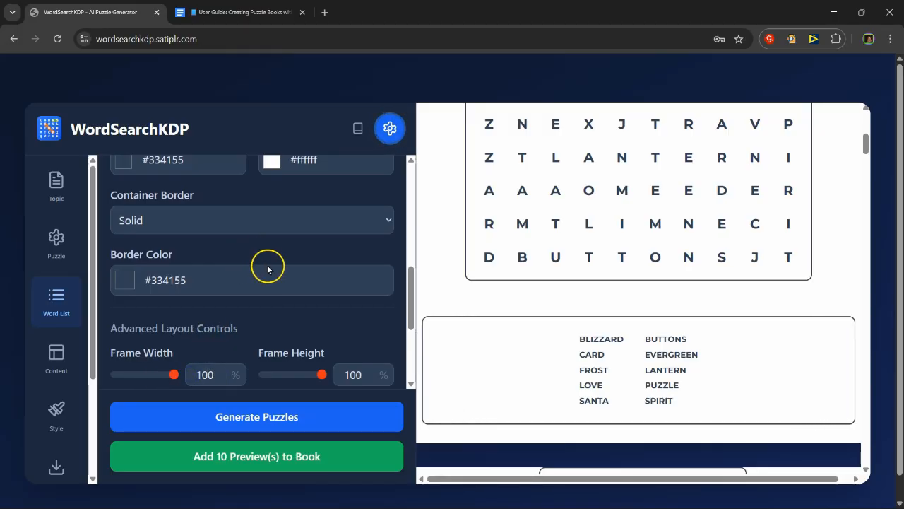
Step: Remove the border around the word list container by setting it to None
scroll(261, 299, "up", 3)
left_click(283, 343)
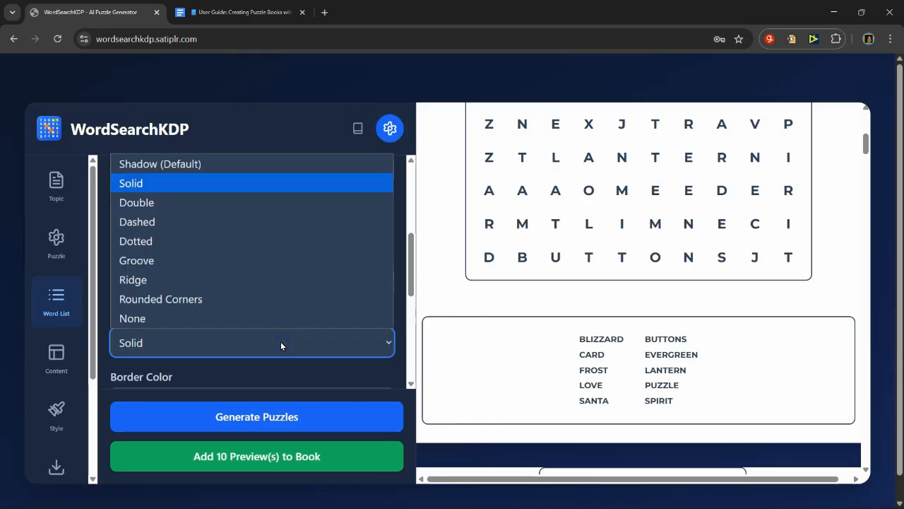
left_click(242, 317)
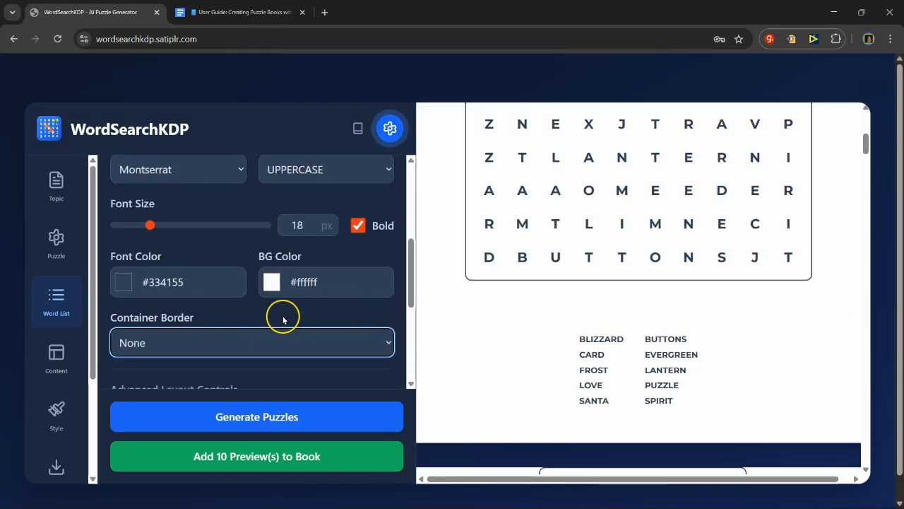
scroll(283, 302, "down", 2)
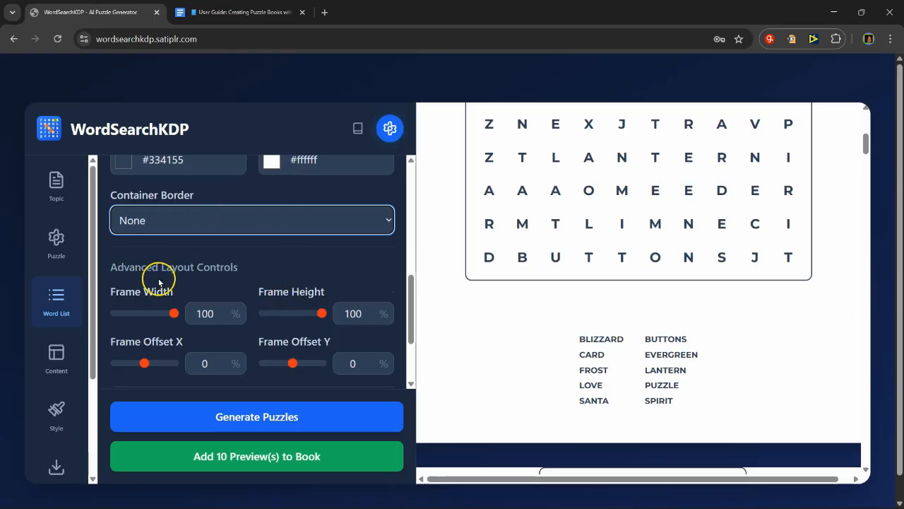
Step: Try the Boxed display style for the word list
scroll(247, 219, "up", 4)
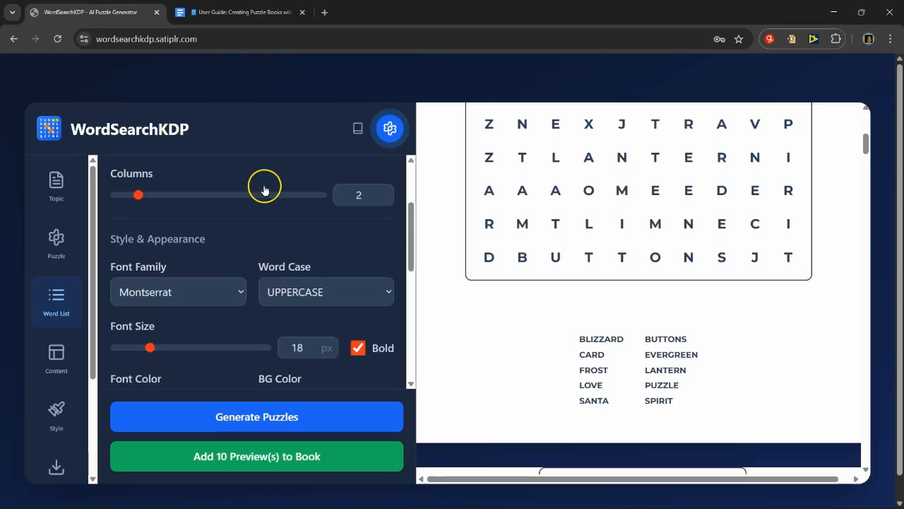
scroll(254, 212, "up", 2)
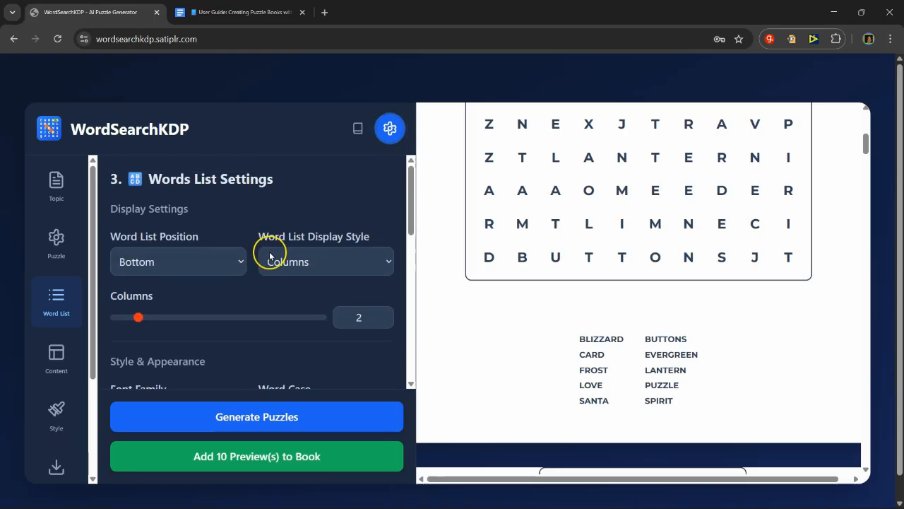
left_click(337, 272)
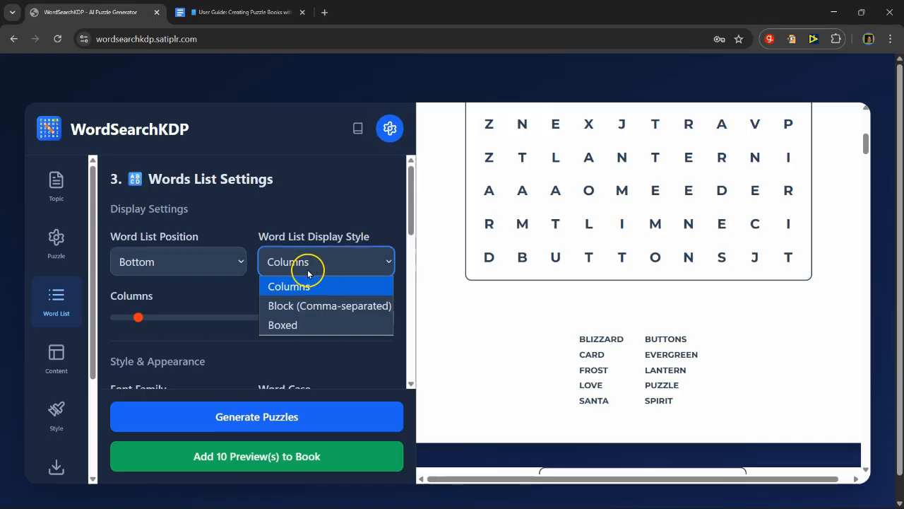
left_click(286, 325)
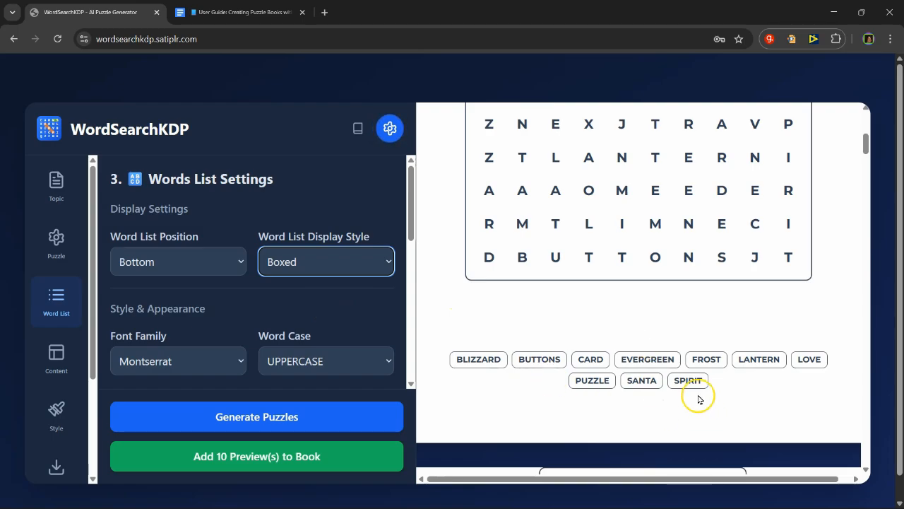
Step: Move the word list up the page by setting its frame offset Y to -27%
scroll(239, 319, "down", 1)
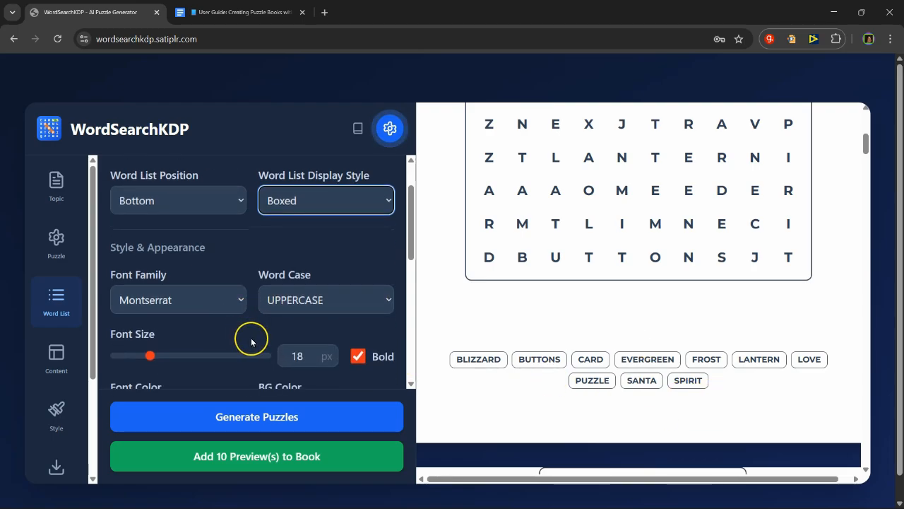
scroll(248, 338, "down", 1)
scroll(235, 316, "down", 1)
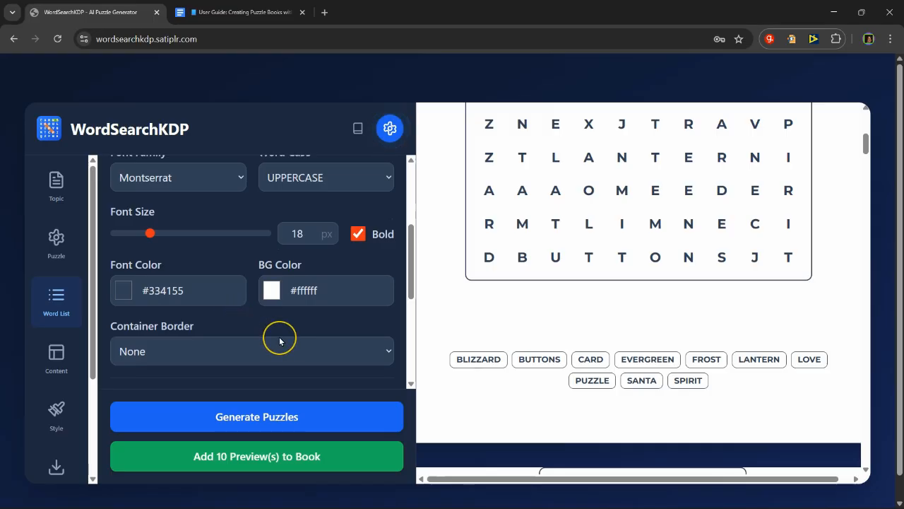
scroll(279, 340, "down", 3)
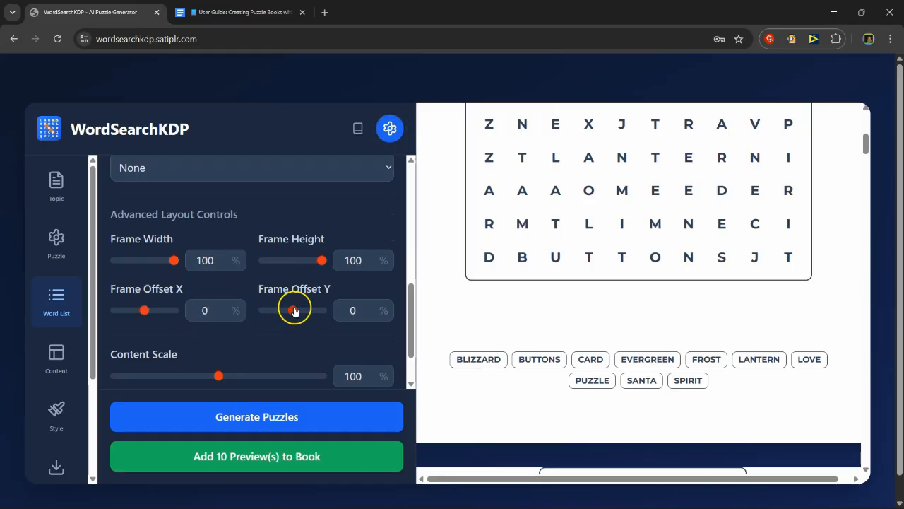
mouse_move(294, 312)
left_mouse_down()
mouse_move(317, 311)
mouse_move(277, 314)
left_mouse_up()
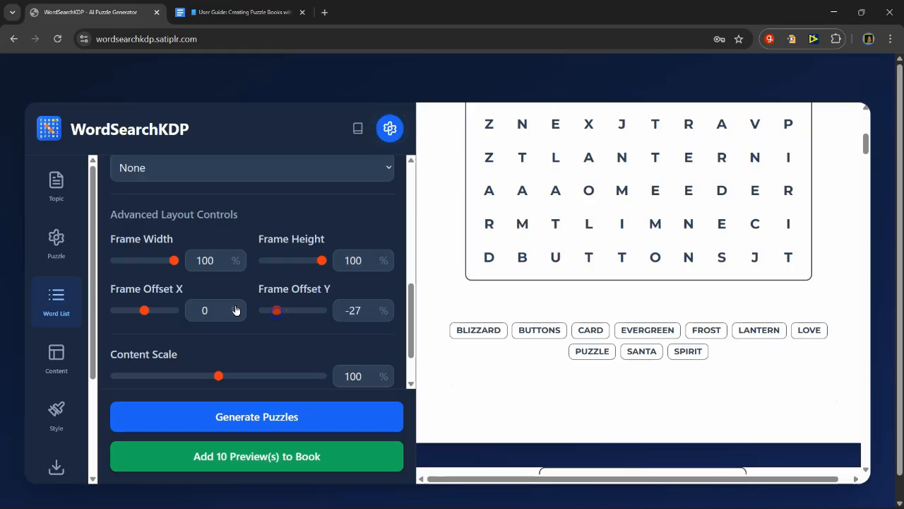
Step: Try a 7% frame offset X on the word list, return it to 0%, and set the content scale to 92%
mouse_move(147, 312)
left_mouse_down()
mouse_move(135, 312)
mouse_move(149, 311)
left_mouse_up()
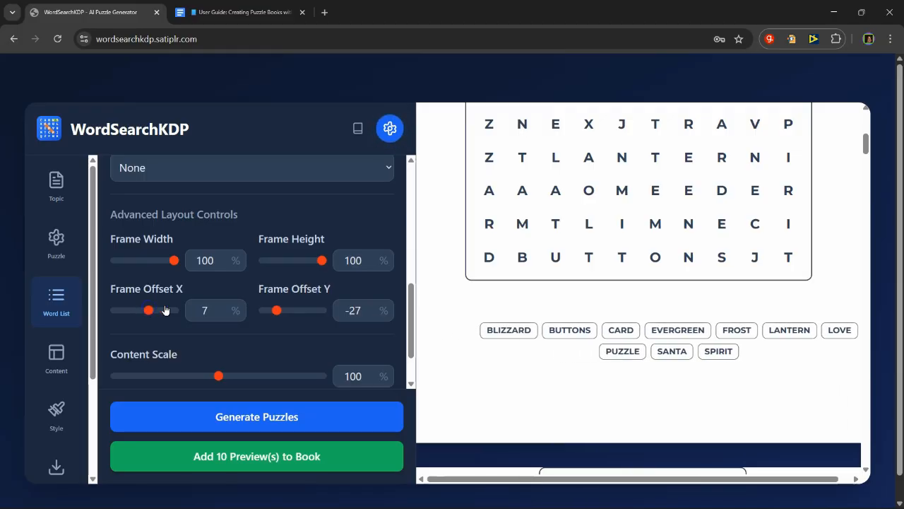
left_click(222, 313)
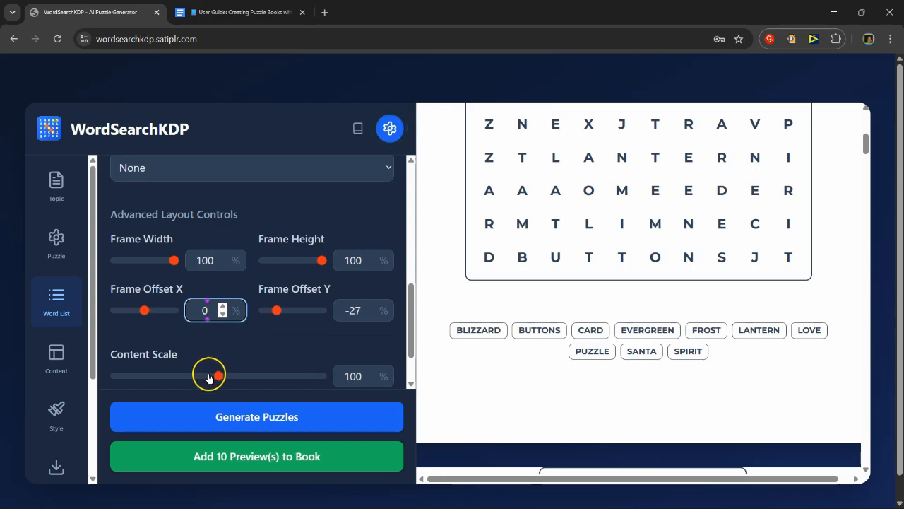
mouse_move(215, 375)
left_mouse_down()
mouse_move(197, 379)
mouse_move(233, 377)
mouse_move(203, 380)
left_mouse_up()
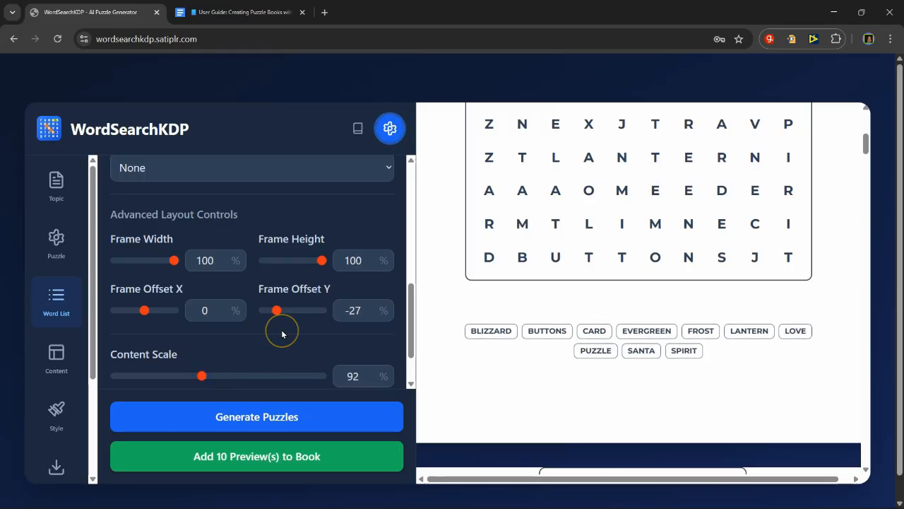
Step: Compare the Columns, Block (Comma-separated) and Boxed display styles for the word list, and settle on Columns
scroll(281, 329, "up", 2)
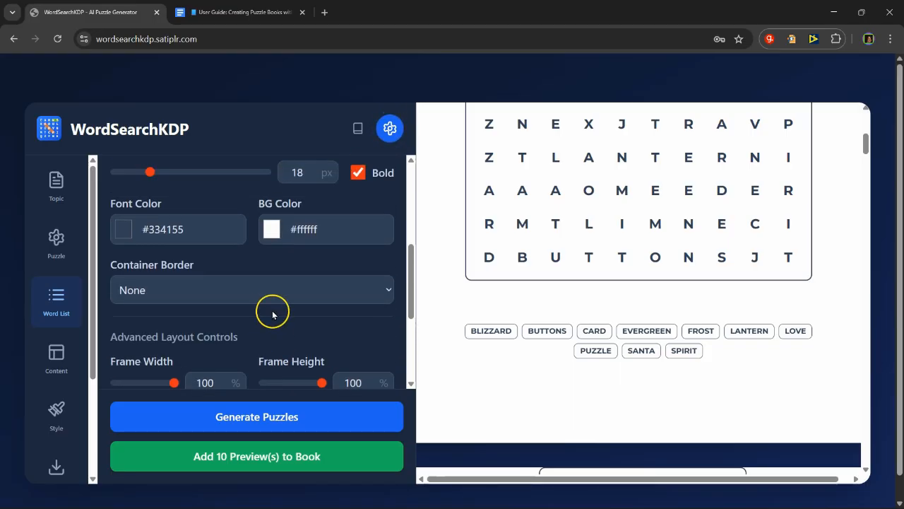
scroll(273, 319, "up", 3)
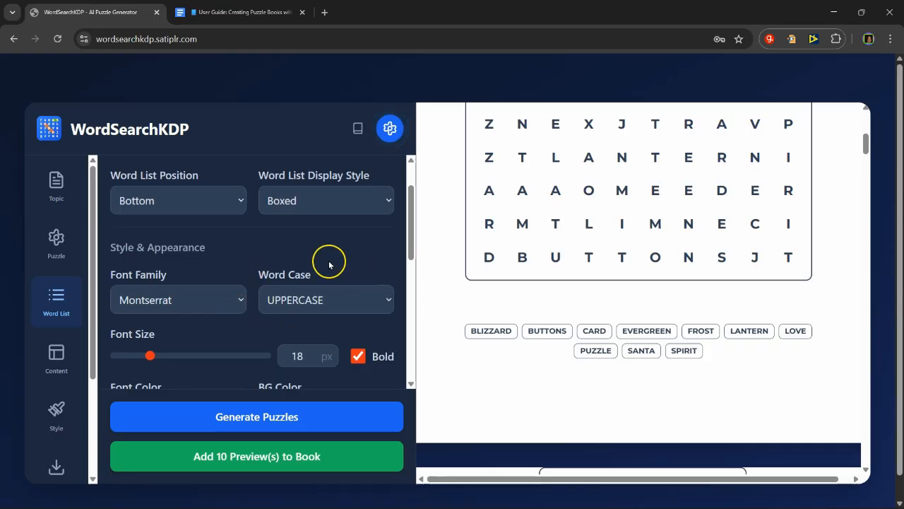
scroll(329, 283, "up", 1)
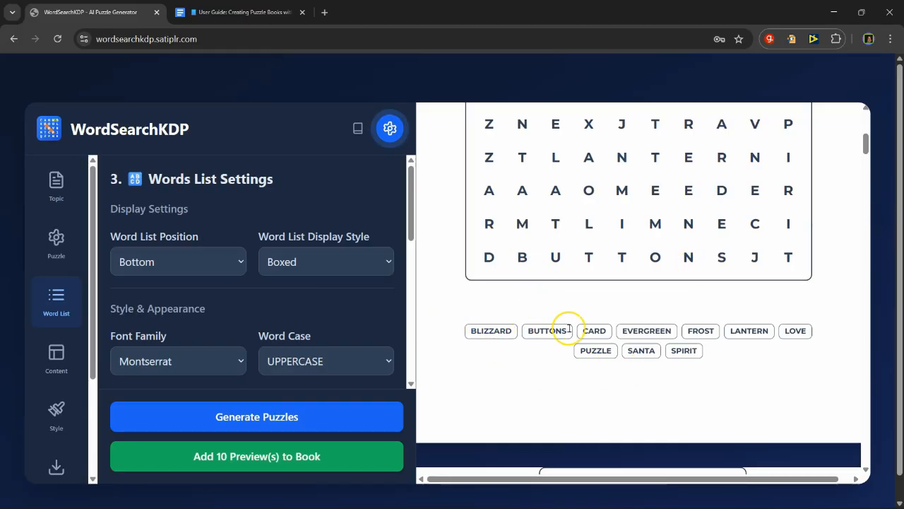
left_click(309, 251)
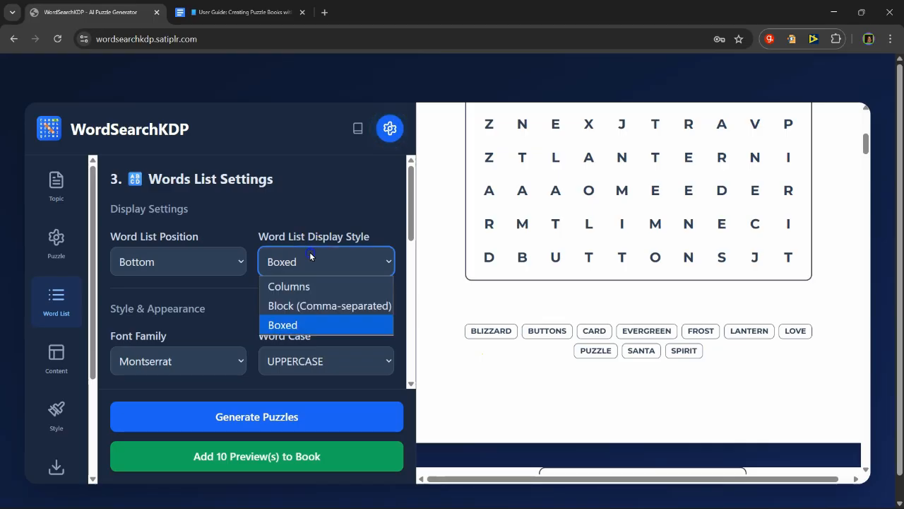
left_click(310, 287)
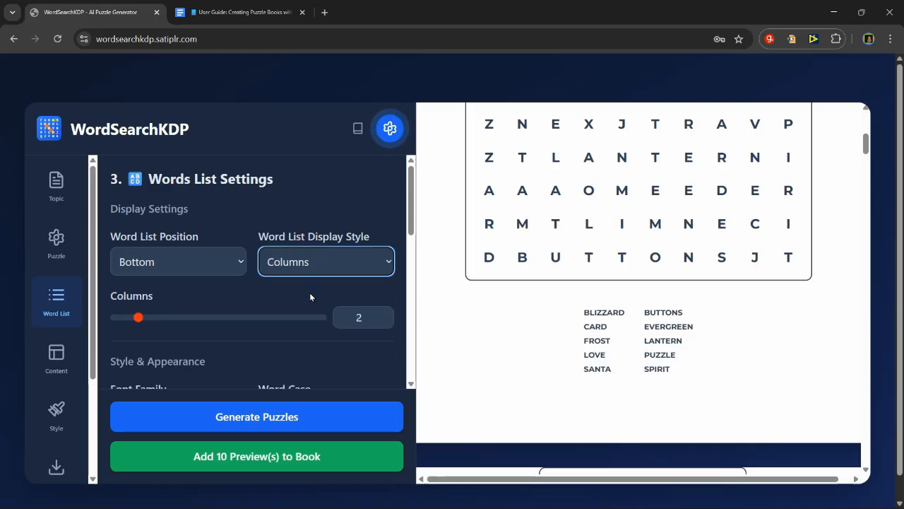
left_click(350, 265)
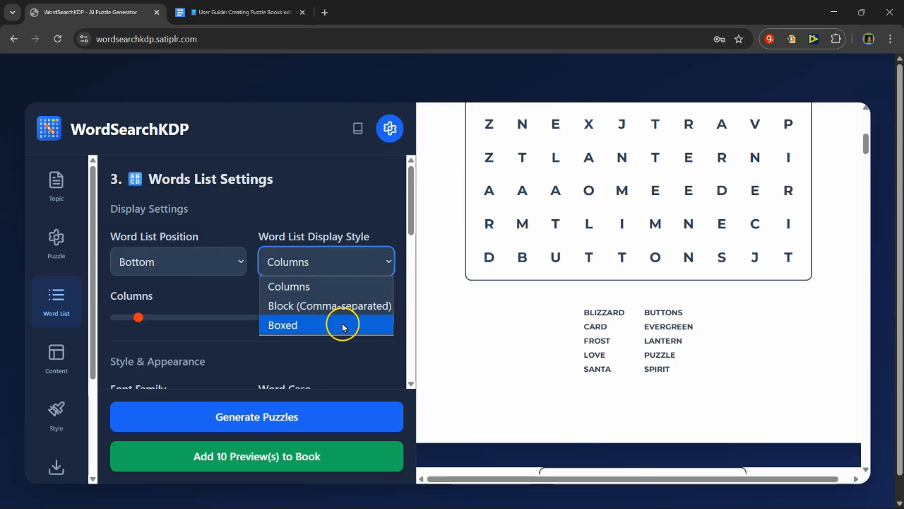
left_click(330, 306)
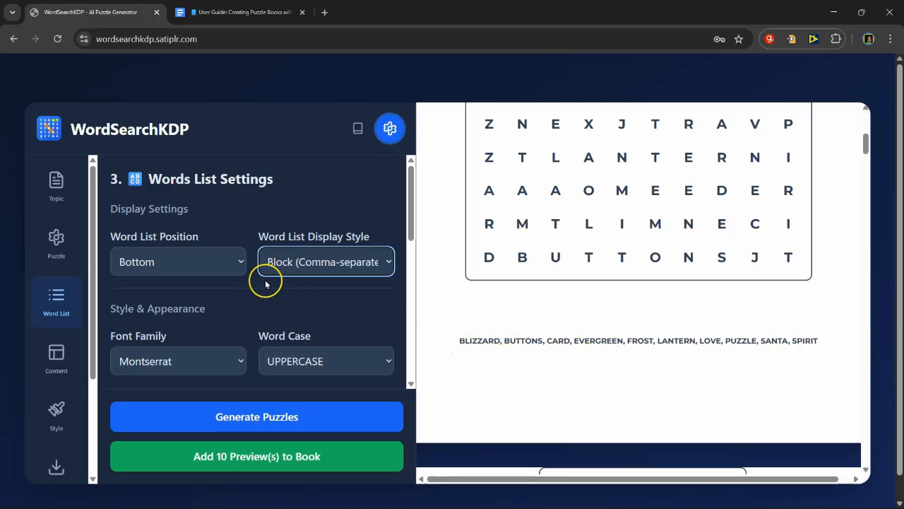
left_click(309, 269)
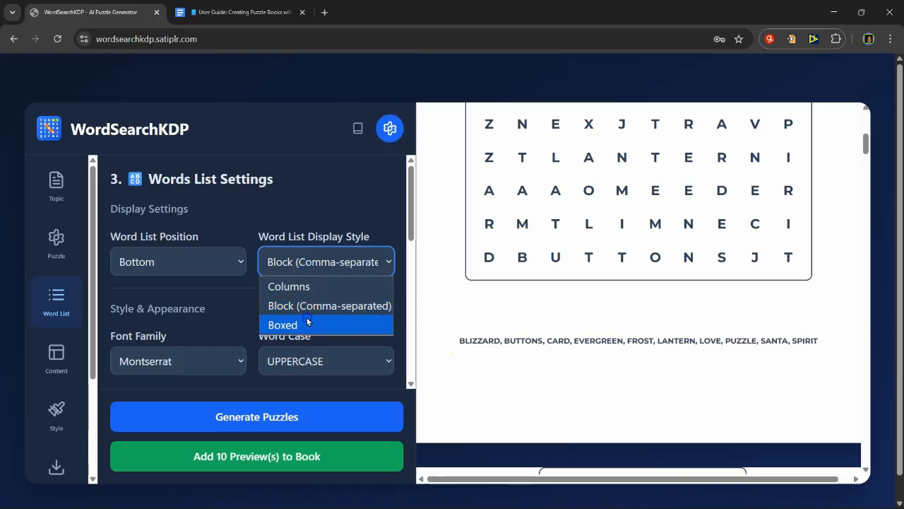
left_click(307, 324)
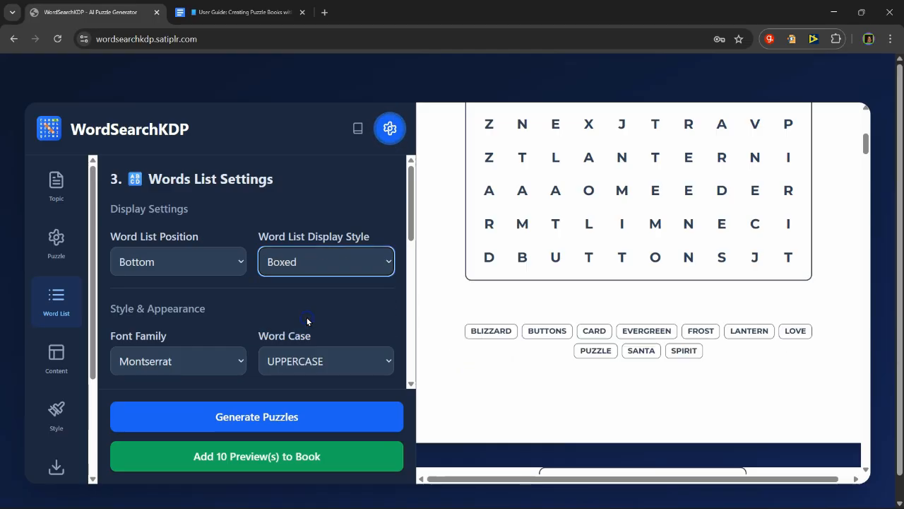
left_click(340, 275)
left_click(272, 285)
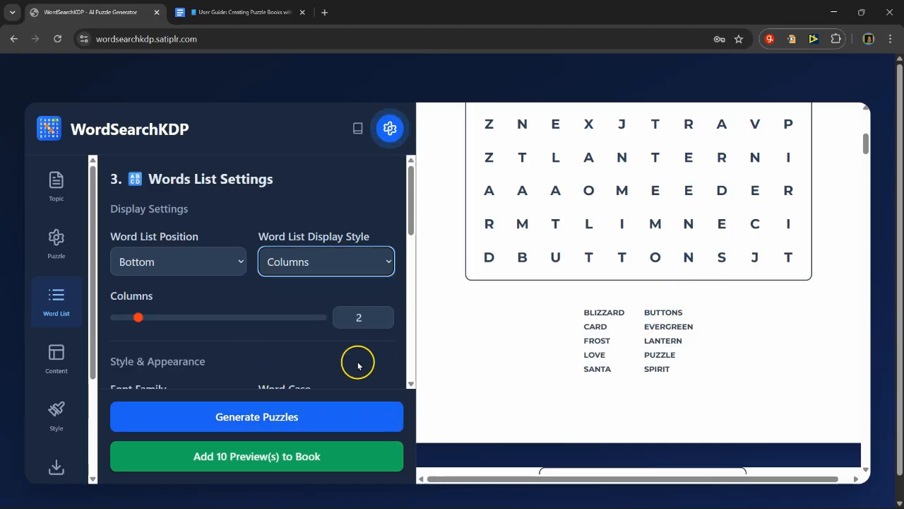
Step: Try a frame offset Y of -41% for the word list and settle on -28%
scroll(264, 335, "down", 3)
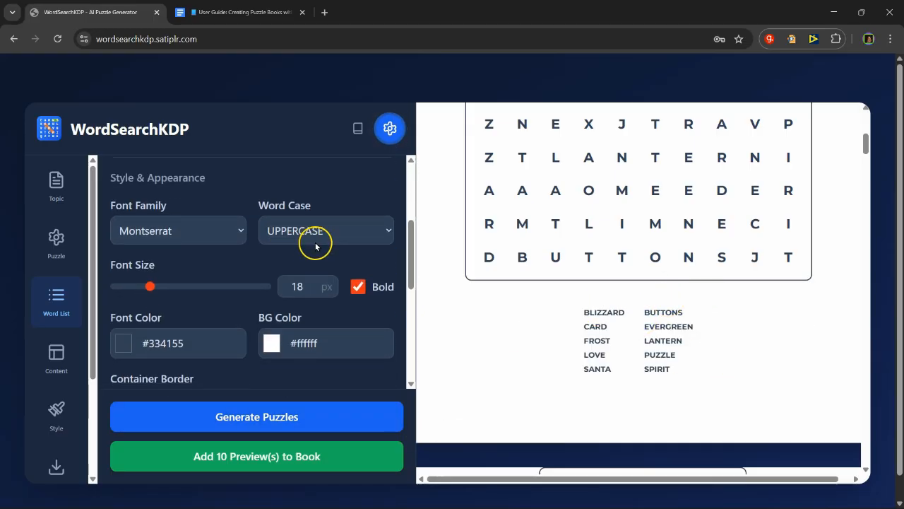
scroll(315, 255, "down", 3)
scroll(299, 297, "down", 2)
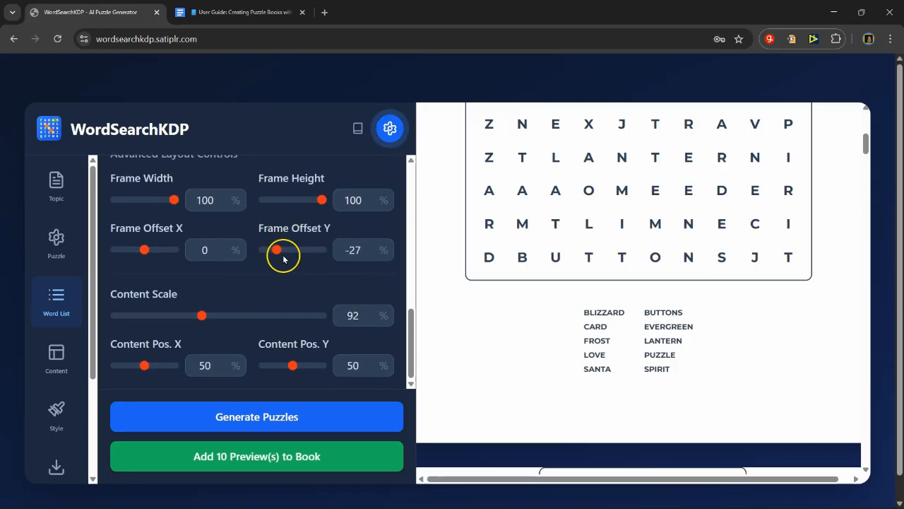
mouse_move(276, 254)
left_mouse_down()
mouse_move(285, 254)
mouse_move(268, 262)
left_mouse_up()
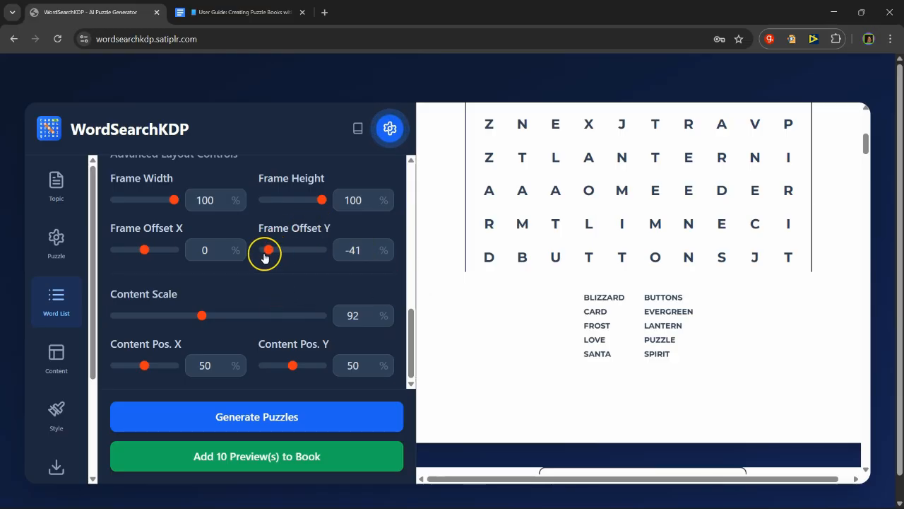
left_click_drag(268, 249, 276, 250)
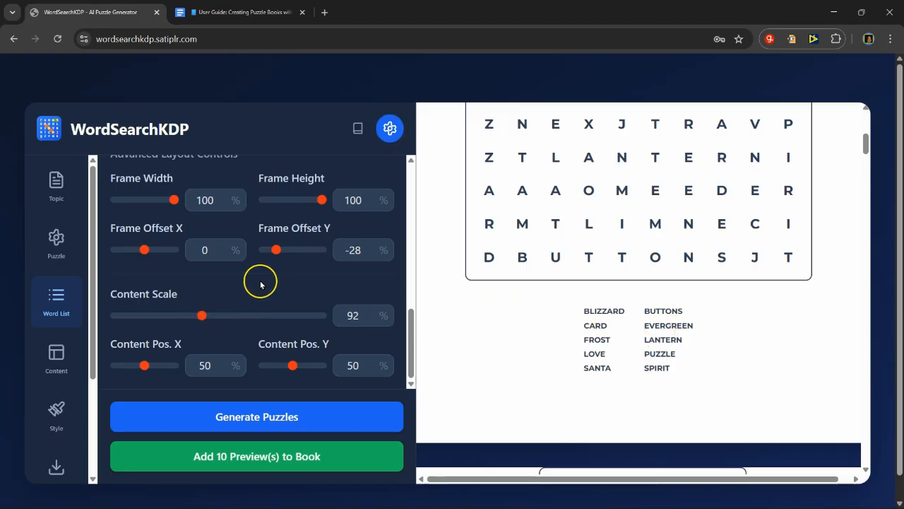
Step: Increase the word list font size to 23 px and check the puzzle page preview
scroll(260, 286, "up", 5)
scroll(262, 291, "up", 2)
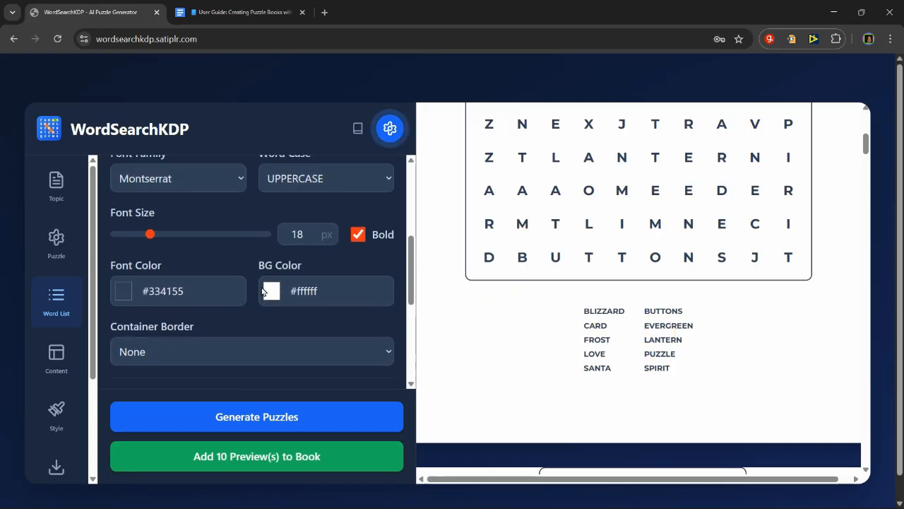
left_click_drag(149, 236, 170, 239)
scroll(513, 337, "up", 3)
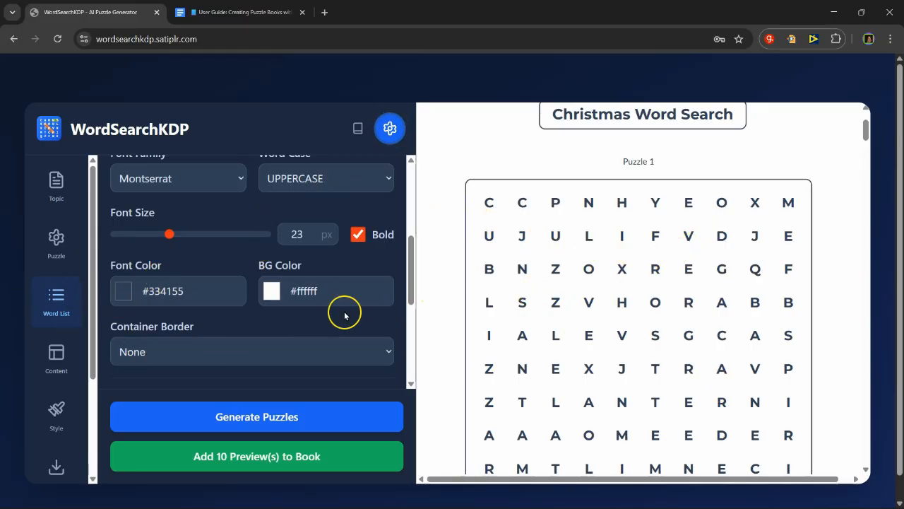
scroll(222, 276, "up", 3)
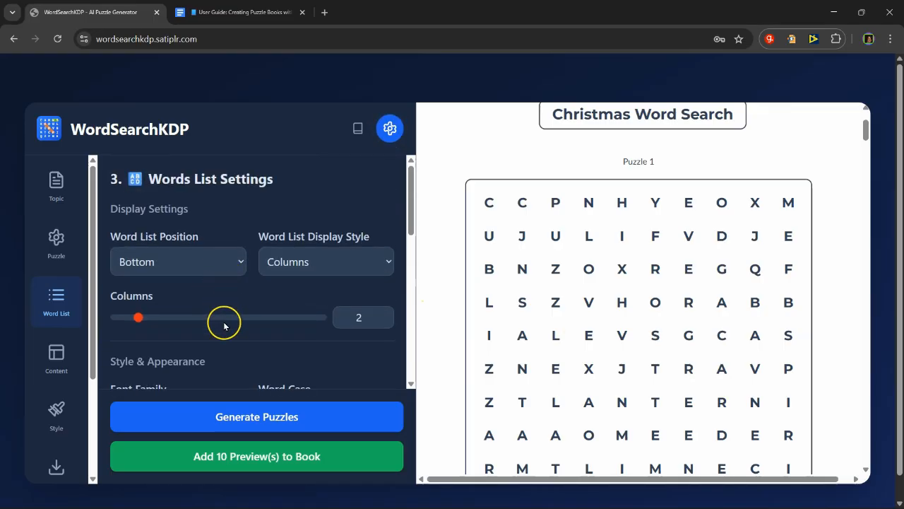
Step: Change the grid size in the puzzle settings to 14 x 14
left_click(62, 235)
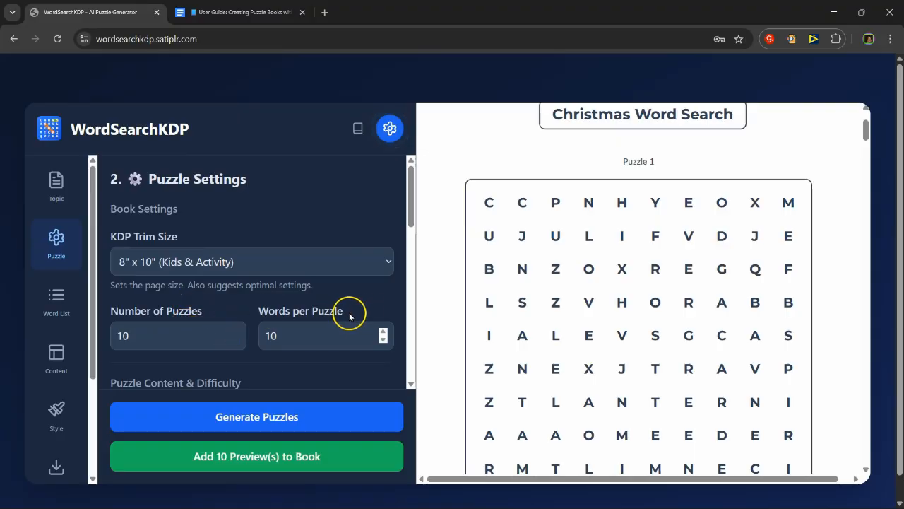
scroll(349, 315, "down", 1)
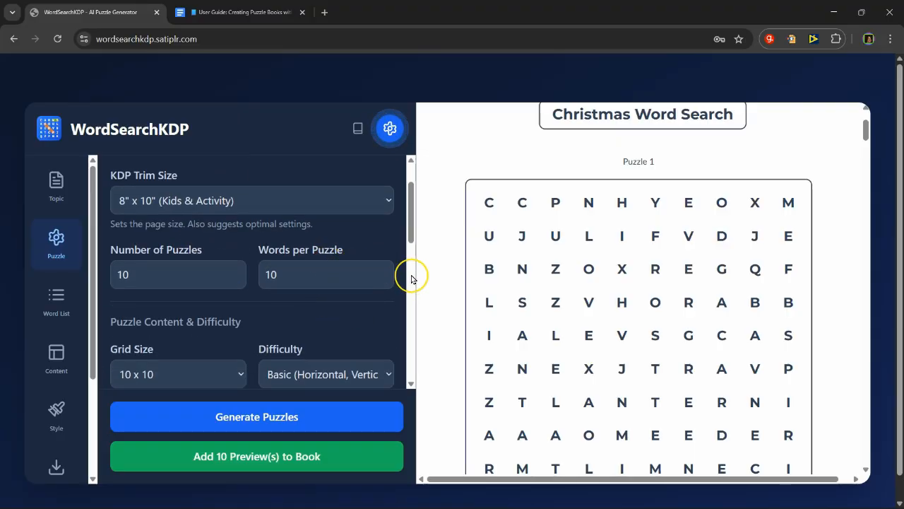
scroll(411, 278, "down", 2)
left_click(219, 257)
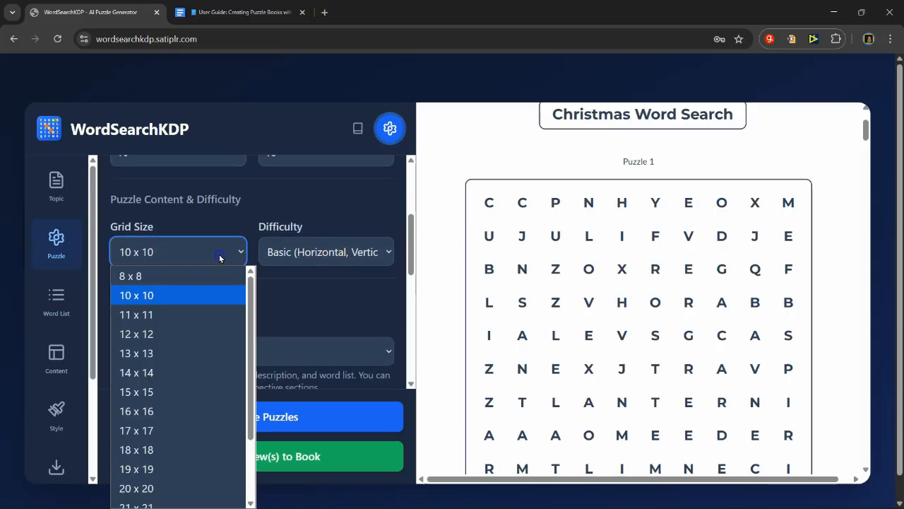
left_click(187, 372)
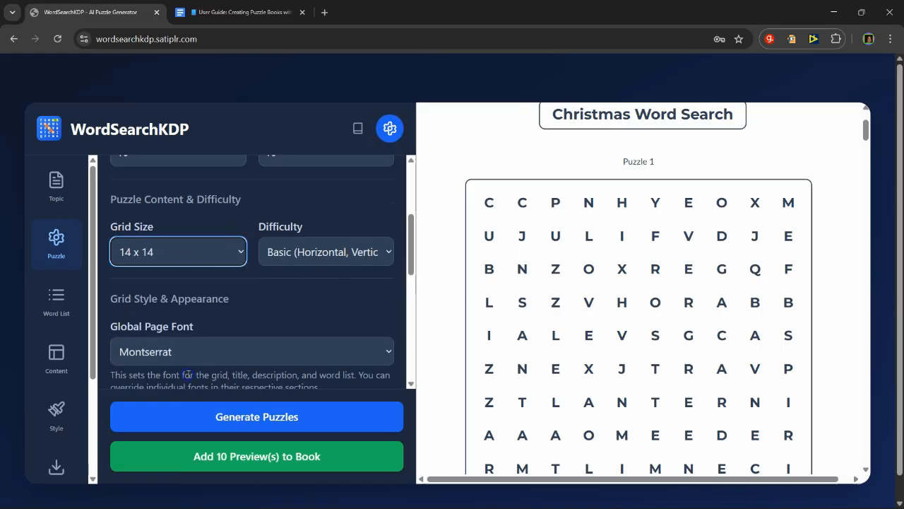
Step: Generate the puzzles with the 14 x 14 grid and review Puzzle 1's grid and word list in the preview
left_click(276, 415)
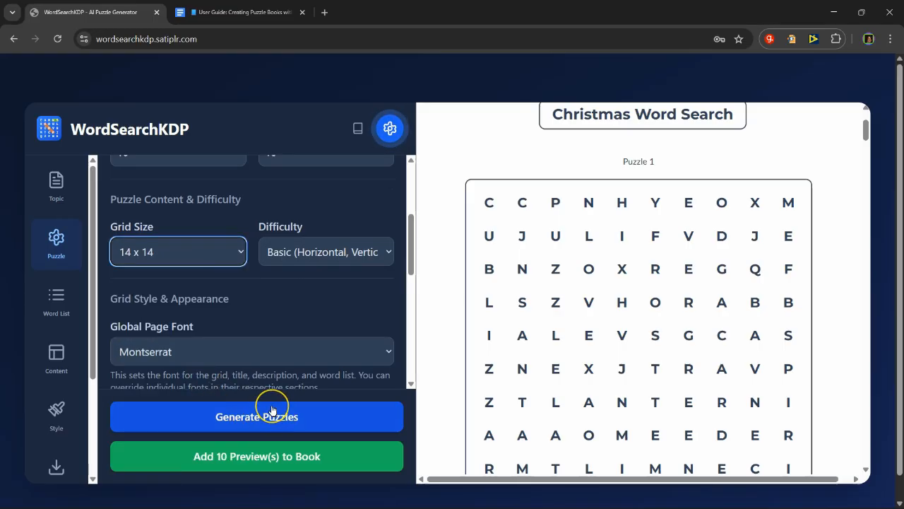
left_click(272, 410)
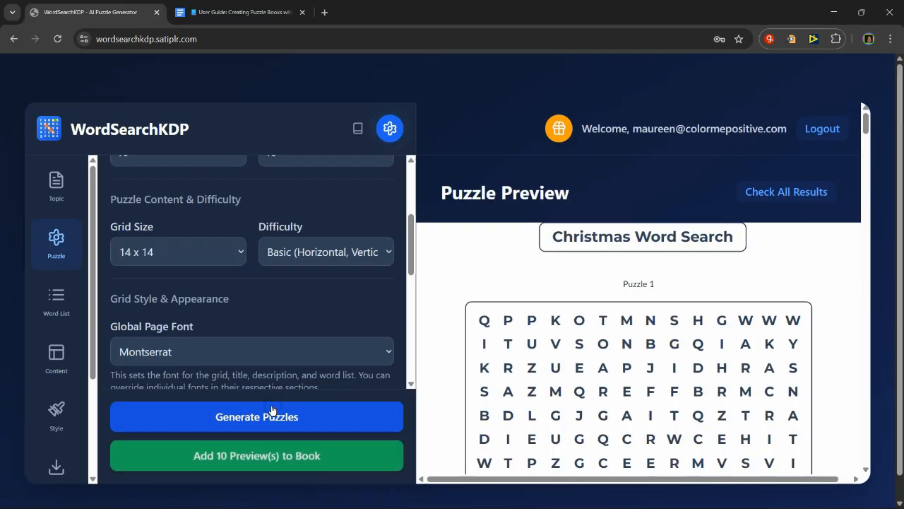
left_click(530, 322)
scroll(556, 299, "down", 3)
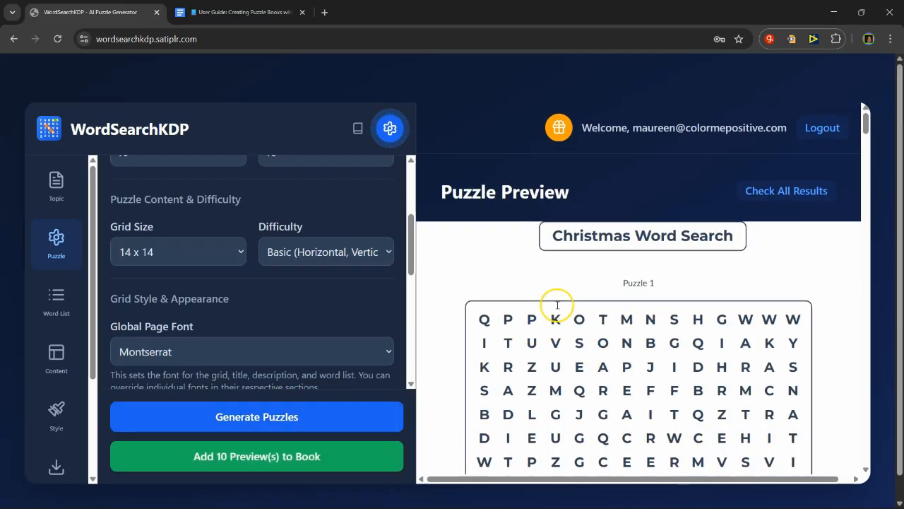
scroll(563, 344, "down", 1)
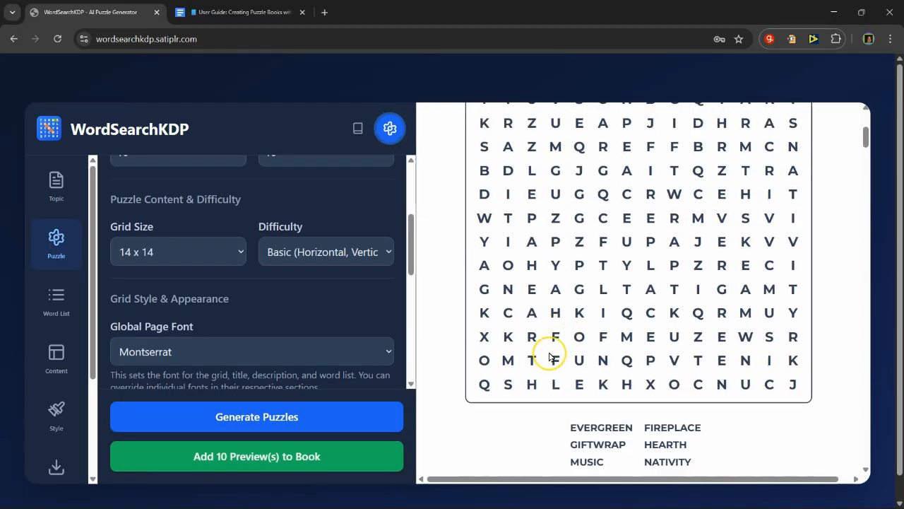
scroll(500, 284, "down", 2)
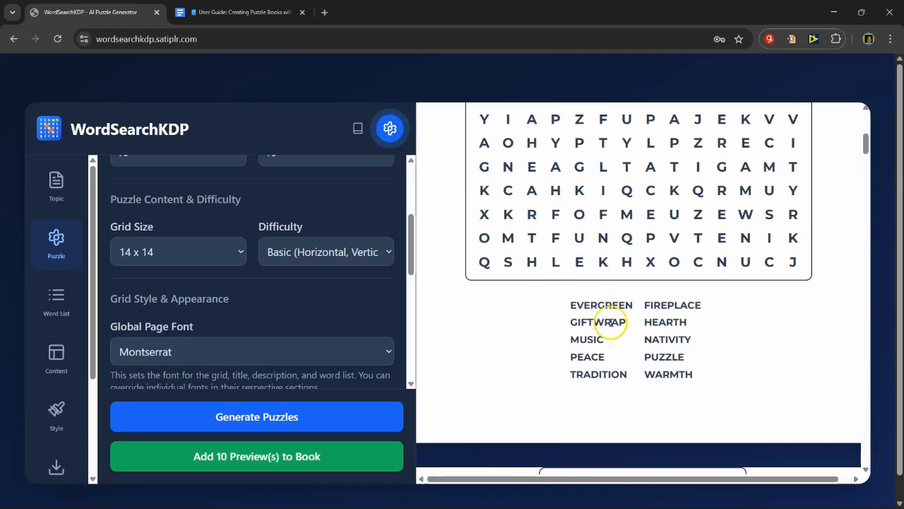
scroll(525, 368, "up", 4)
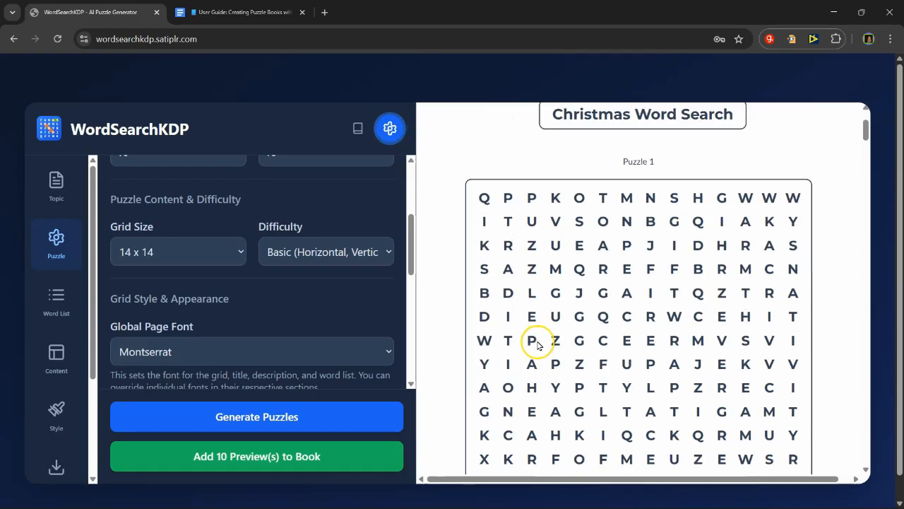
scroll(537, 345, "up", 2)
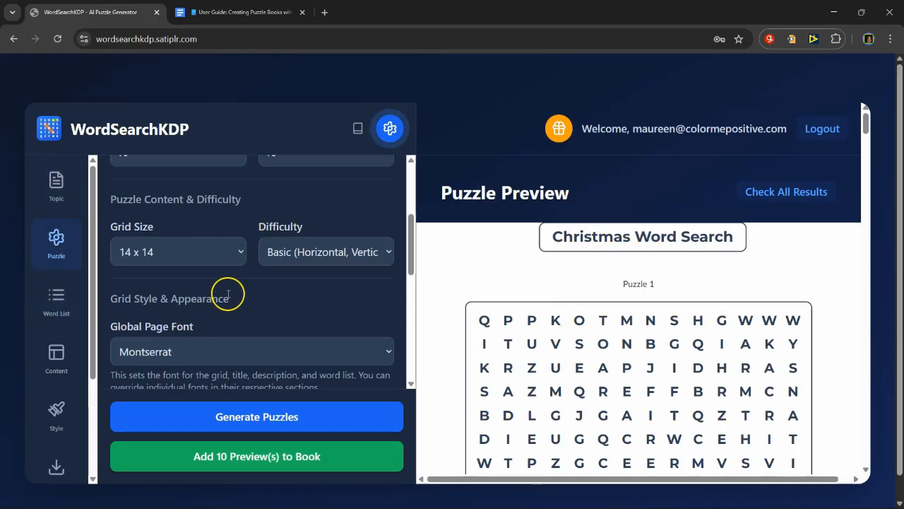
Step: Set the grid font size to 23 px in the puzzle settings
scroll(228, 296, "up", 3)
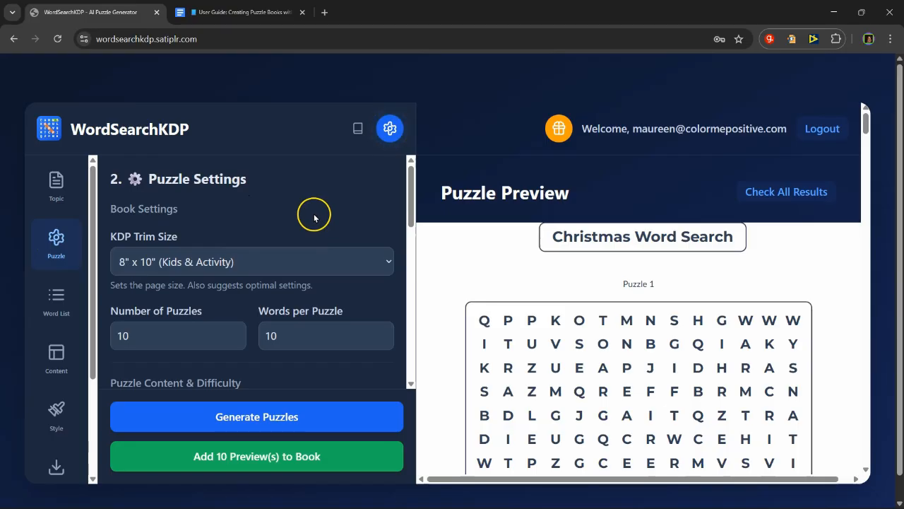
scroll(314, 217, "down", 6)
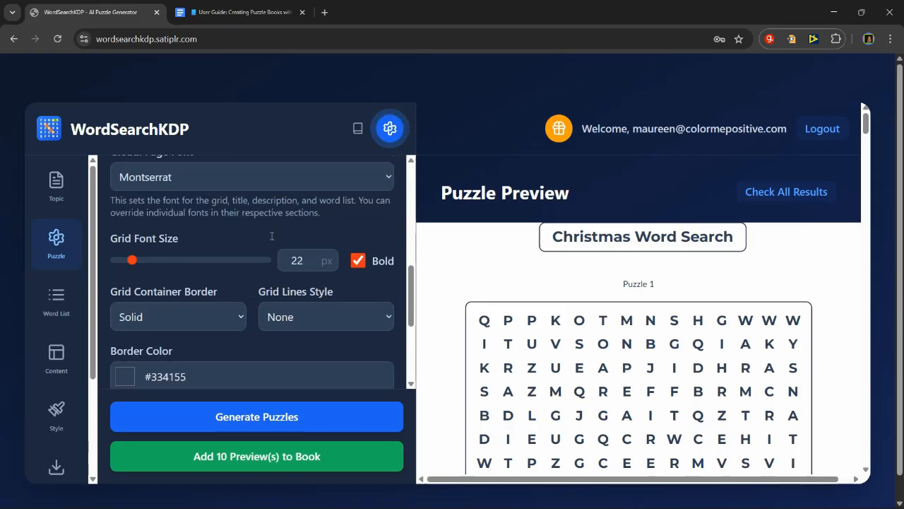
scroll(262, 247, "down", 2)
scroll(247, 260, "up", 2)
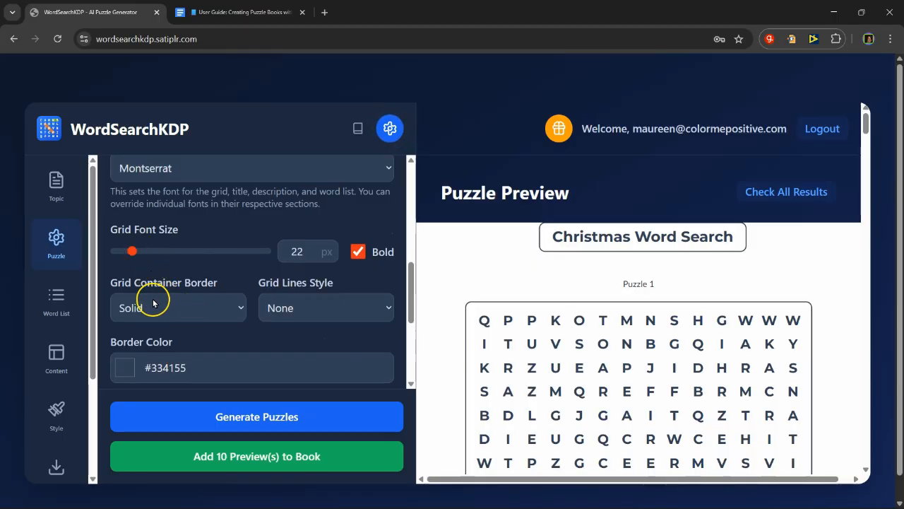
left_click_drag(132, 253, 137, 253)
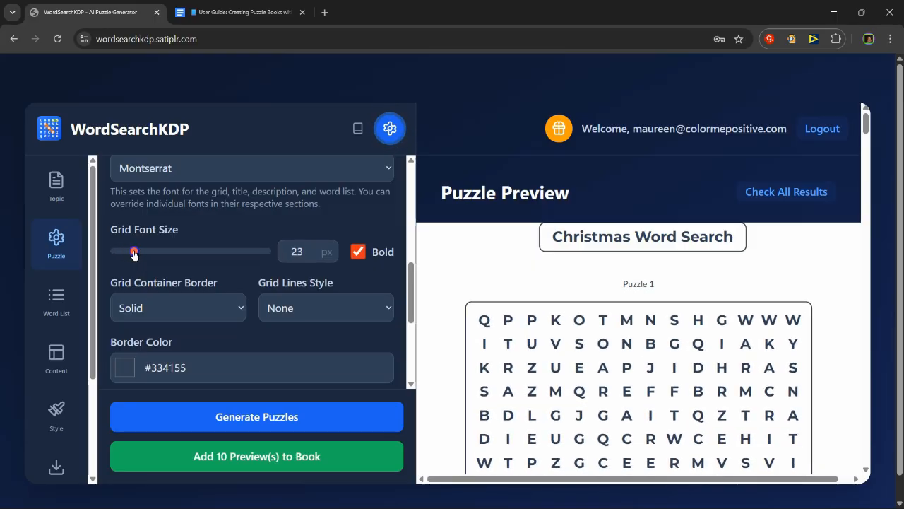
Step: Widen the puzzle grid by setting the grid frame width to 85% in the advanced layout controls
scroll(269, 320, "down", 3)
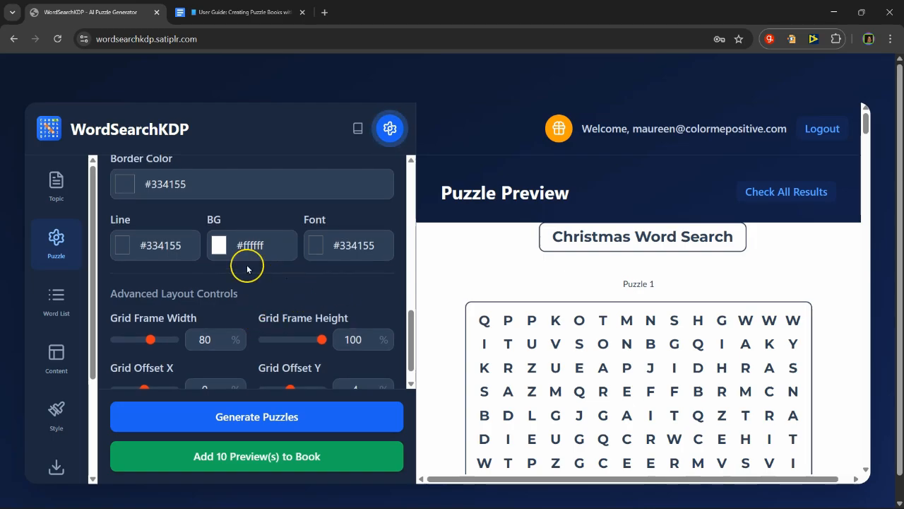
scroll(297, 282, "down", 1)
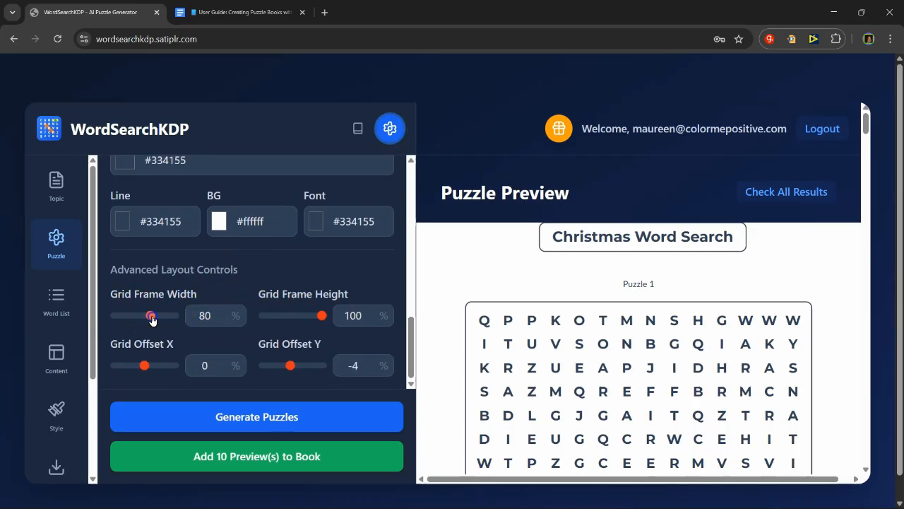
mouse_move(151, 318)
left_mouse_down()
mouse_move(143, 319)
mouse_move(157, 322)
left_mouse_up()
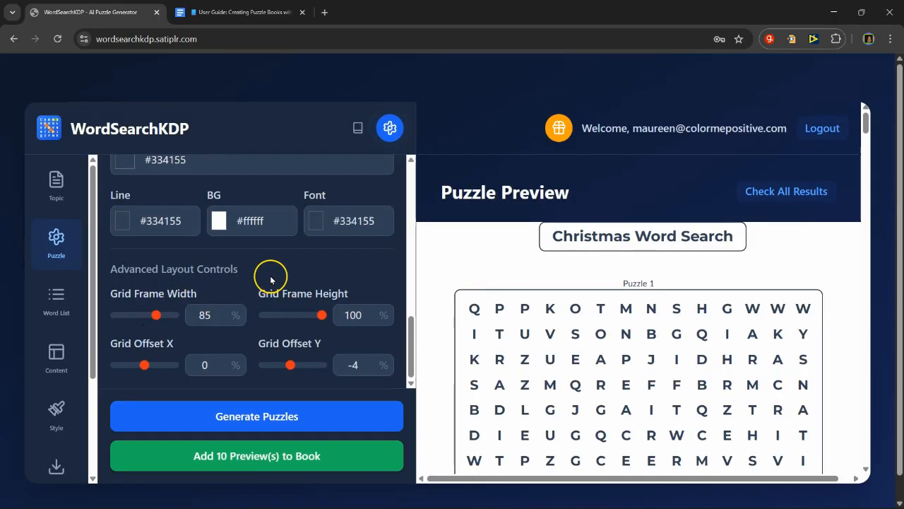
scroll(263, 279, "down", 1)
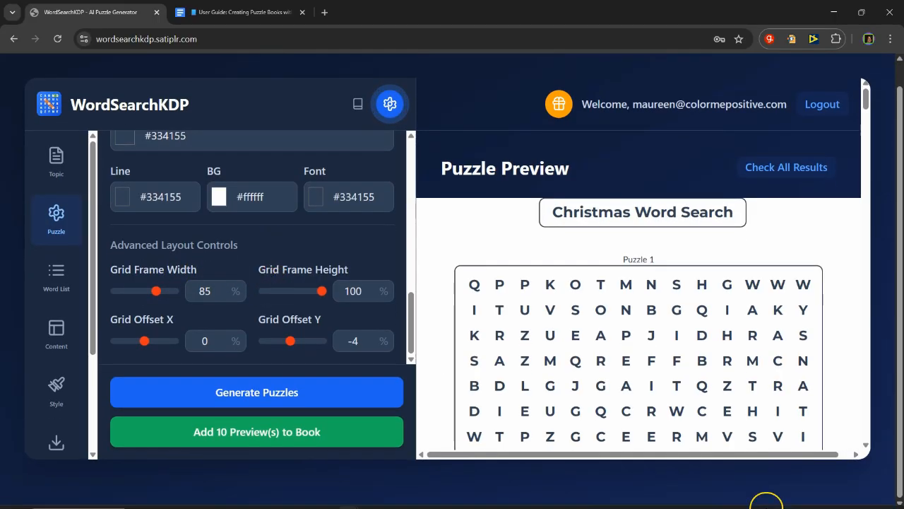
Step: Lower the grid with an offset Y of 4% and the word list with a frame offset Y of 7%
mouse_move(763, 497)
key("ctrl+minus")
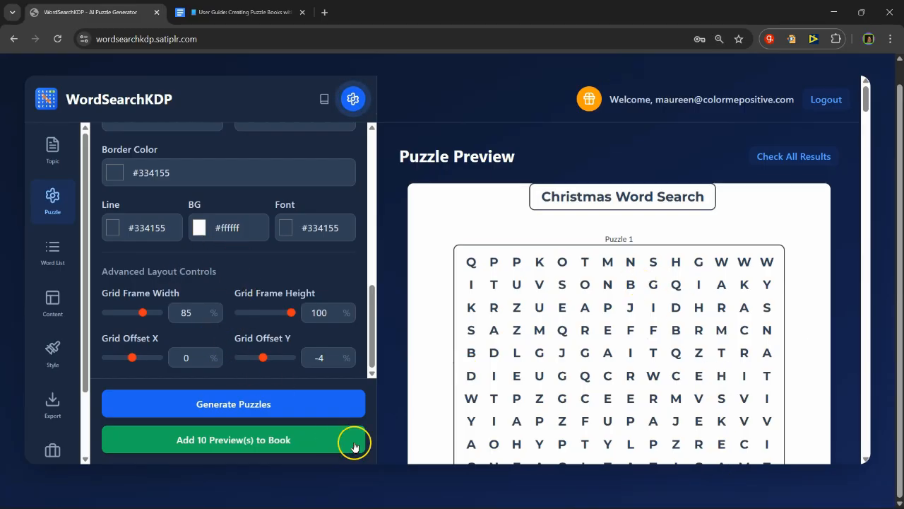
scroll(631, 343, "down", 1)
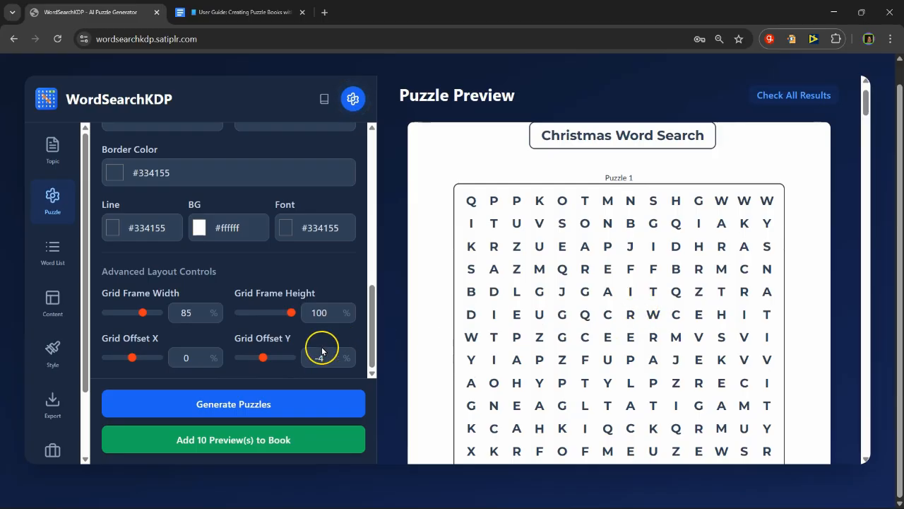
left_click_drag(259, 358, 267, 359)
scroll(604, 366, "down", 4)
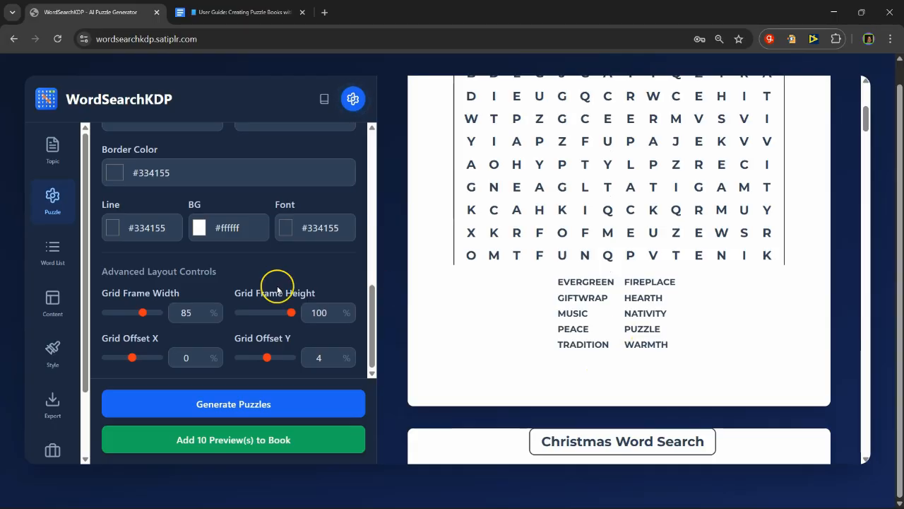
left_click(48, 251)
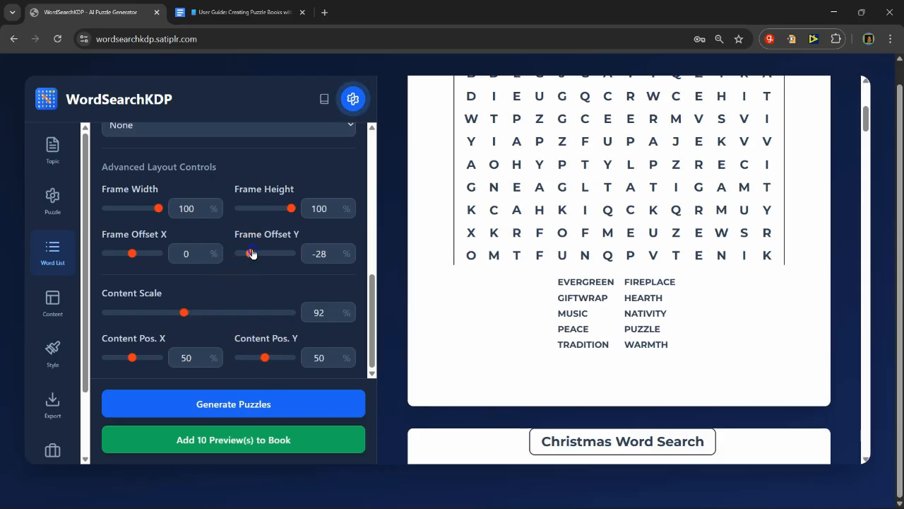
left_click_drag(251, 253, 268, 254)
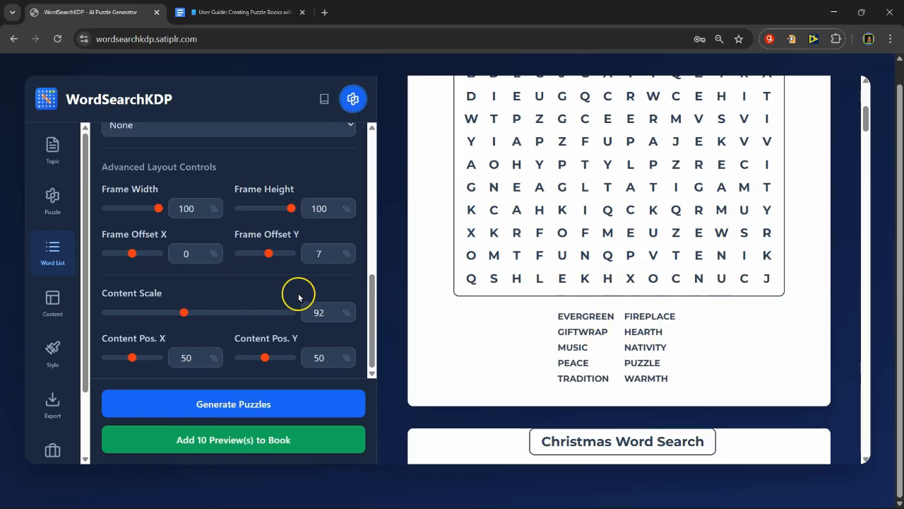
Step: Set the page title's offset Y to 36% and its font size to 28 px in the page content settings
left_click(52, 299)
scroll(255, 290, "up", 5)
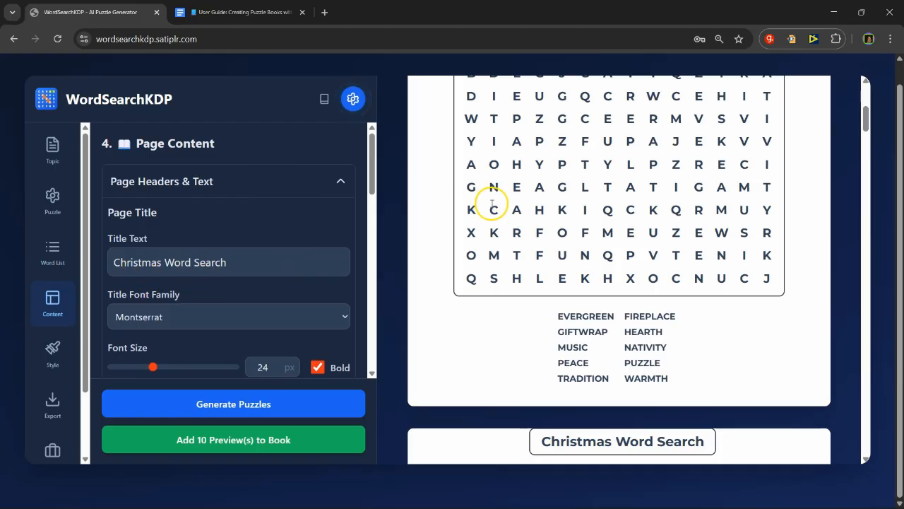
scroll(525, 227, "up", 5)
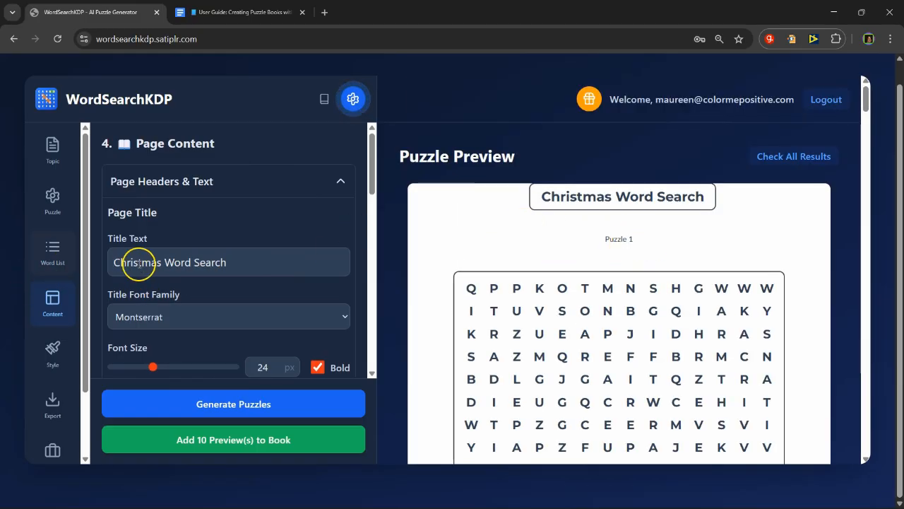
scroll(250, 285, "down", 1)
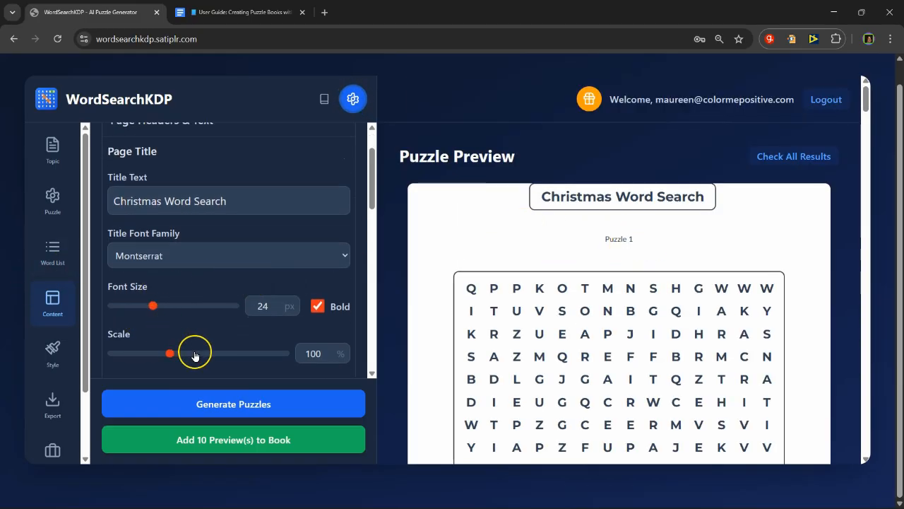
scroll(253, 281, "down", 2)
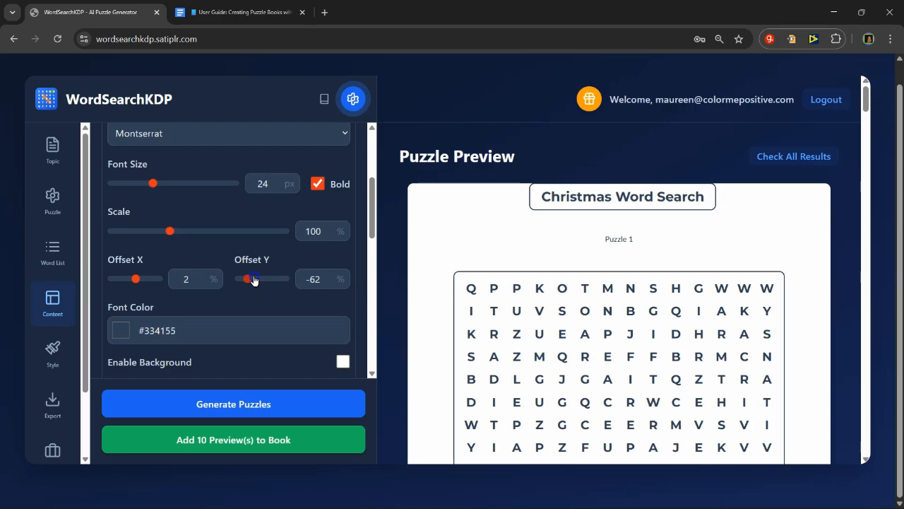
left_click_drag(254, 280, 271, 279)
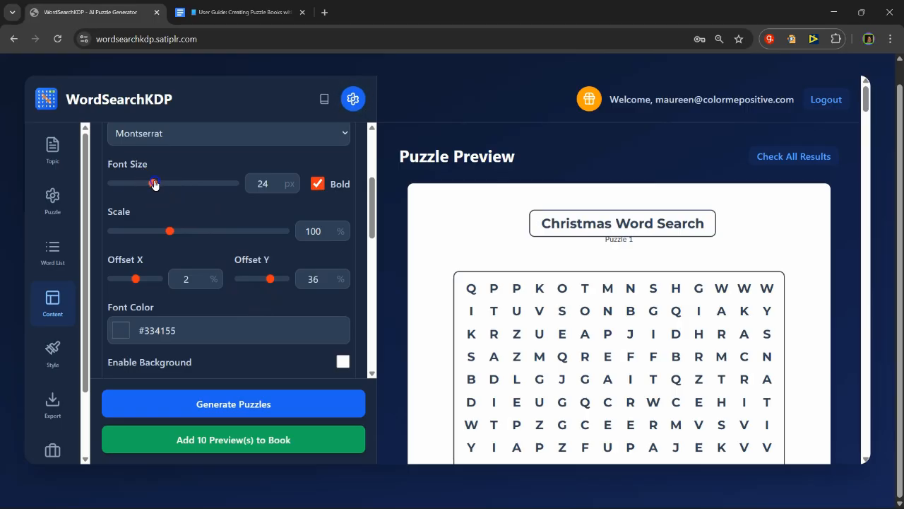
left_click_drag(154, 184, 167, 184)
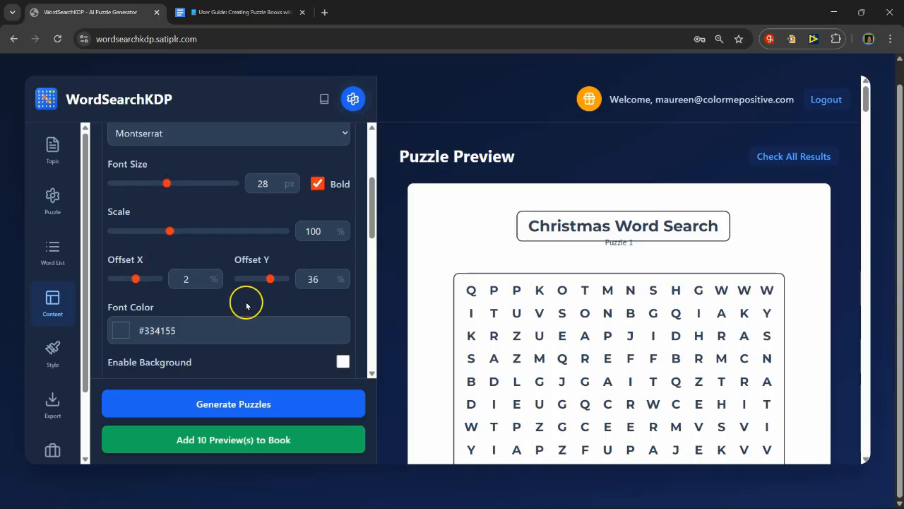
Step: Set the puzzle number description to offset Y 66%, font size 22 px and bold, and check the page preview
scroll(307, 259, "down", 3)
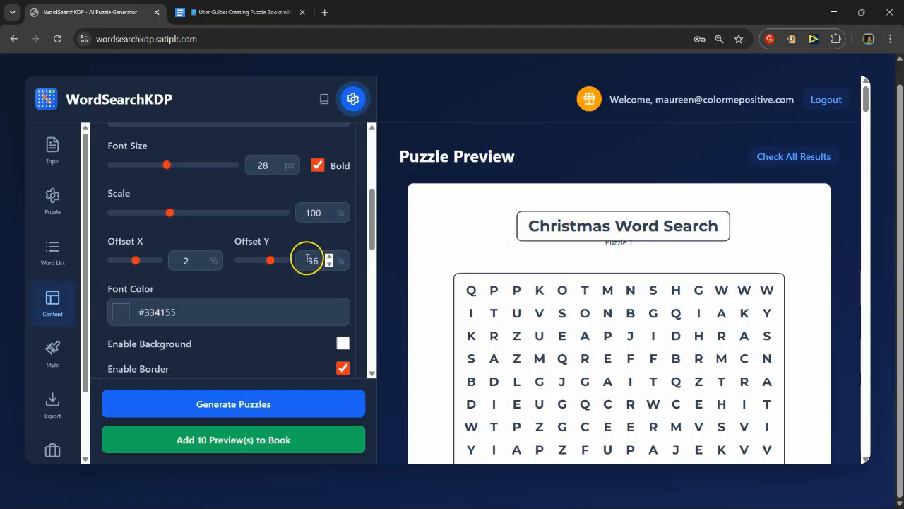
scroll(279, 296, "down", 1)
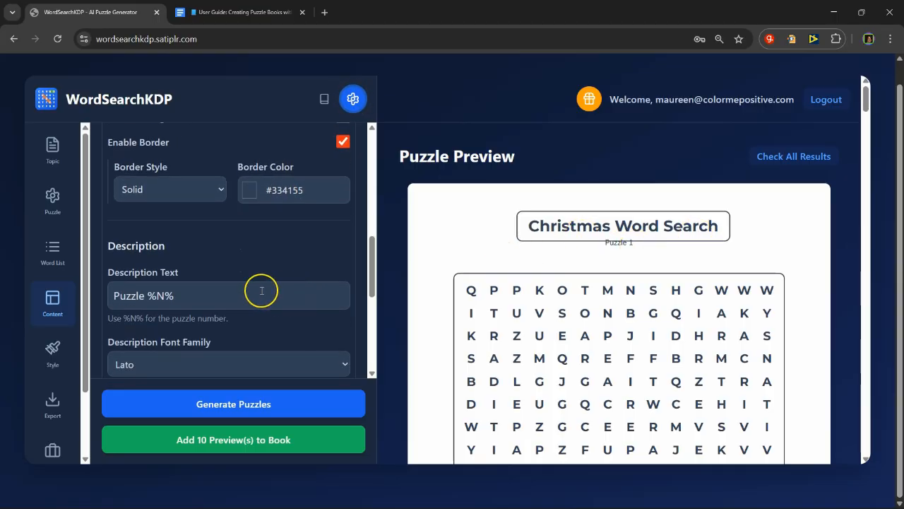
scroll(262, 291, "down", 2)
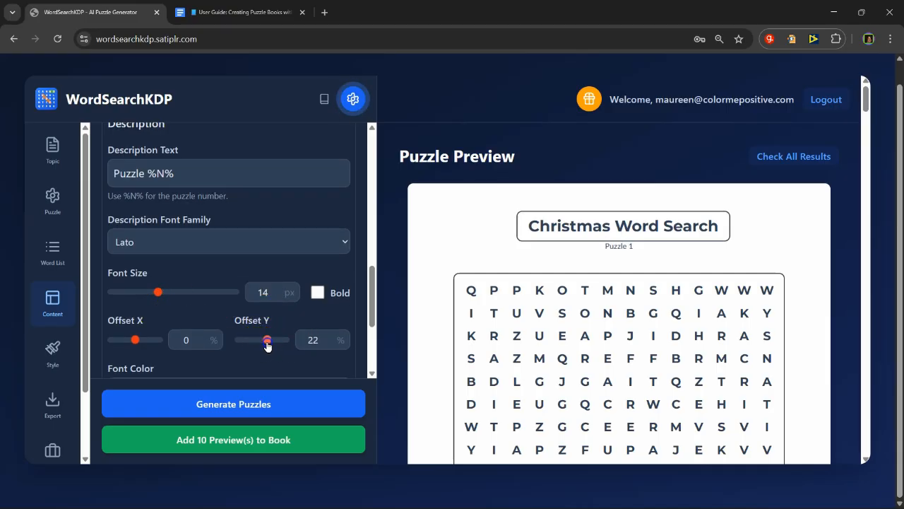
left_click_drag(274, 344, 277, 340)
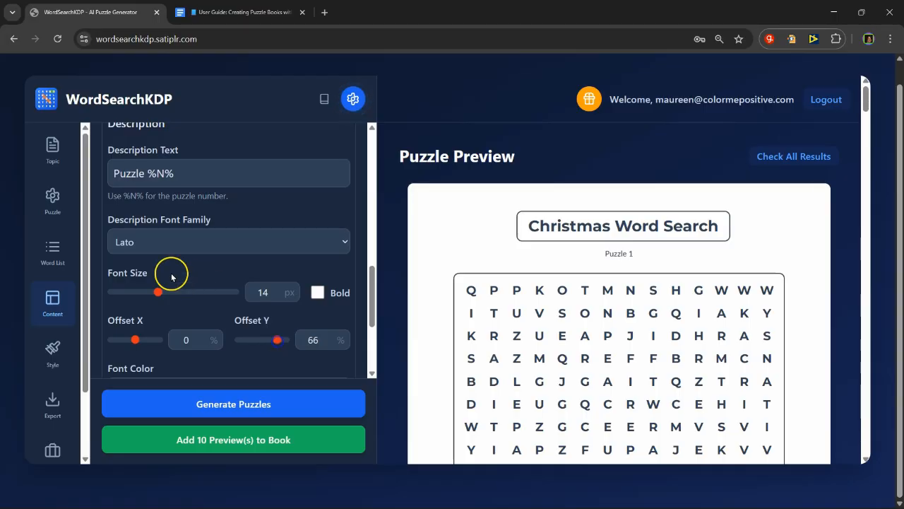
left_click_drag(158, 292, 219, 293)
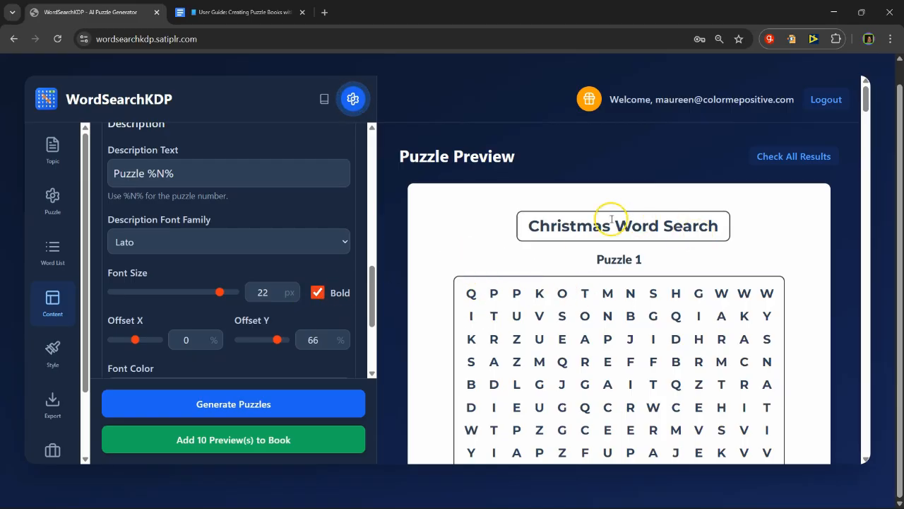
scroll(598, 302, "down", 3)
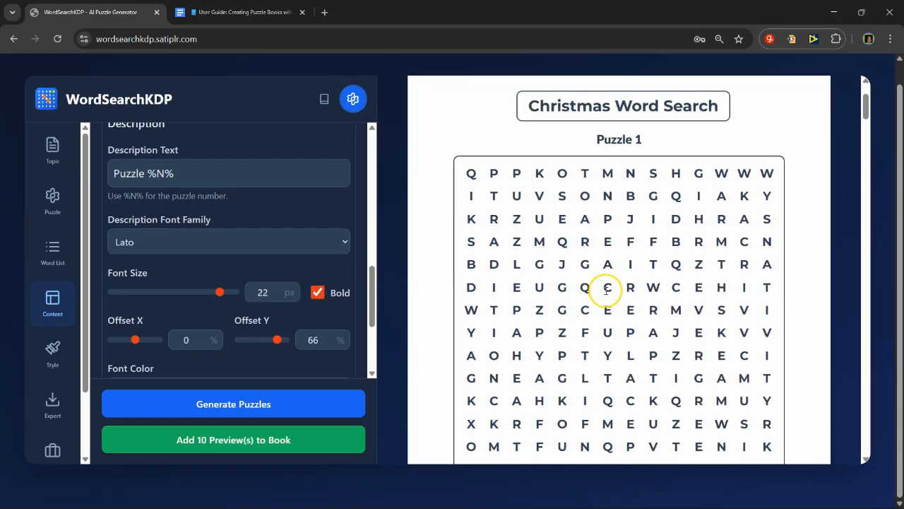
scroll(631, 254, "down", 1)
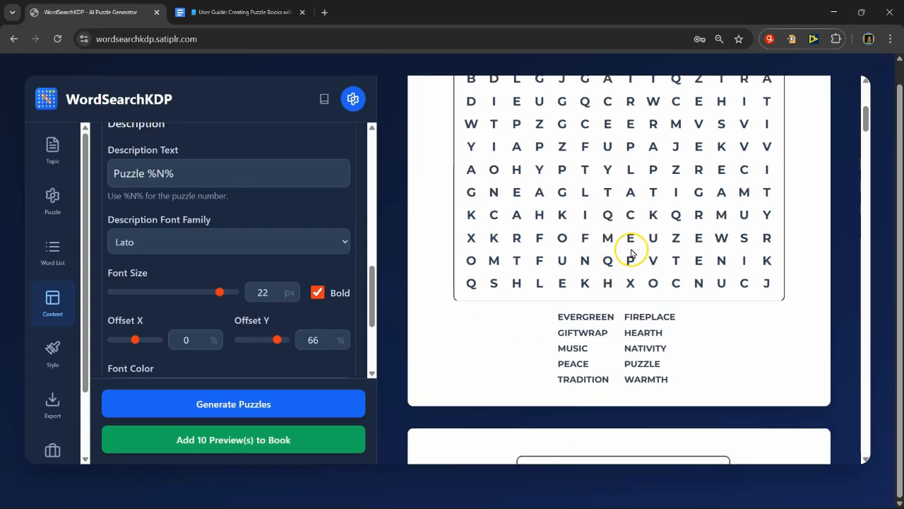
scroll(633, 249, "up", 1)
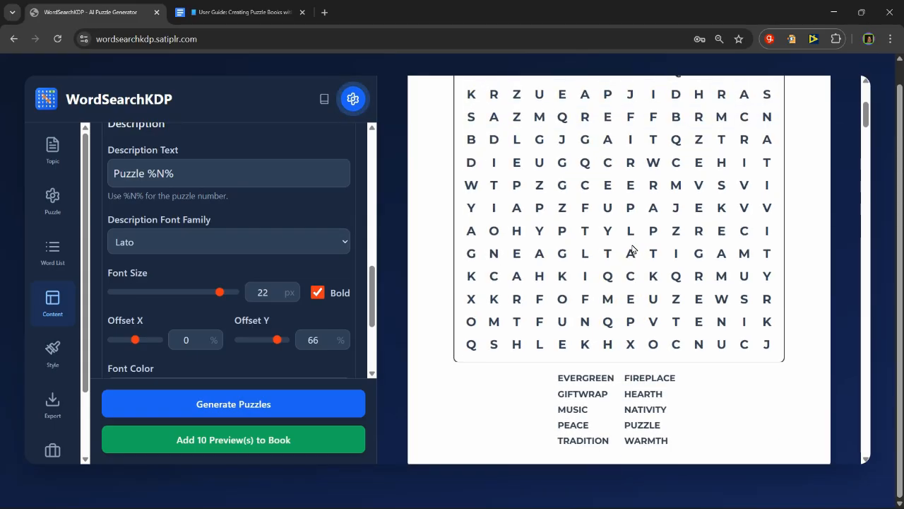
scroll(633, 249, "up", 1)
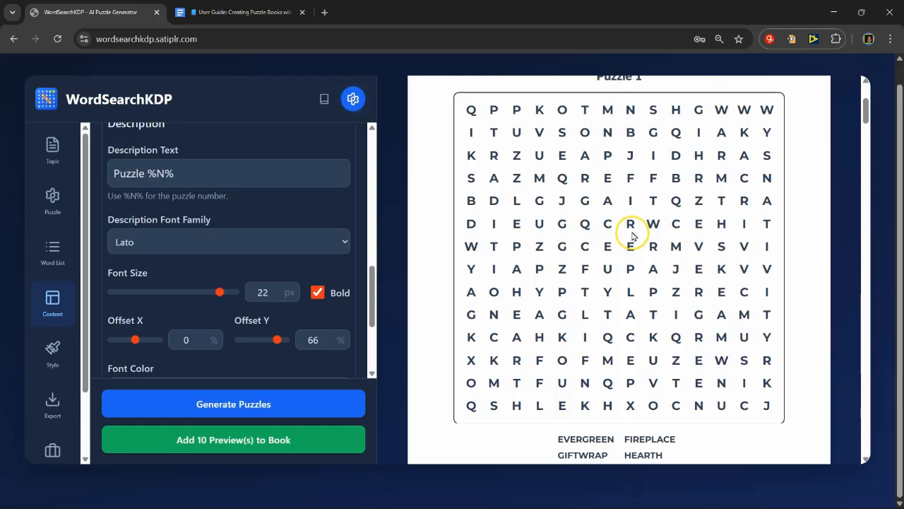
left_click(54, 203)
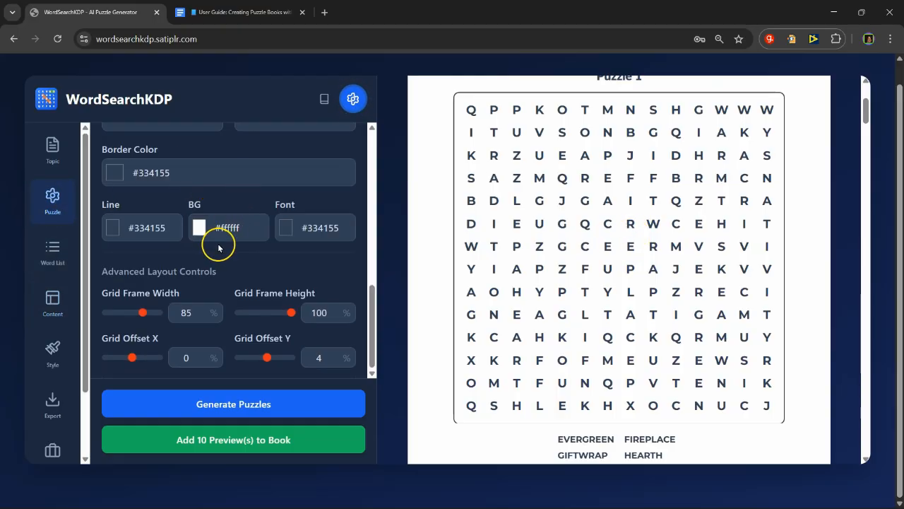
scroll(235, 285, "up", 4)
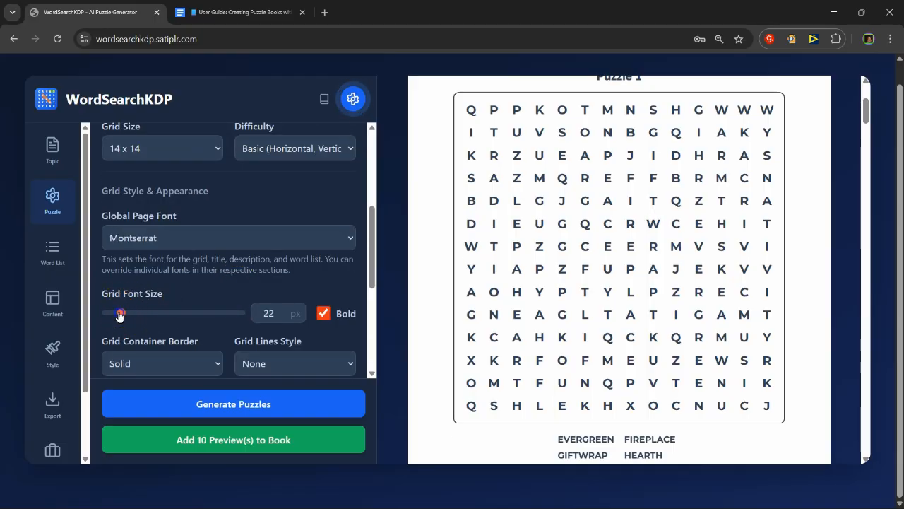
mouse_move(120, 316)
left_mouse_down()
mouse_move(130, 316)
mouse_move(122, 315)
left_mouse_up()
Step: Set the word list's font size to 20 px and lower it with a frame offset Y of 12%
scroll(660, 262, "down", 3)
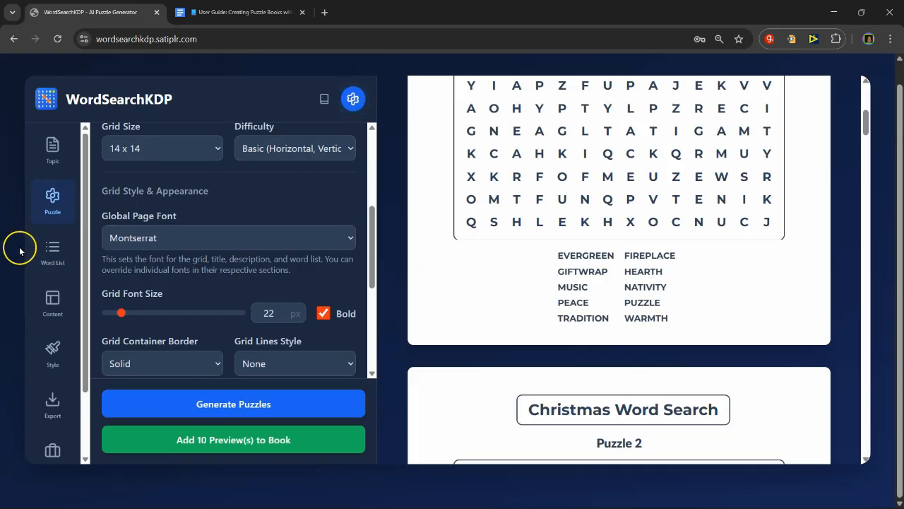
left_click(53, 249)
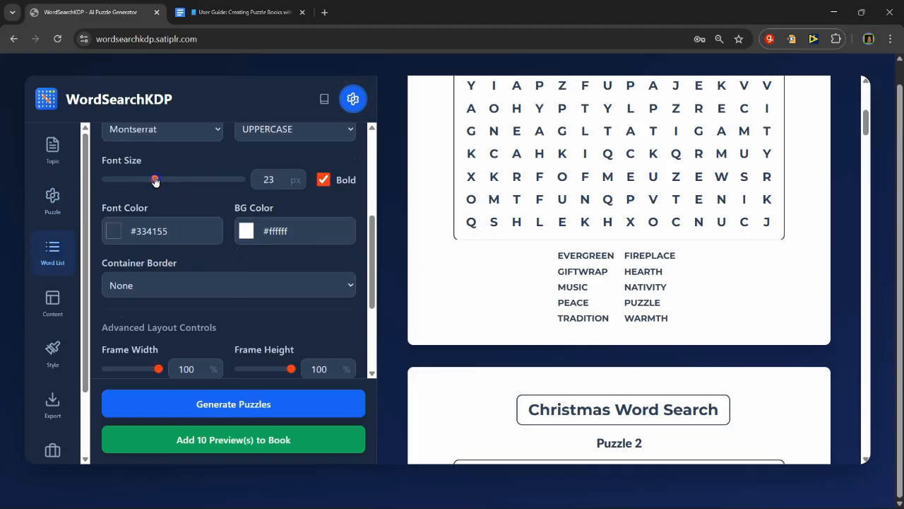
left_click_drag(155, 182, 147, 182)
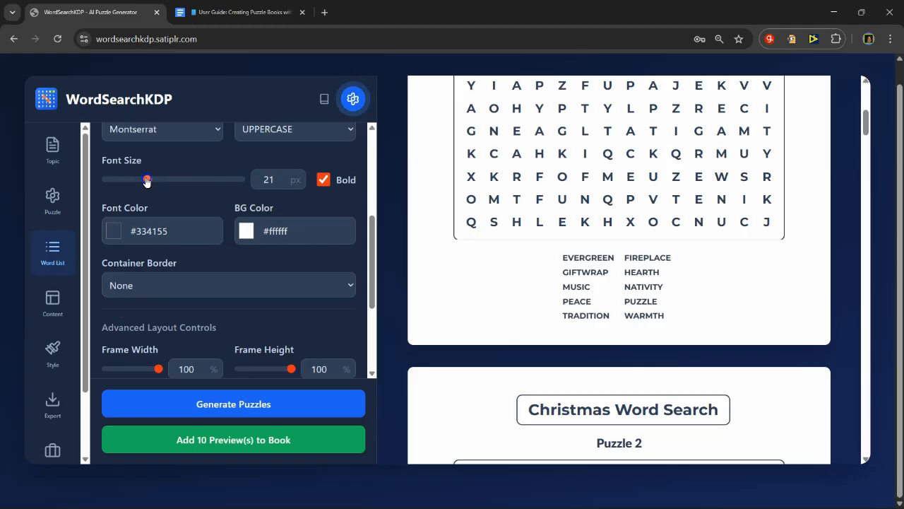
left_click_drag(147, 182, 143, 182)
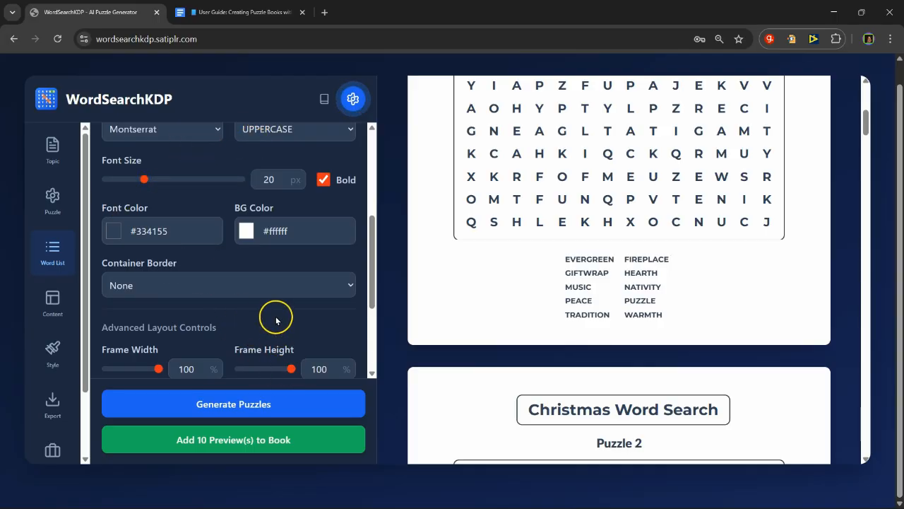
scroll(275, 320, "down", 3)
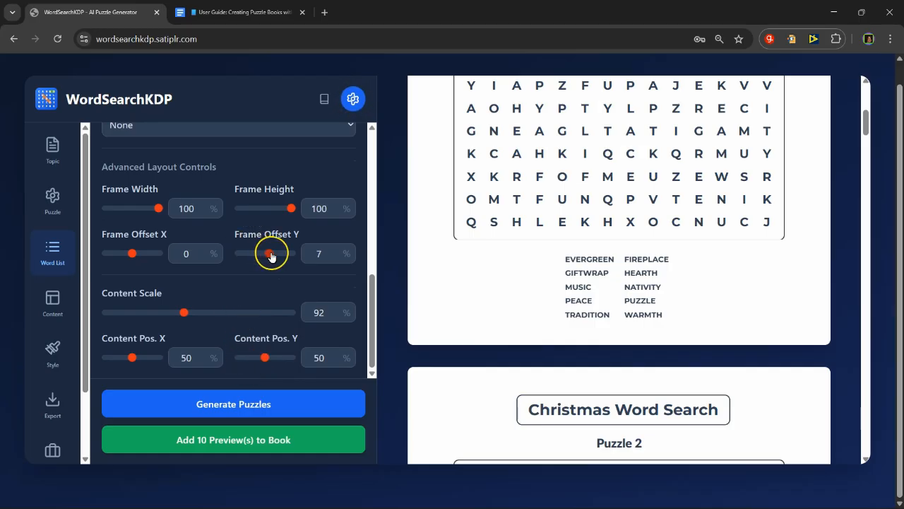
mouse_move(267, 256)
left_mouse_down()
mouse_move(282, 256)
mouse_move(266, 262)
left_mouse_up()
left_click_drag(266, 262, 273, 260)
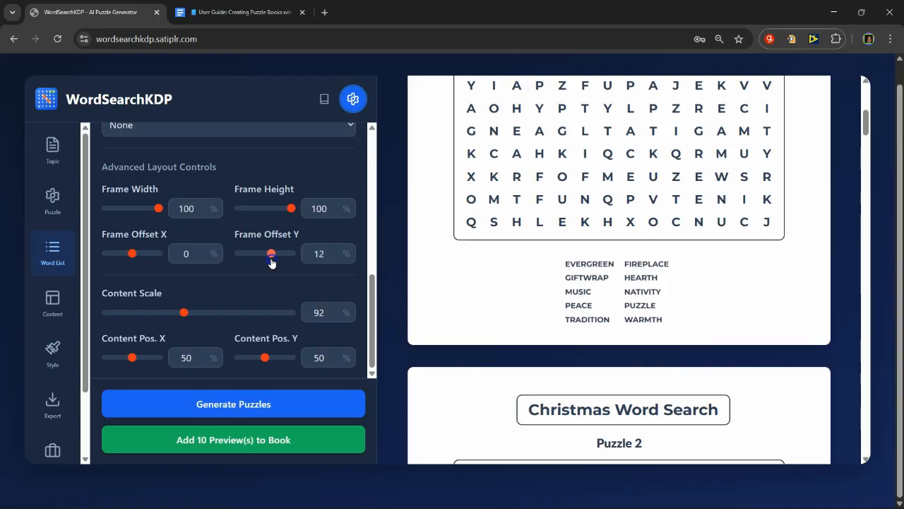
Step: Check the grid and word list layout across the preview pages up to puzzle 10 and regenerate the puzzles
scroll(658, 320, "down", 9)
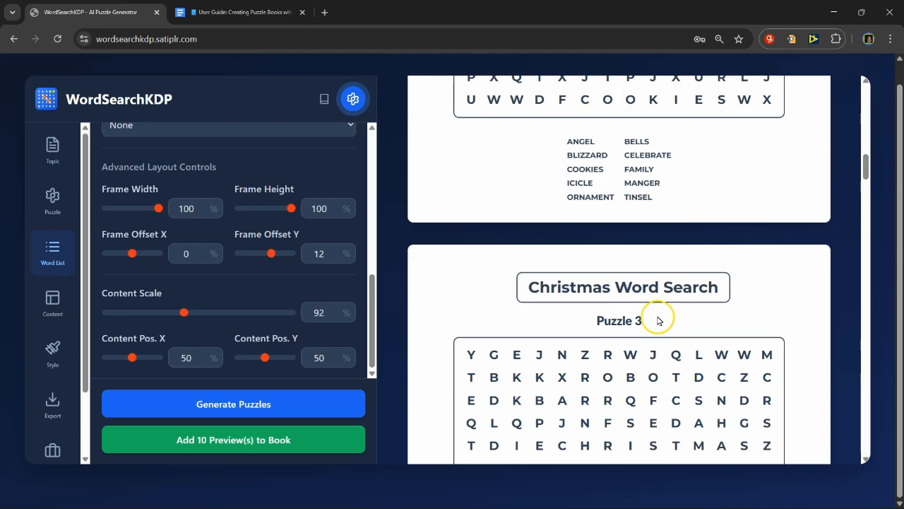
scroll(612, 400, "down", 6)
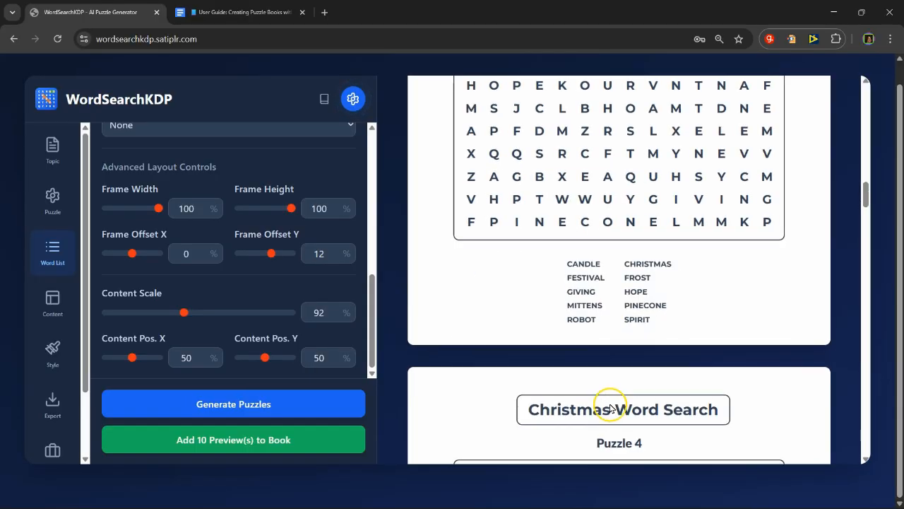
scroll(612, 408, "down", 4)
scroll(631, 410, "down", 13)
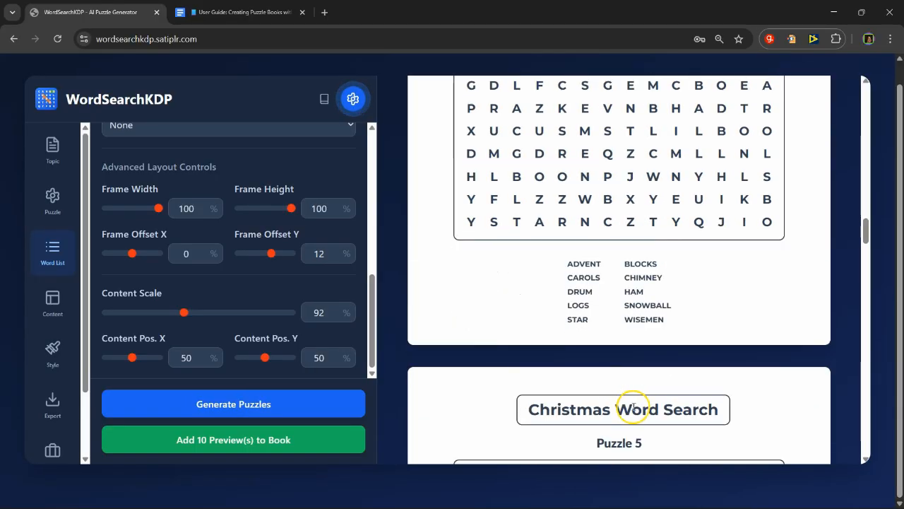
scroll(672, 371, "down", 3)
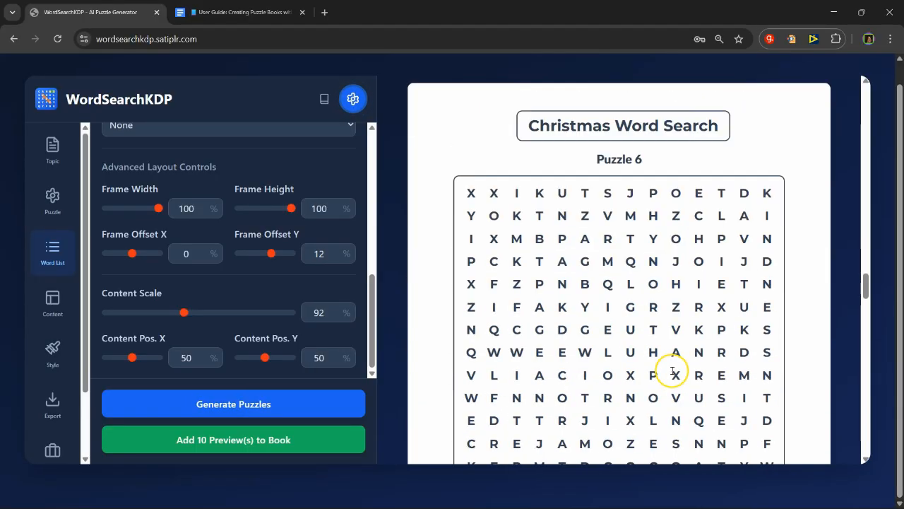
scroll(672, 370, "down", 4)
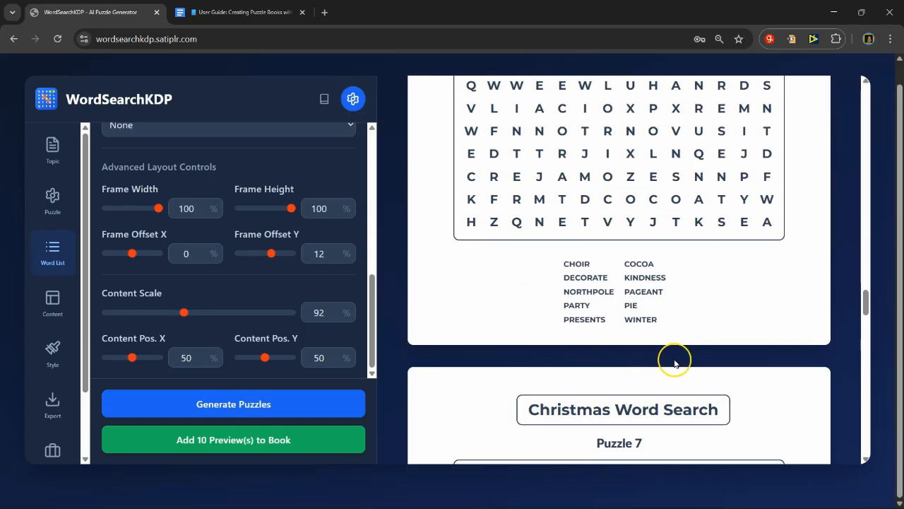
scroll(672, 369, "down", 9)
scroll(680, 323, "down", 18)
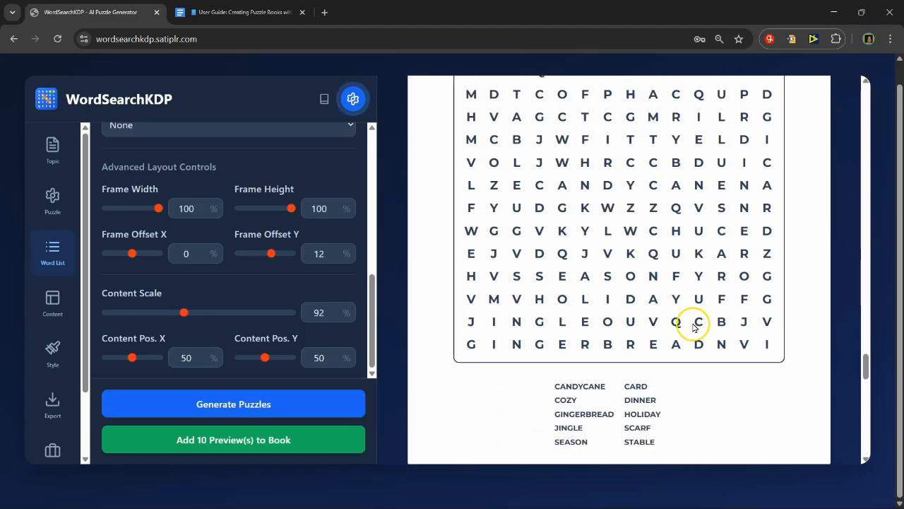
scroll(680, 365, "down", 5)
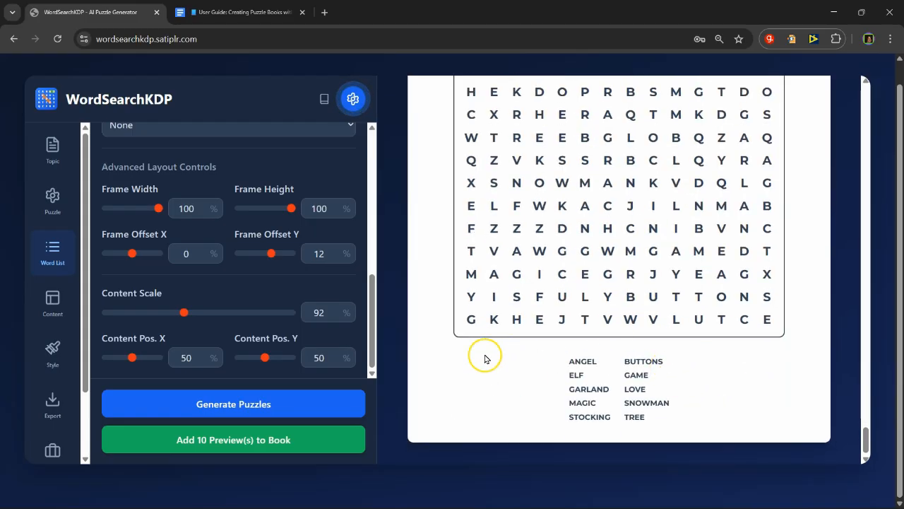
scroll(613, 296, "up", 4)
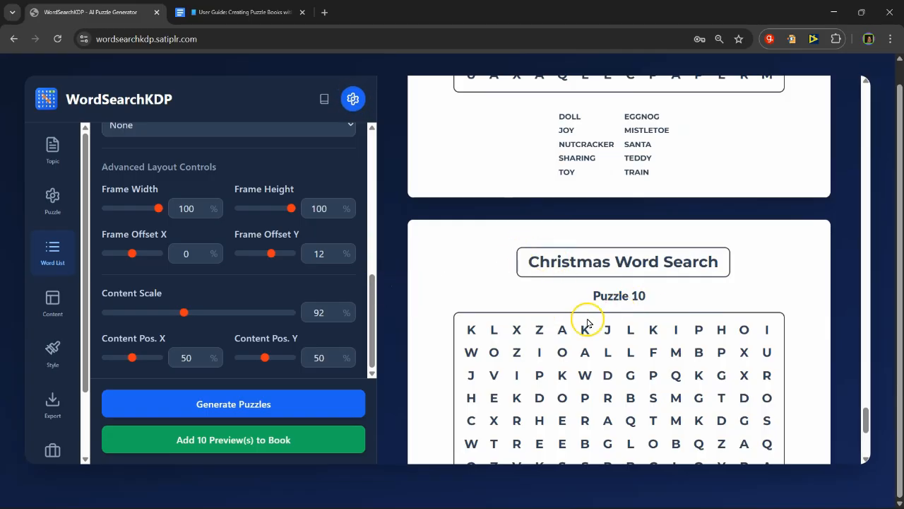
scroll(586, 317, "up", 8)
scroll(551, 325, "up", 6)
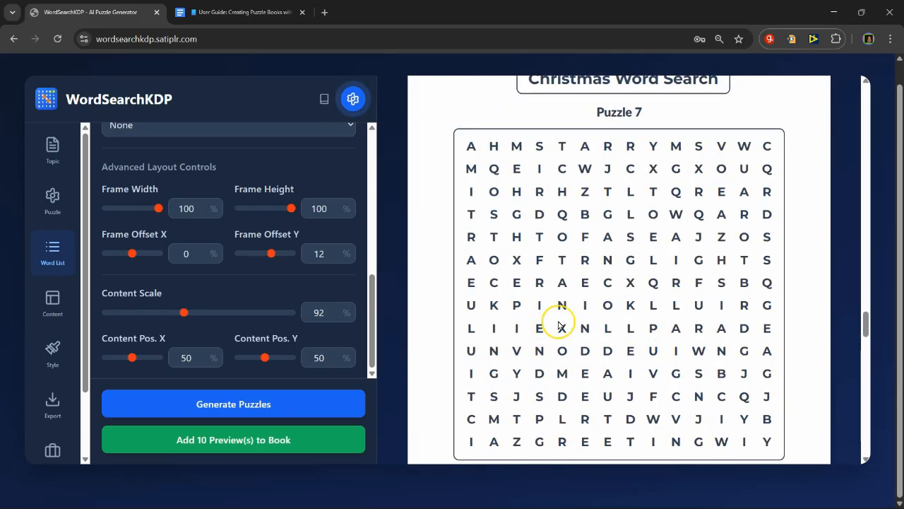
left_click(198, 399)
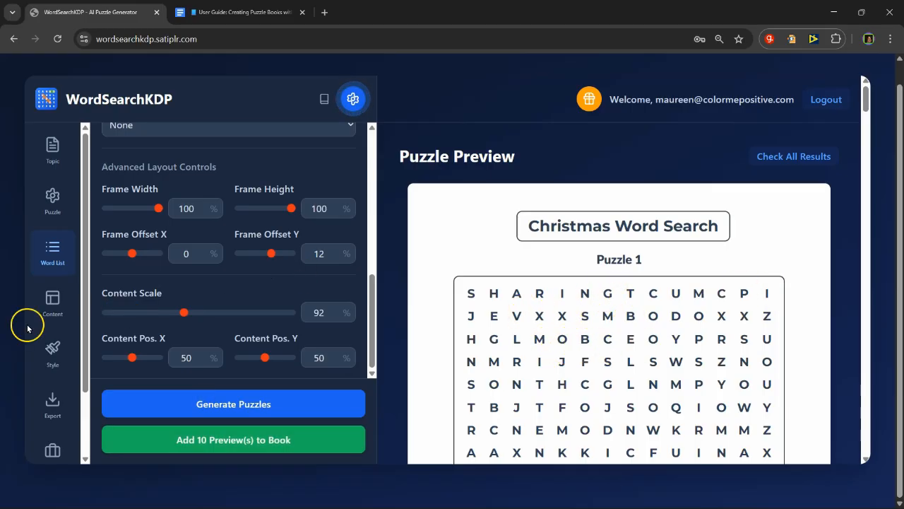
Step: Try a solid page background of #ee4444 in the page style settings and restore it to white, #ffffff
scroll(57, 276, "down", 2)
left_click(55, 276)
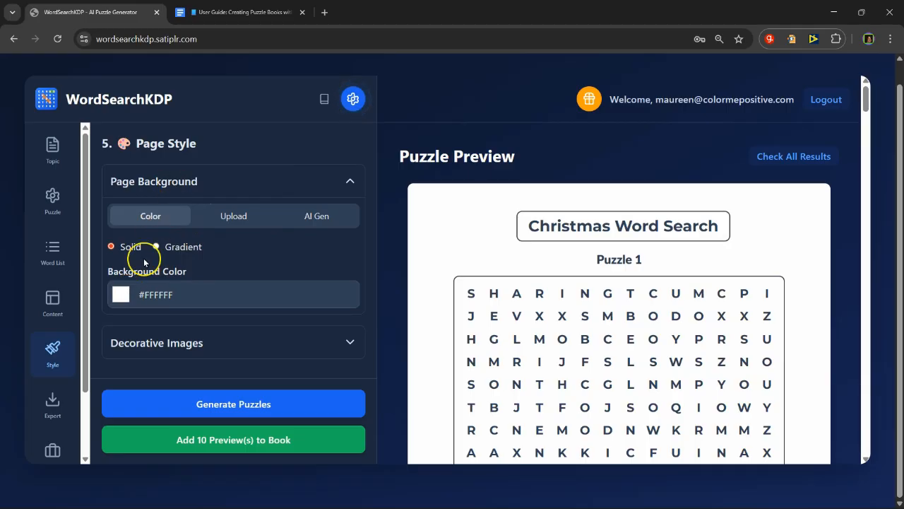
left_click(121, 295)
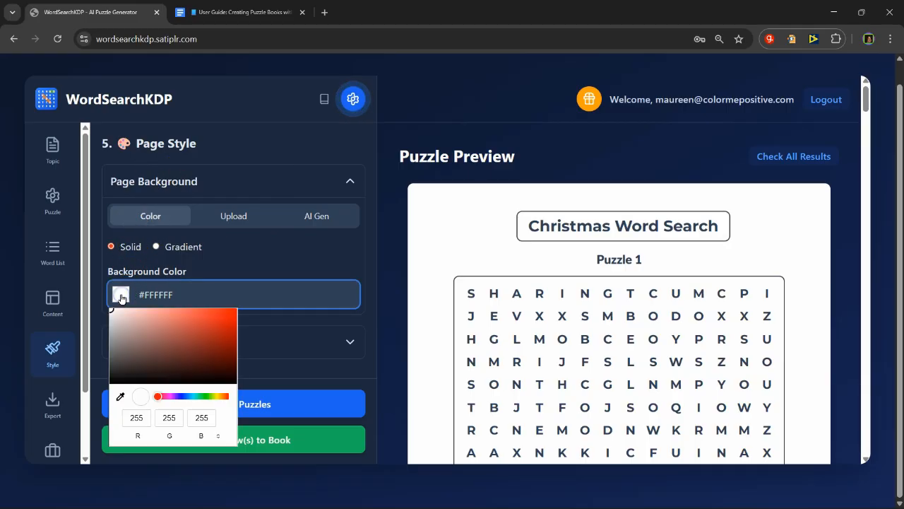
left_click(200, 315)
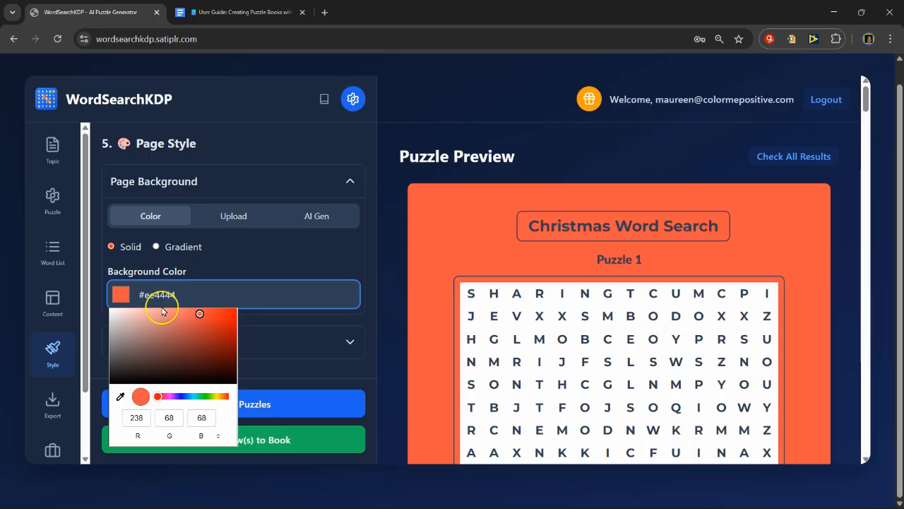
left_click(117, 294)
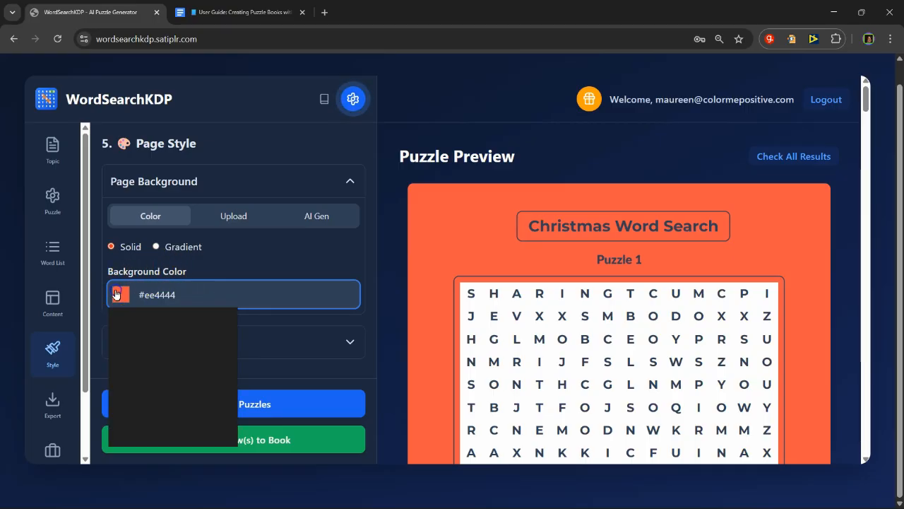
left_click_drag(126, 316, 112, 309)
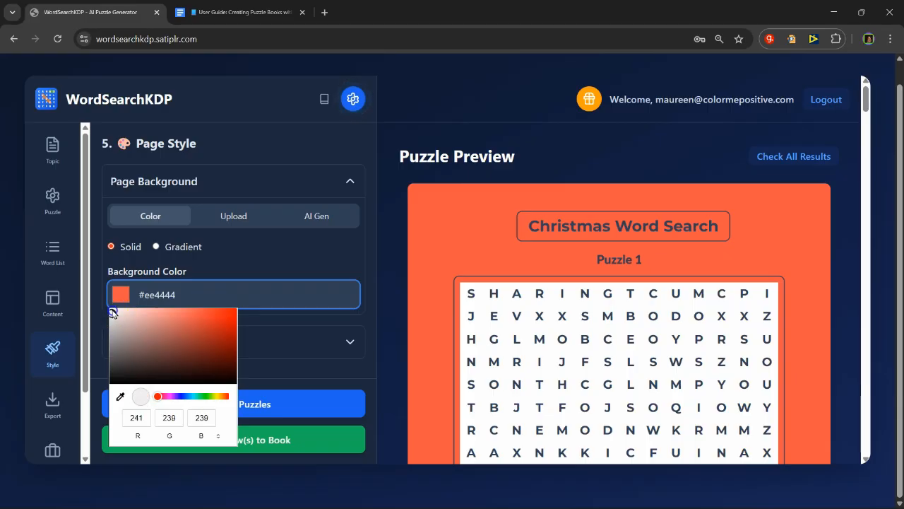
left_click(279, 266)
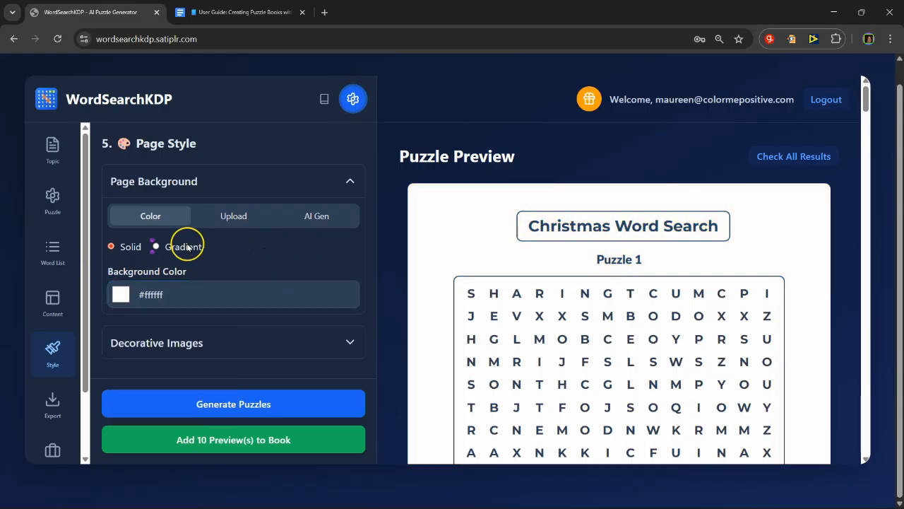
left_click(251, 216)
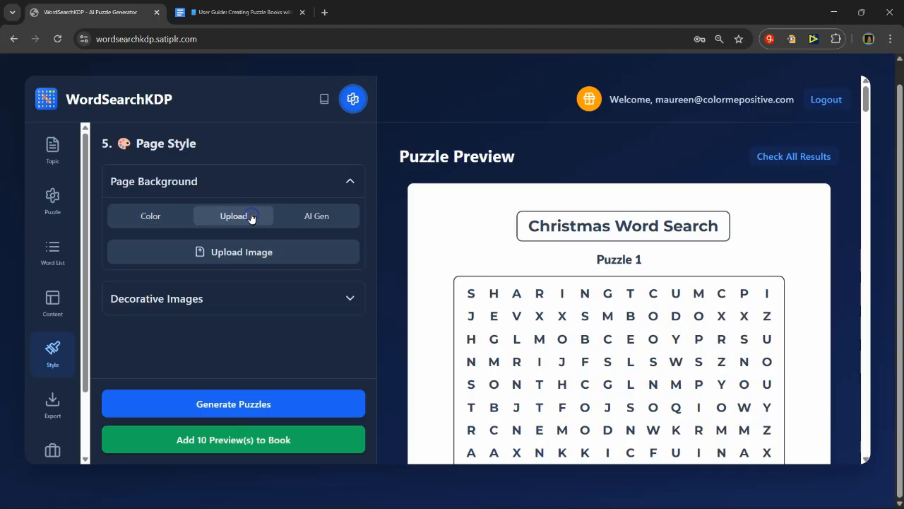
left_click(273, 248)
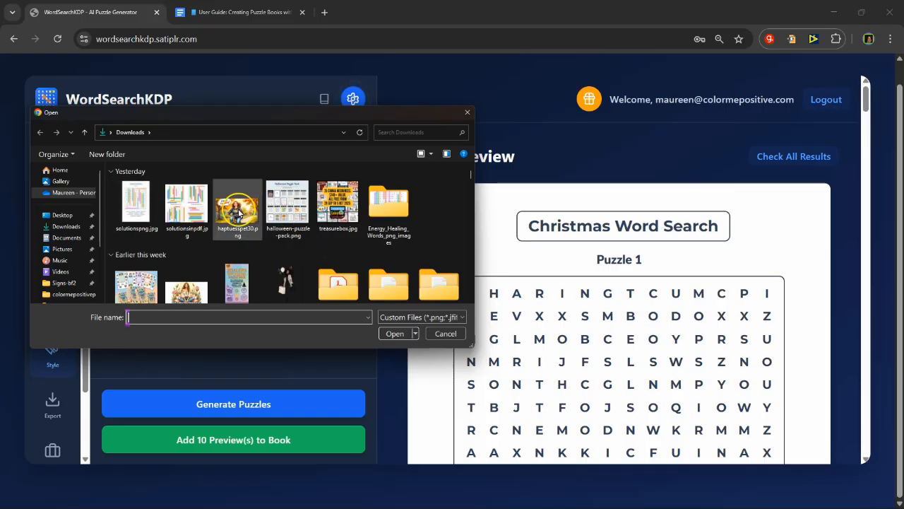
scroll(71, 219, "down", 3)
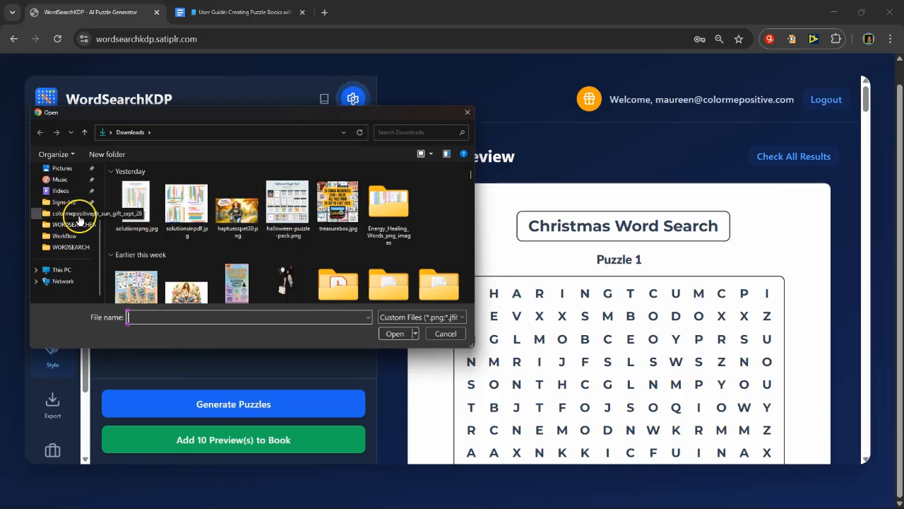
left_click(70, 247)
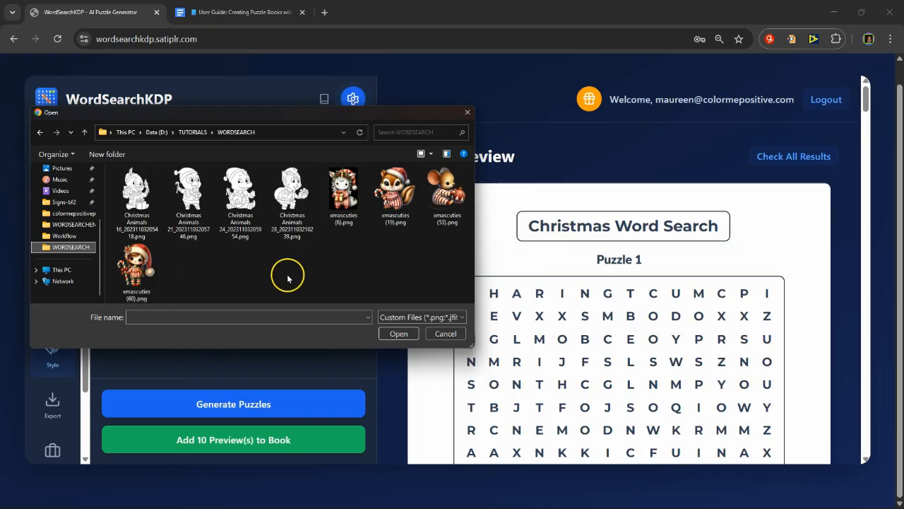
left_click(444, 334)
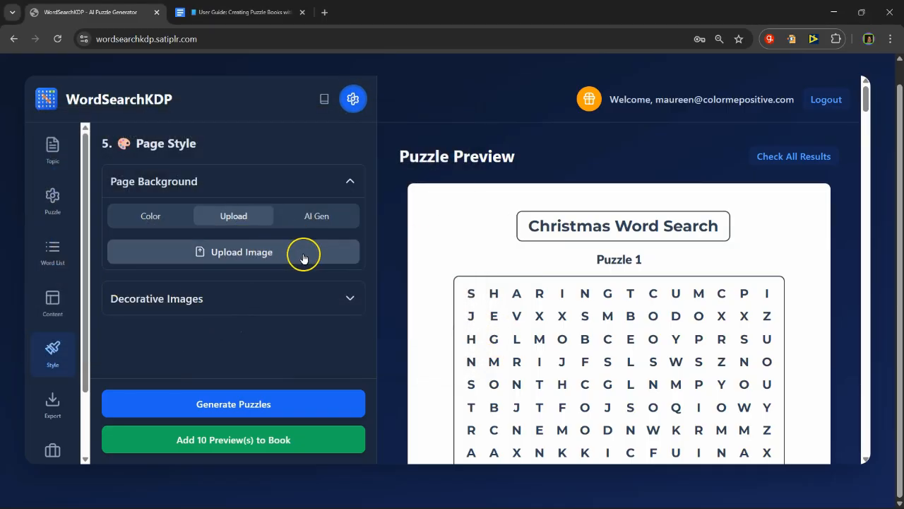
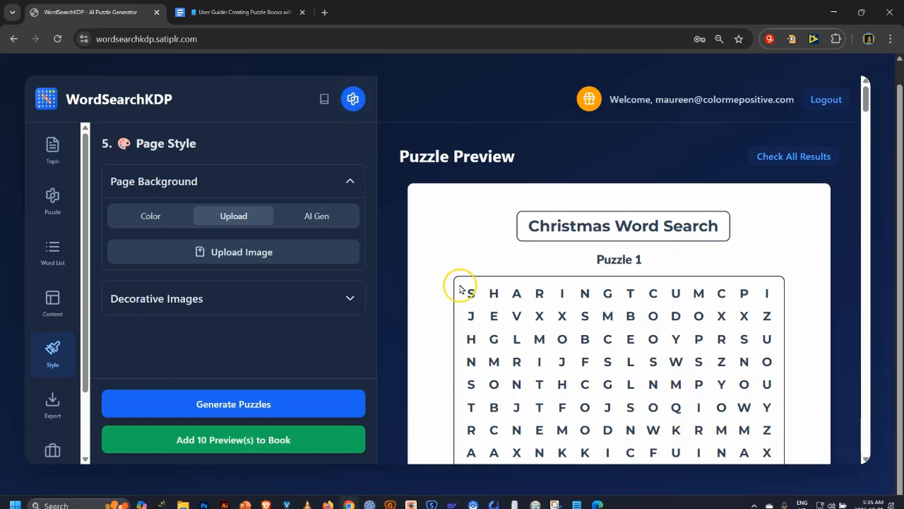
Step: Open the decorative images settings and enable the first image slot, Img 1
left_click(342, 302)
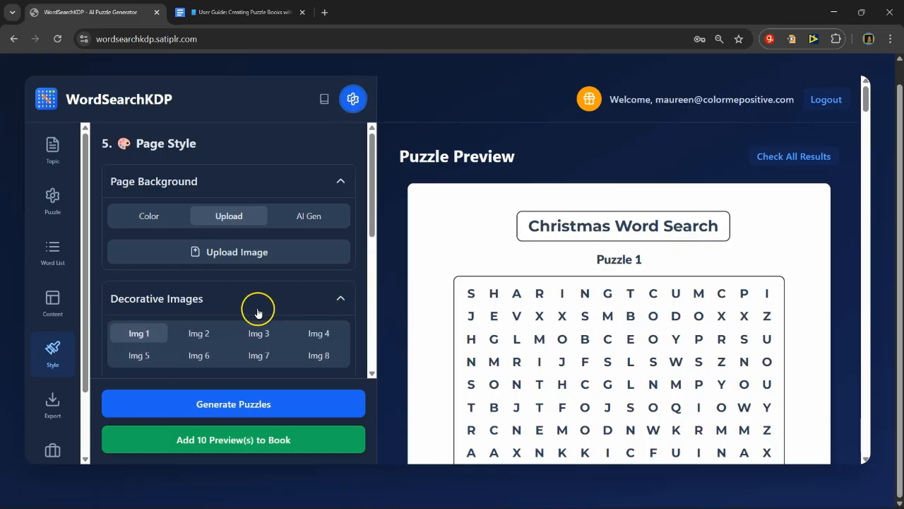
scroll(124, 213, "down", 2)
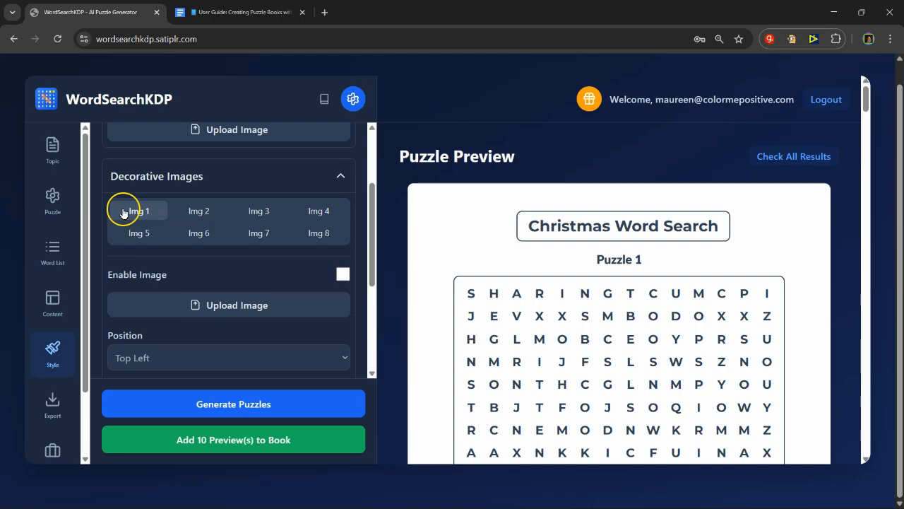
left_click(123, 213)
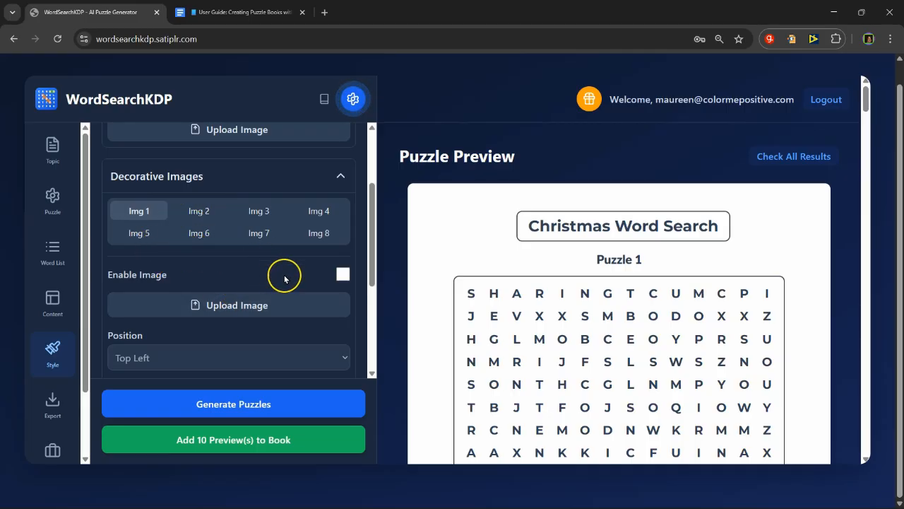
left_click(342, 275)
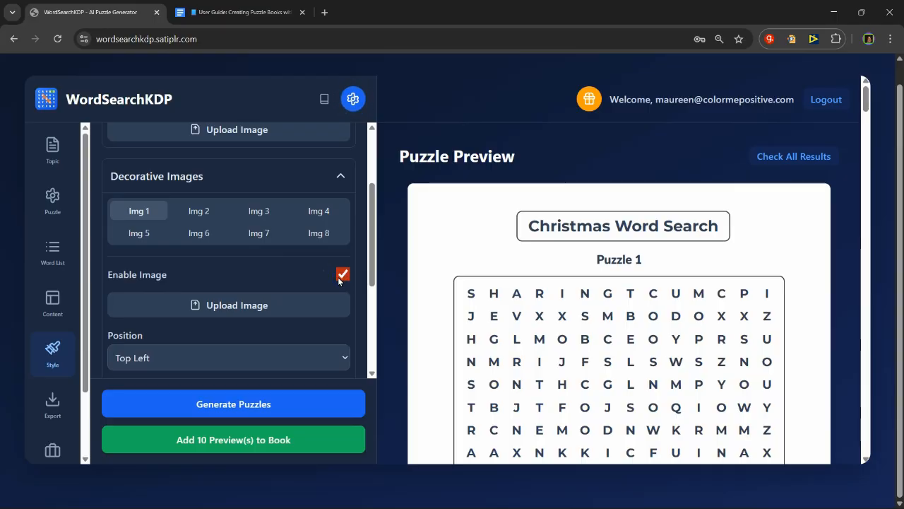
Step: Upload Christmas Animals 16_20231103205418.png from the WORDSEARCH folder as the first decorative image
scroll(253, 250, "down", 1)
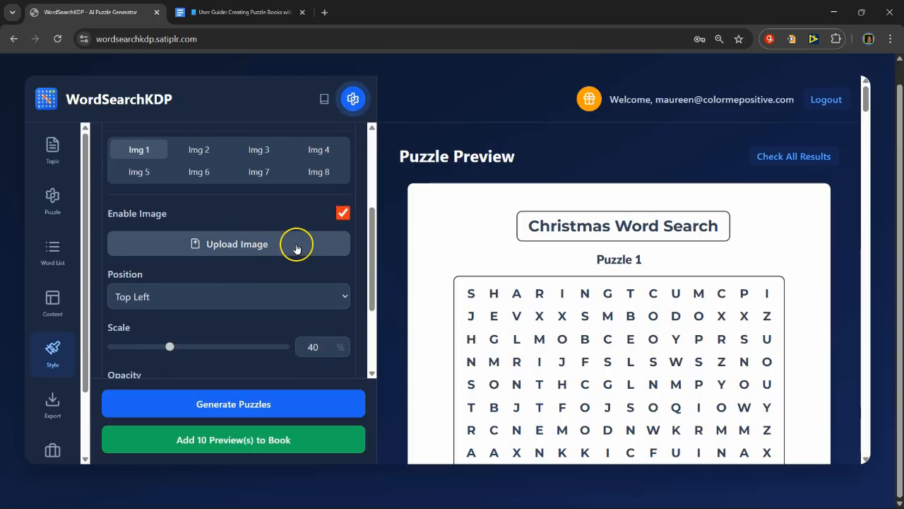
left_click(178, 296)
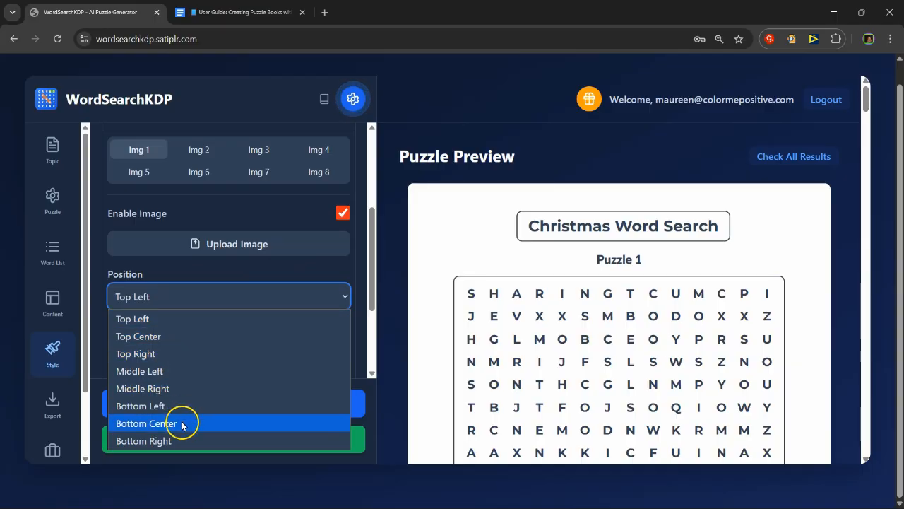
left_click(204, 253)
left_click(205, 252)
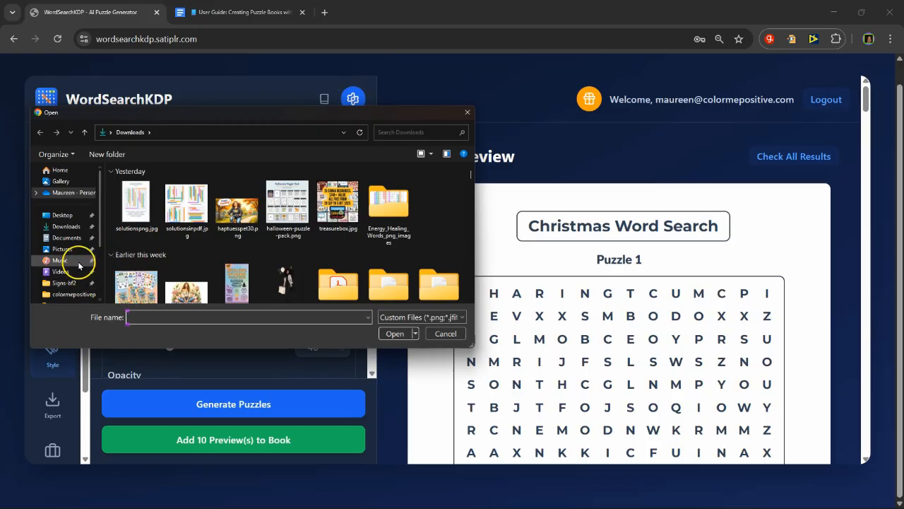
scroll(74, 261, "down", 2)
left_click(69, 258)
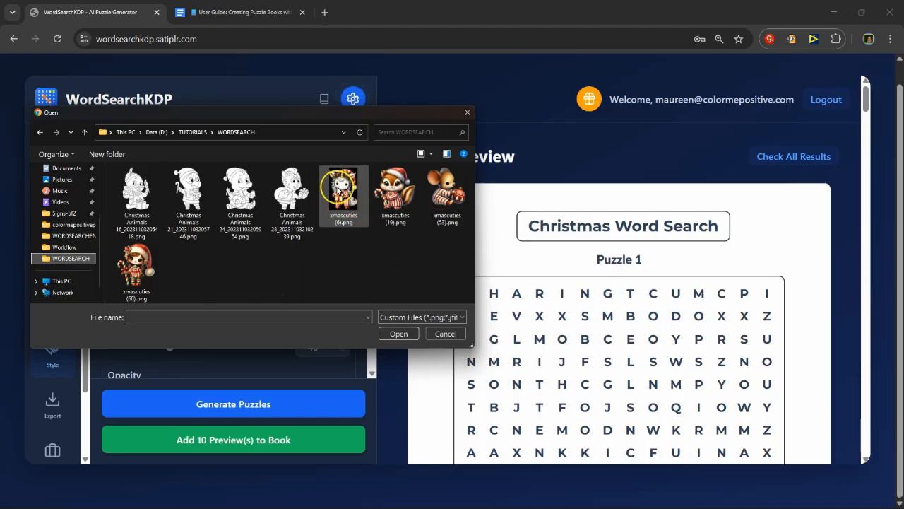
left_click(141, 196)
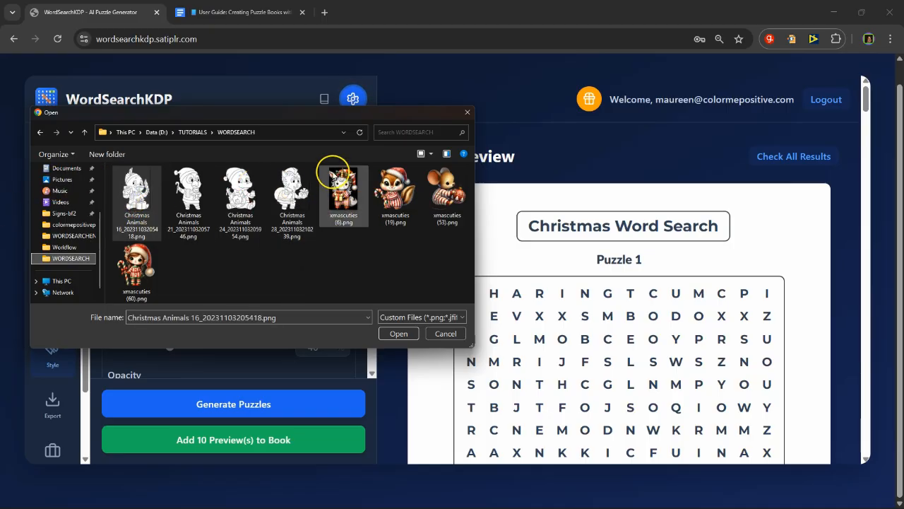
left_click(140, 193)
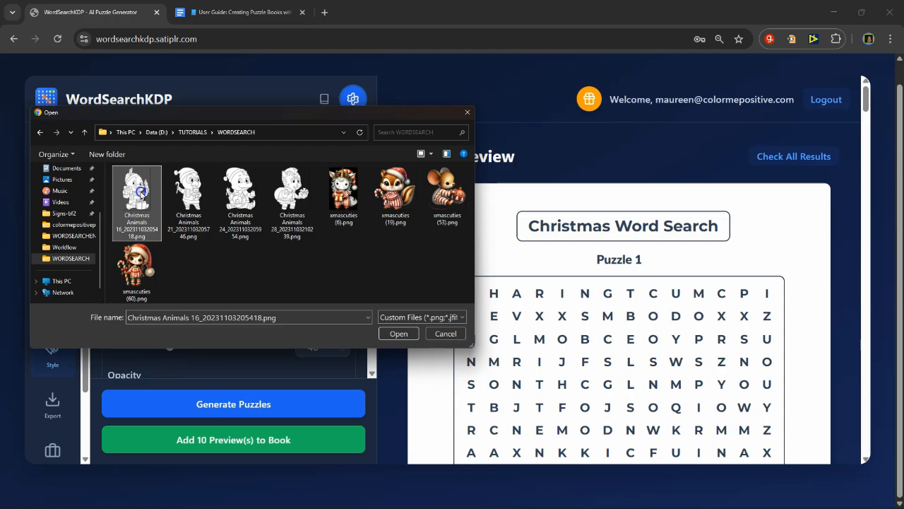
double_click(141, 193)
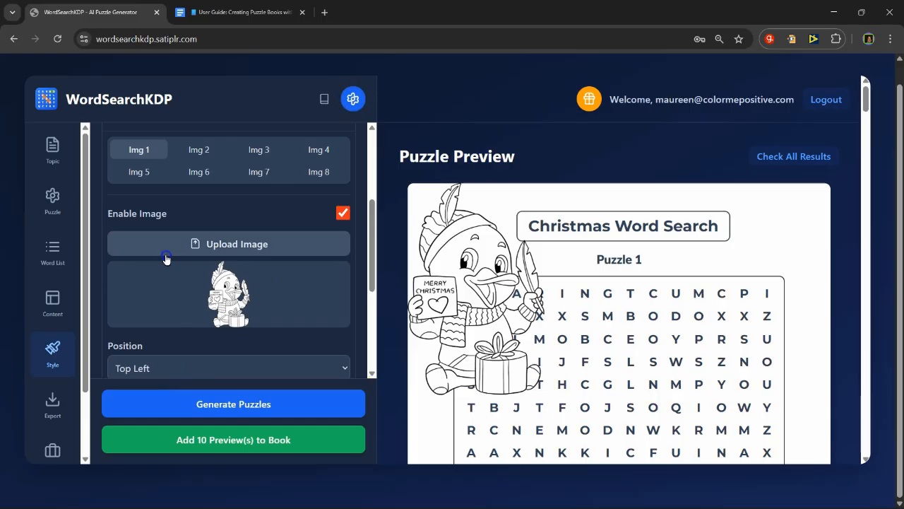
Step: Scale the decorative image to 19% and shift it horizontally with an offset X of 80%
scroll(224, 256, "down", 3)
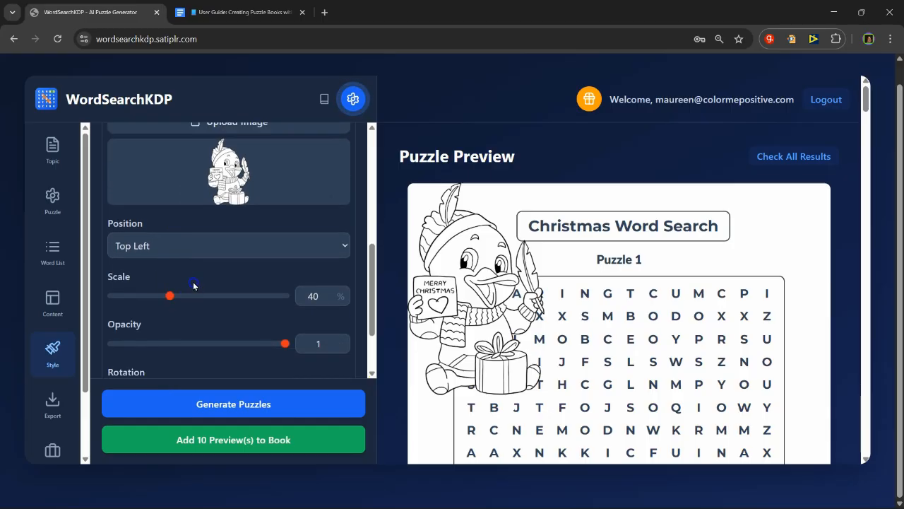
left_click_drag(169, 298, 128, 295)
scroll(171, 307, "down", 2)
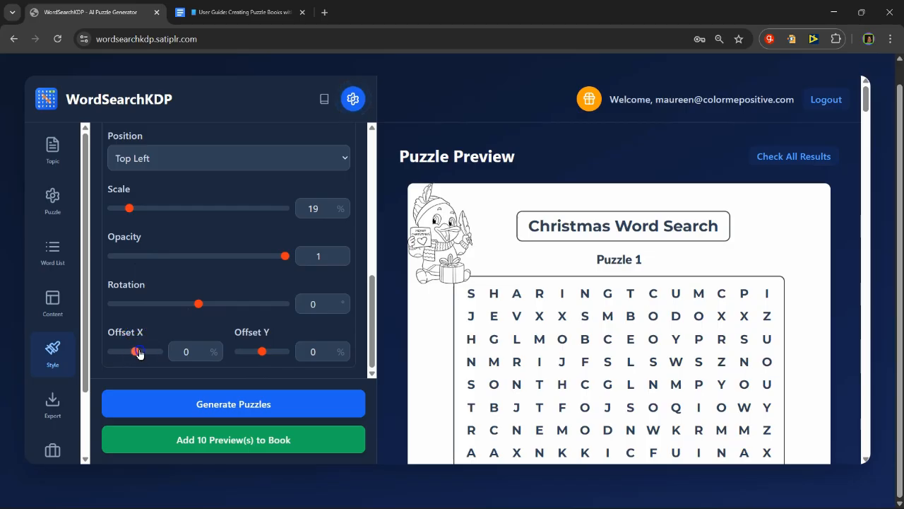
left_click_drag(138, 353, 152, 351)
left_click(203, 351)
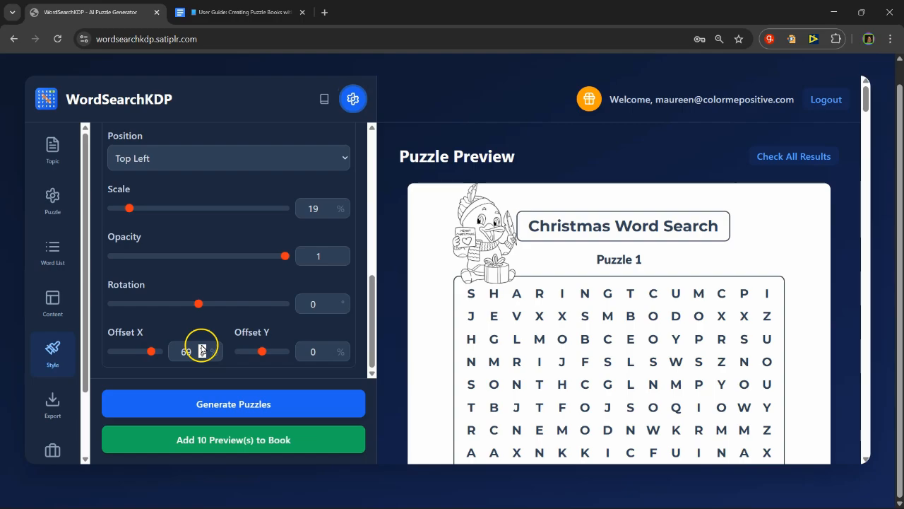
left_click(202, 348)
left_click(202, 347)
left_click(202, 348)
left_click(202, 348)
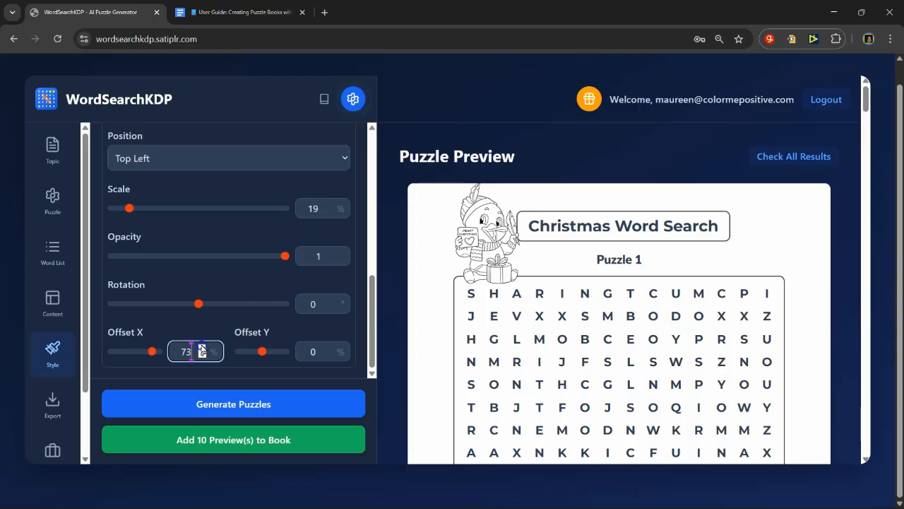
left_click(202, 347)
left_click(202, 347)
left_click(202, 348)
left_click(202, 347)
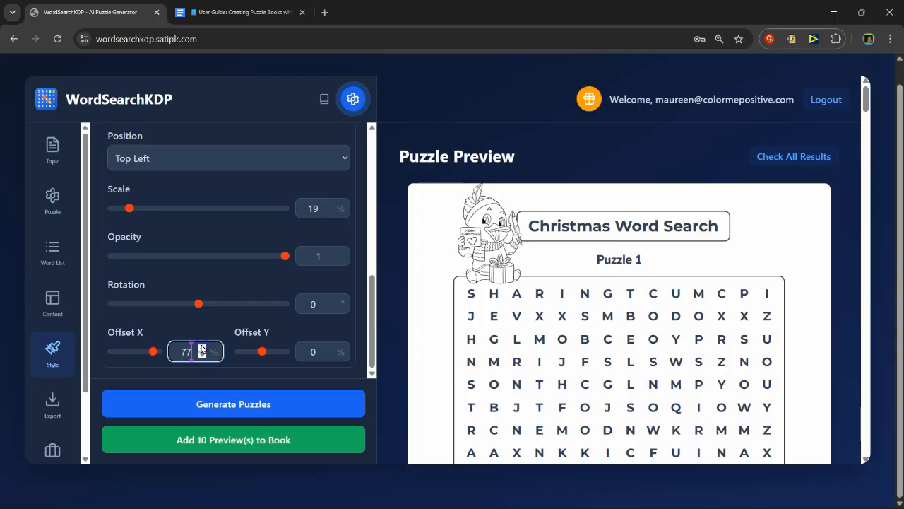
left_click(202, 348)
left_click(202, 347)
left_click(202, 348)
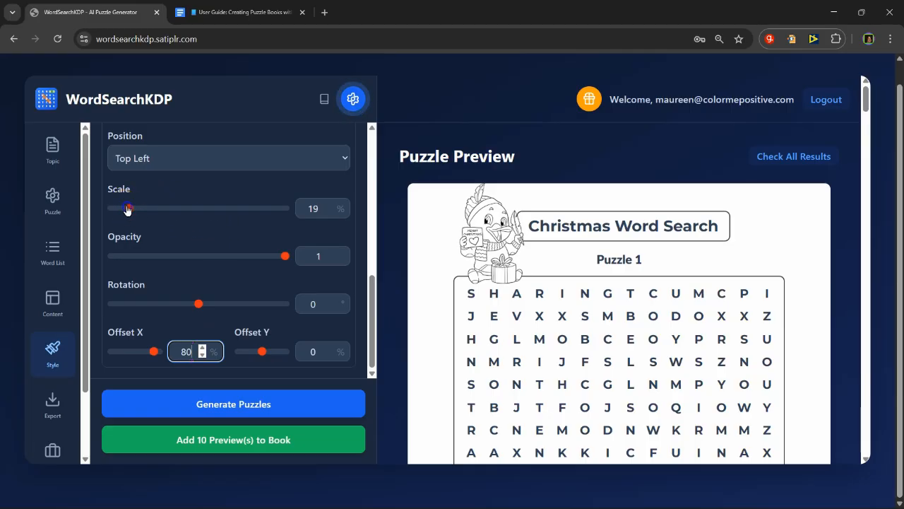
Step: Set the decorative image's scale to 14%, its offset X to 99% and its offset Y to 18%
mouse_move(127, 210)
left_mouse_down()
mouse_move(140, 210)
mouse_move(120, 210)
left_mouse_up()
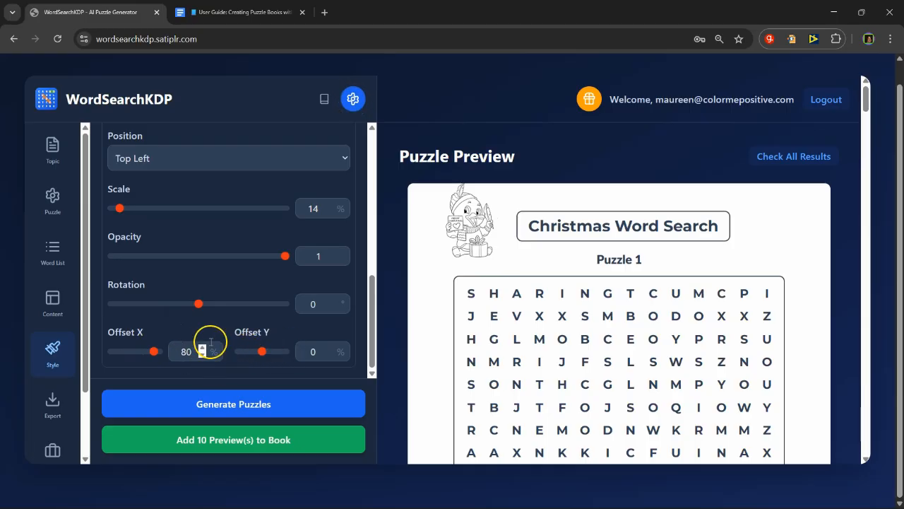
left_click_drag(157, 353, 195, 346)
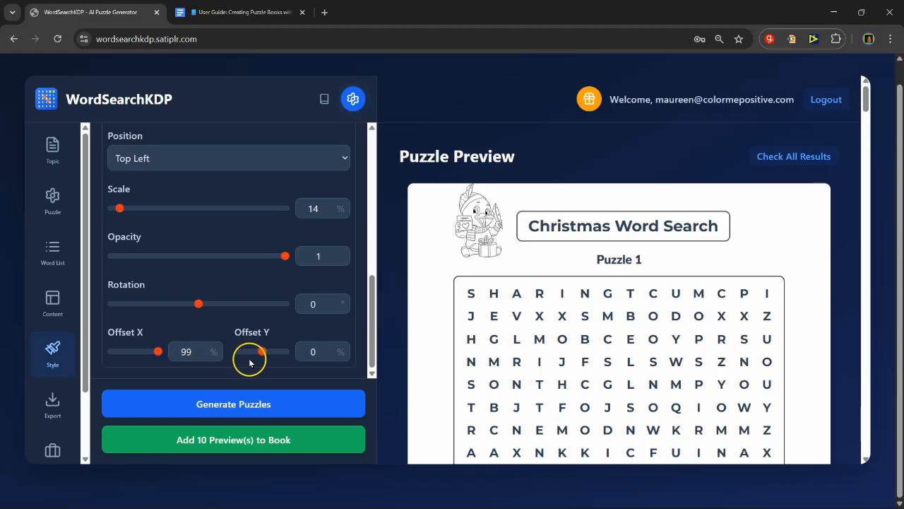
mouse_move(260, 353)
left_mouse_down()
mouse_move(277, 356)
mouse_move(266, 356)
left_mouse_up()
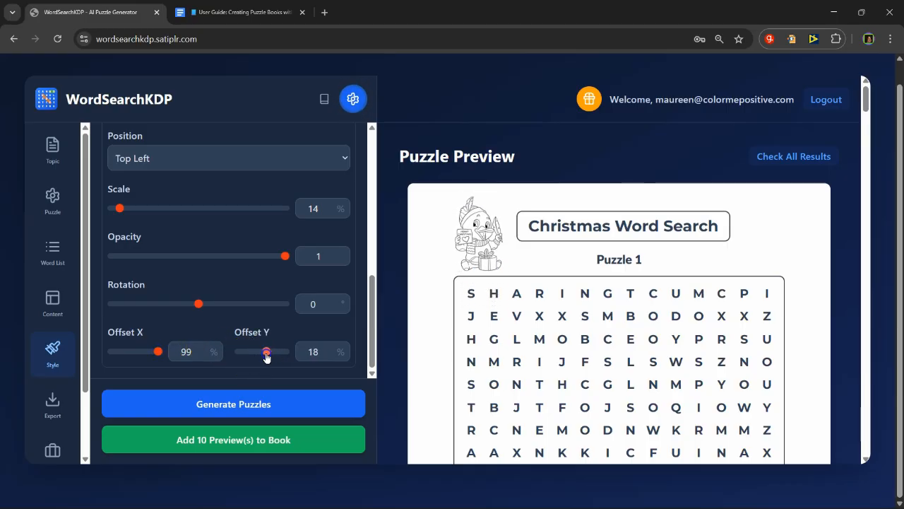
Step: Replace the first decorative image with Christmas Animals 21_20231103205746.png from the WORDSEARCH folder
scroll(237, 323, "up", 5)
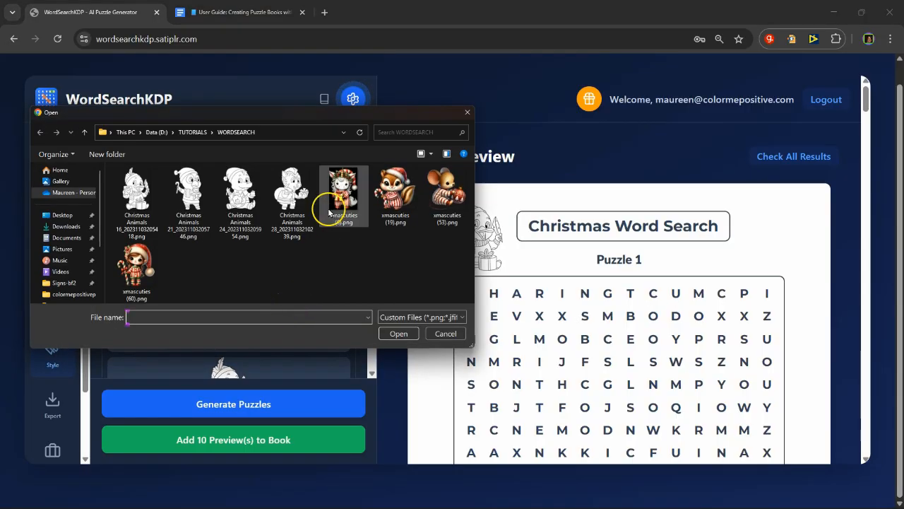
double_click(189, 189)
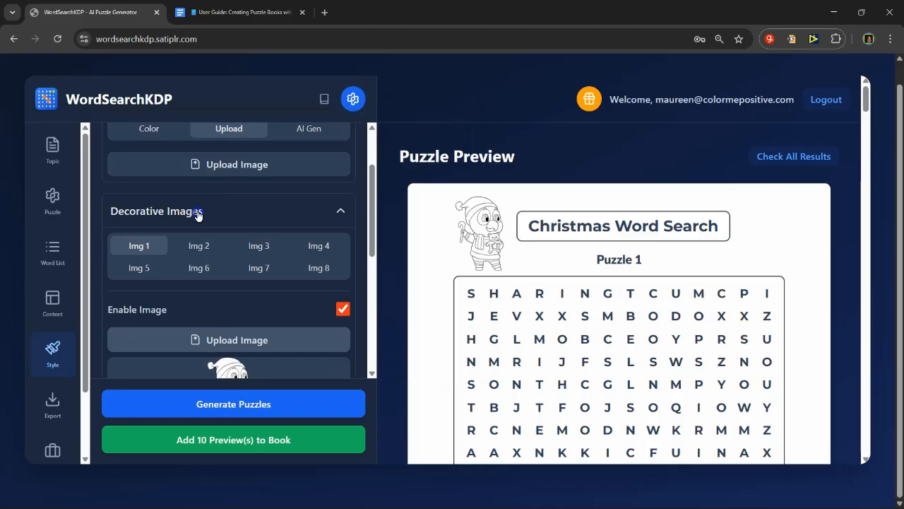
Step: Try the Top Right position for the first decorative image and review its settings
scroll(215, 320, "down", 3)
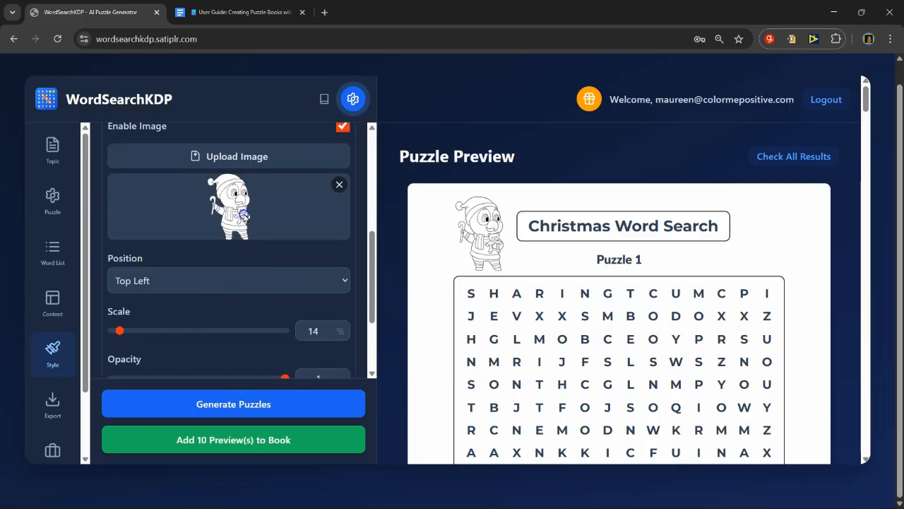
left_click(247, 282)
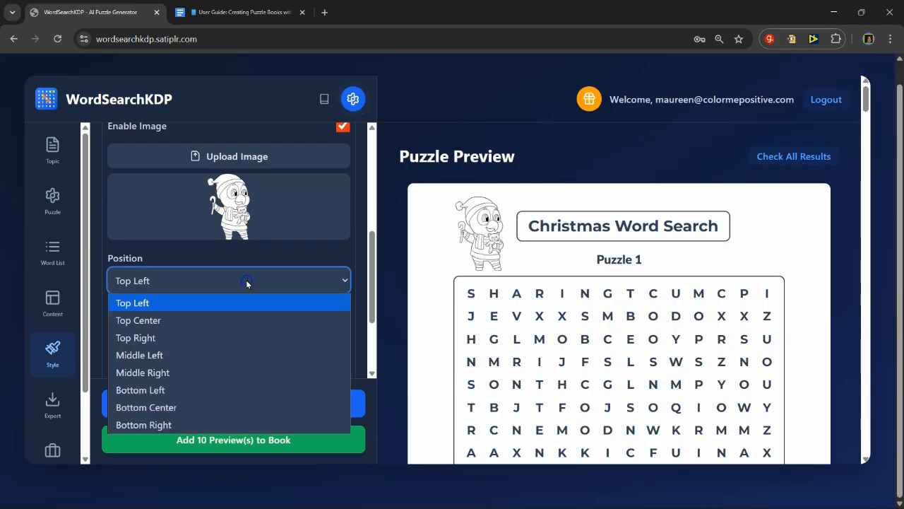
left_click(240, 339)
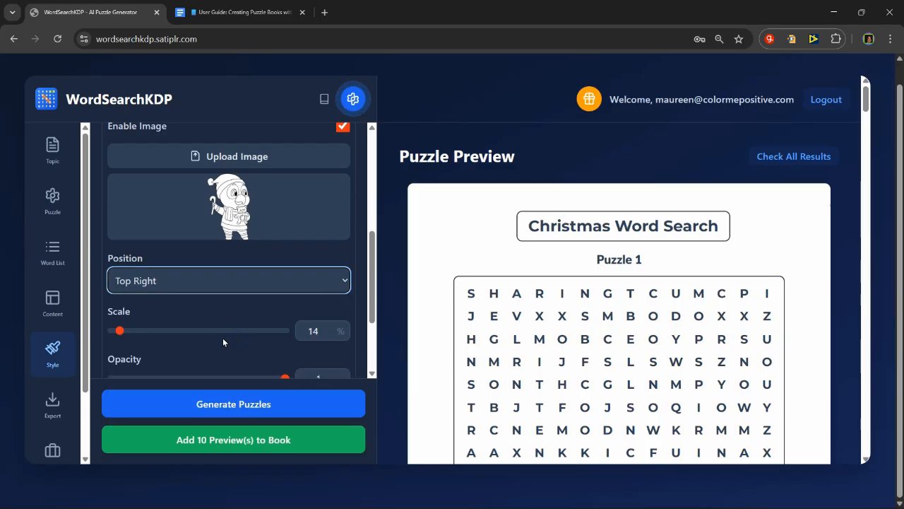
scroll(227, 262, "up", 3)
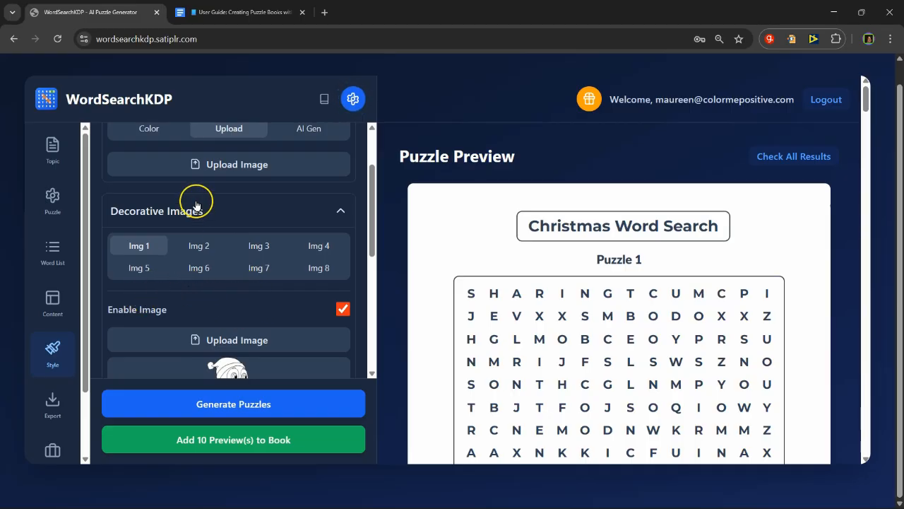
left_click(149, 247)
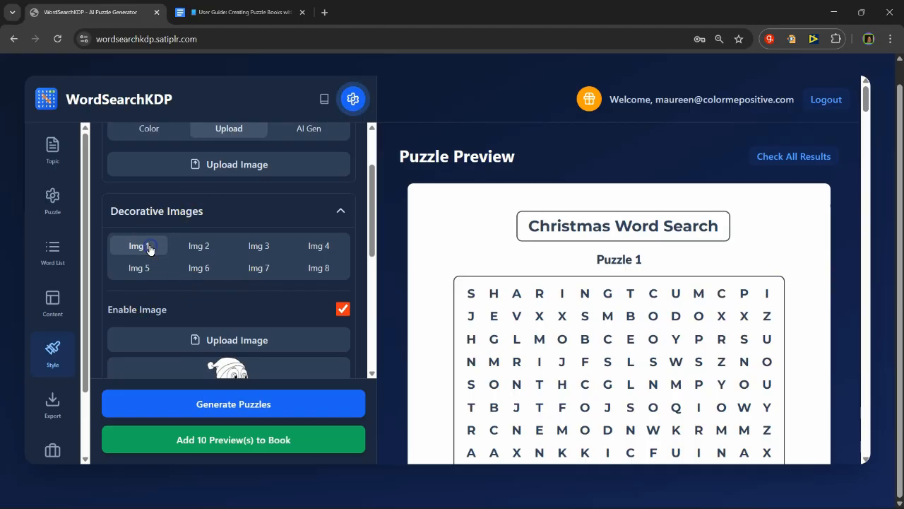
scroll(227, 263, "down", 2)
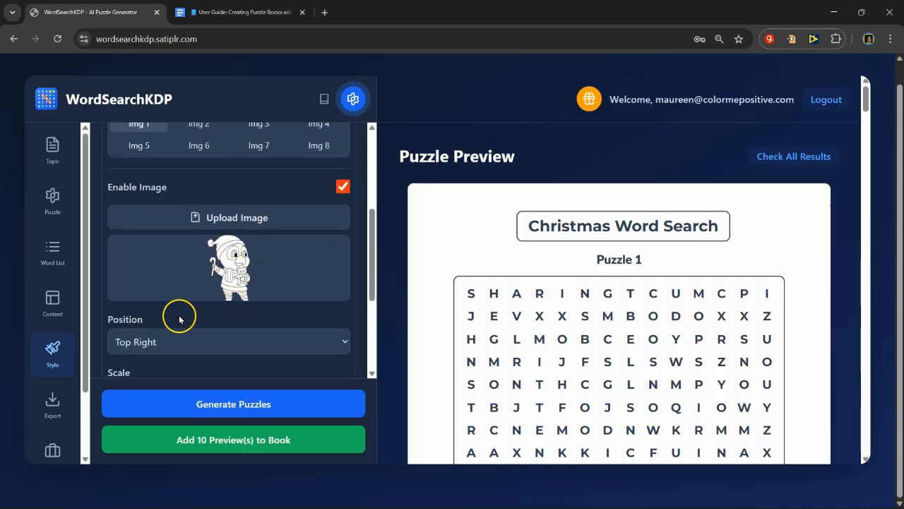
mouse_move(219, 280)
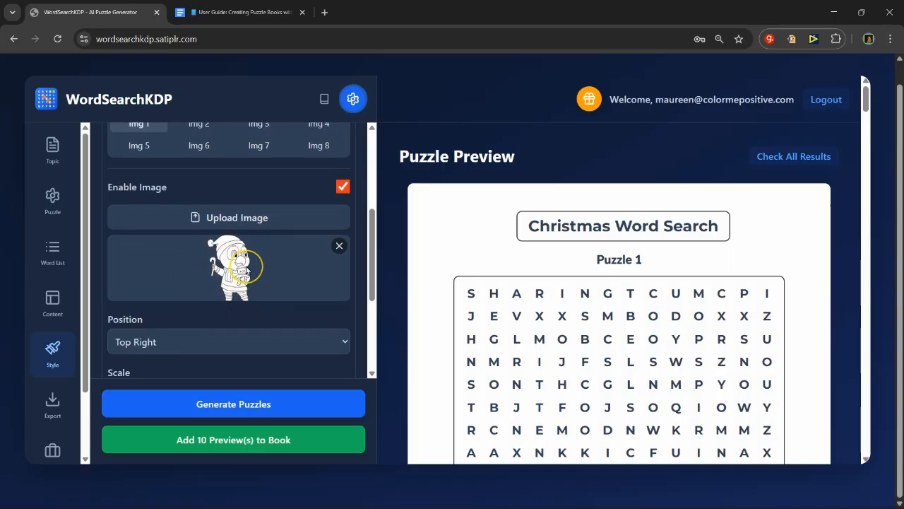
Step: Try Middle Left and Top Right for the decorative image, check the preview page, and restore the position to Top Left
left_click(206, 344)
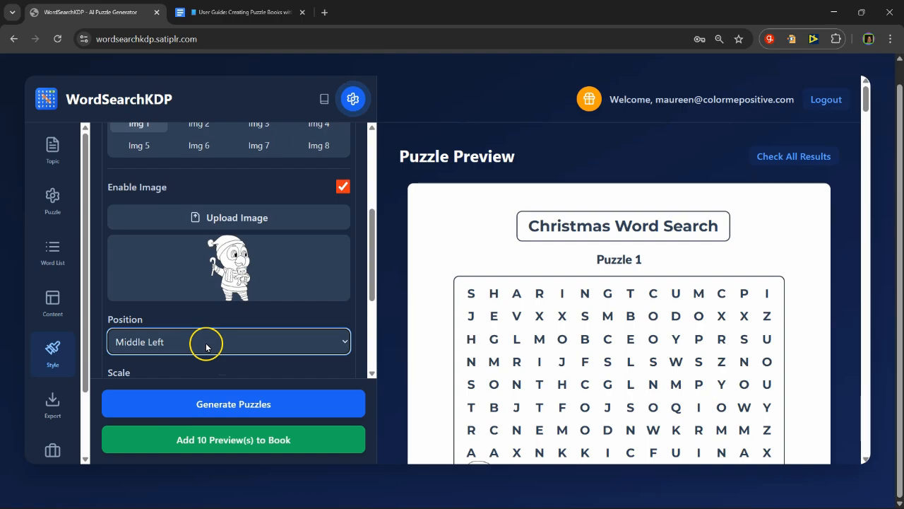
left_click(206, 345)
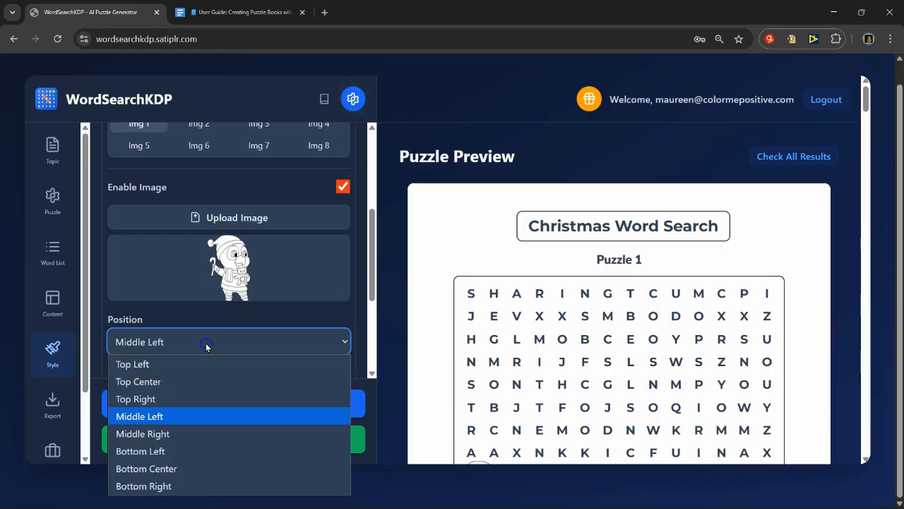
left_click(207, 400)
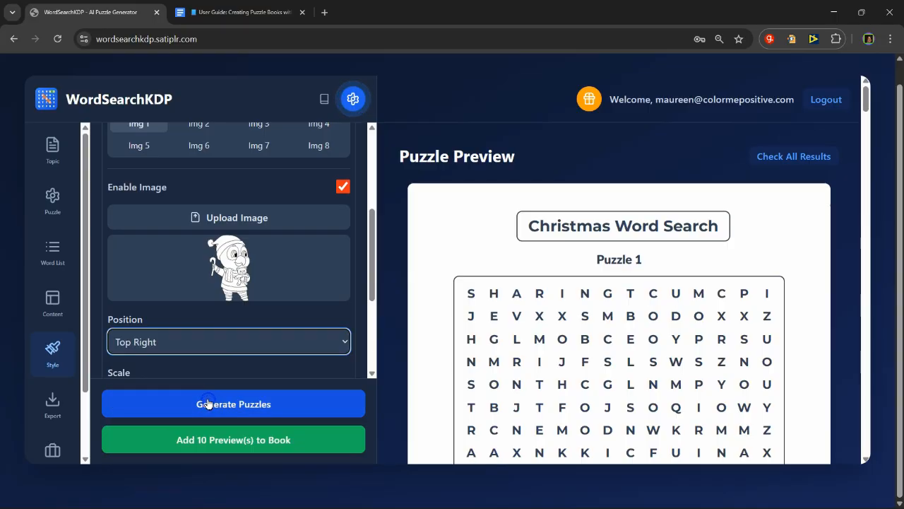
scroll(640, 271, "down", 3)
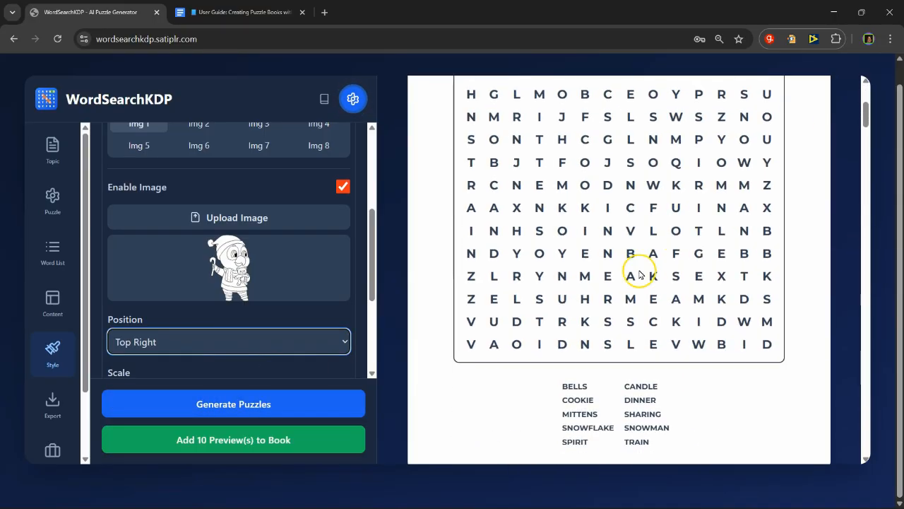
scroll(626, 310, "up", 5)
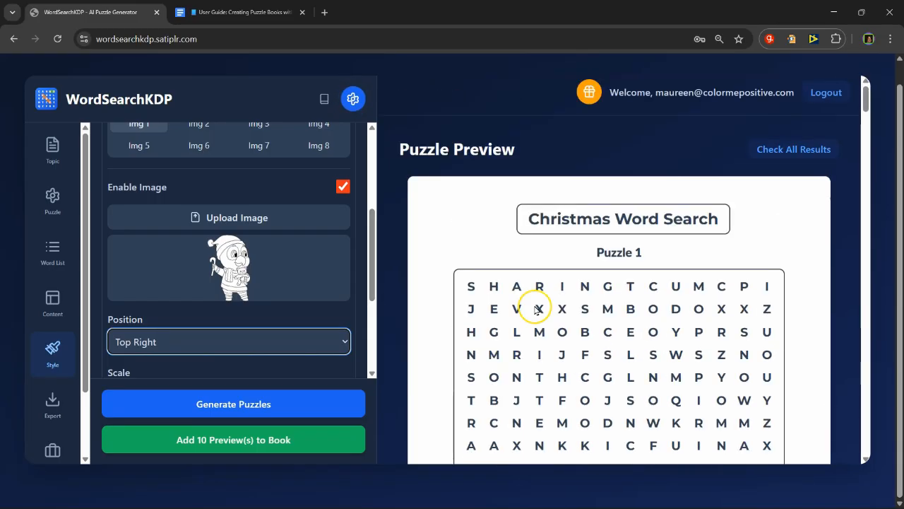
left_click(296, 345)
left_click(289, 363)
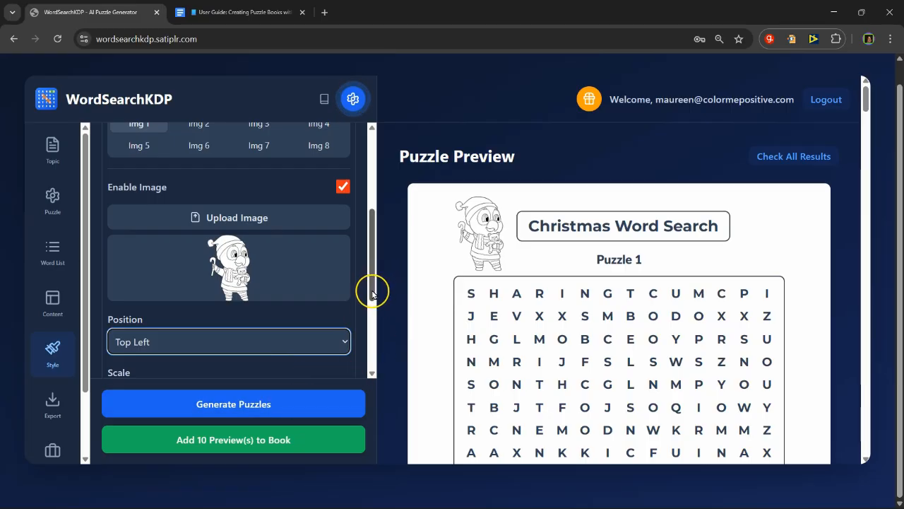
Step: Enable the second decorative image and upload Christmas Animals 16_20231103205418.png from the WORDSEARCH folder for it
left_click_drag(397, 337, 397, 336)
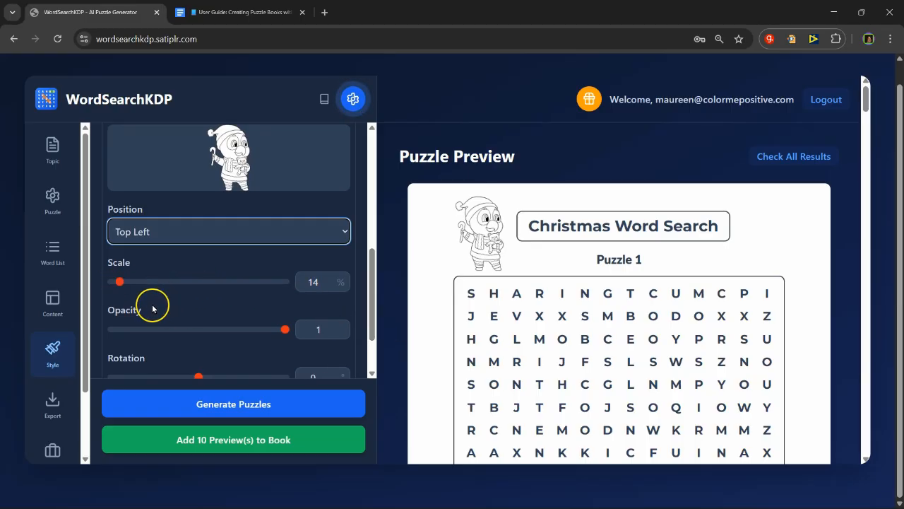
scroll(152, 309, "up", 3)
left_click(138, 199)
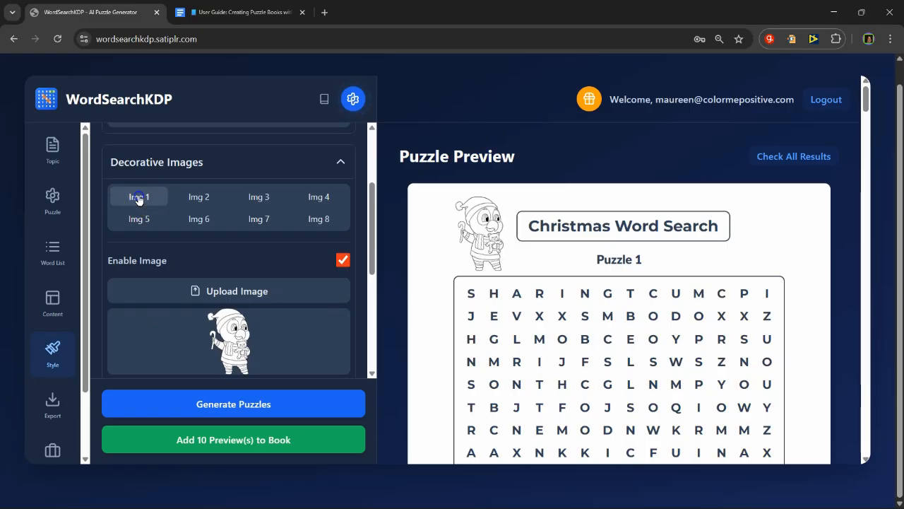
left_click(206, 197)
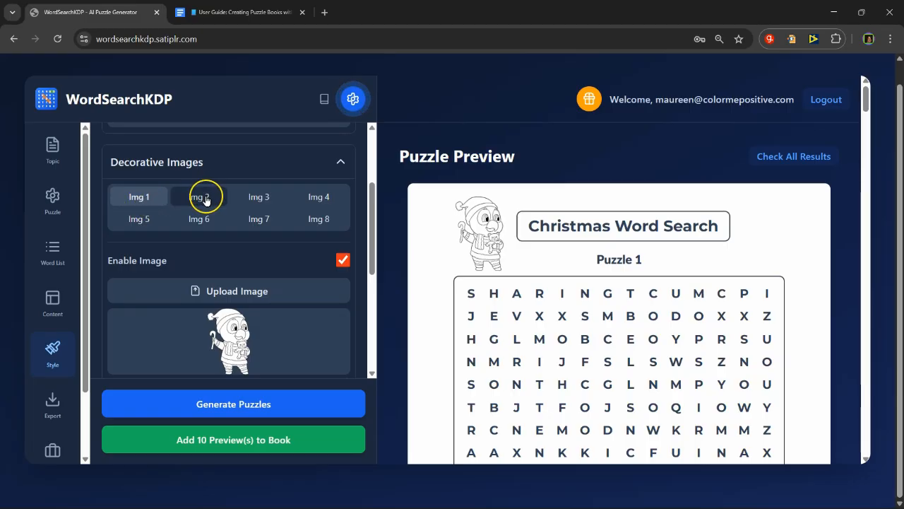
left_click(113, 194)
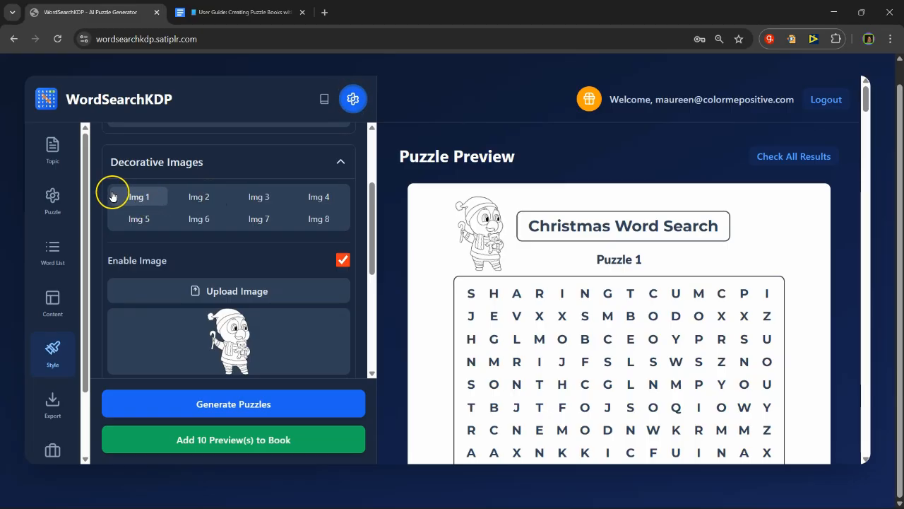
left_click(198, 198)
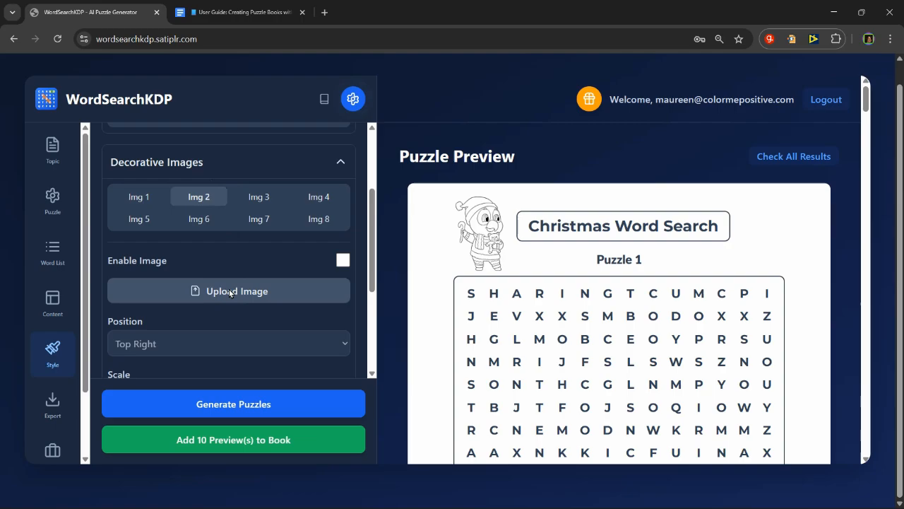
left_click(343, 261)
left_click(261, 292)
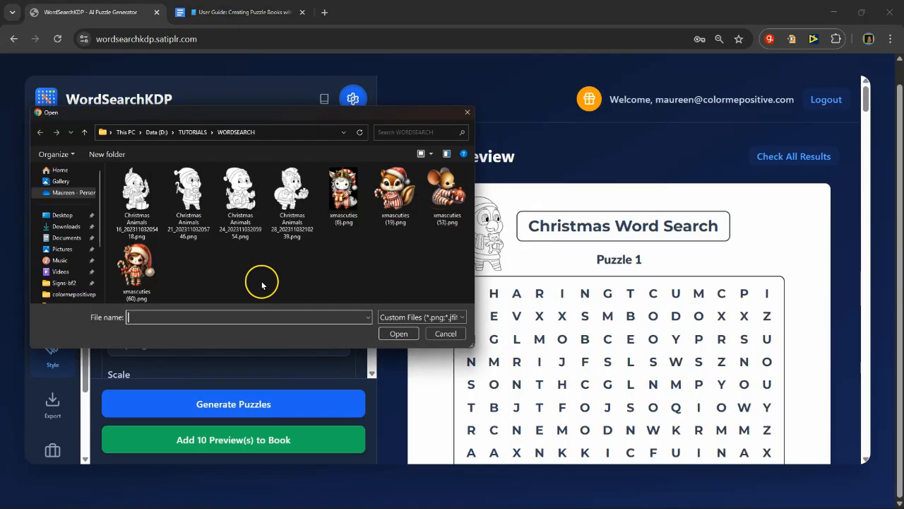
left_click(141, 185)
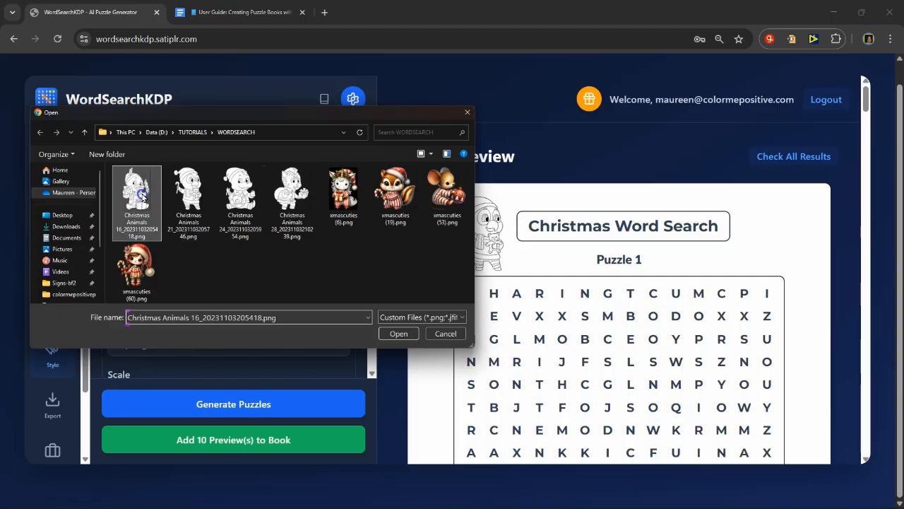
double_click(141, 194)
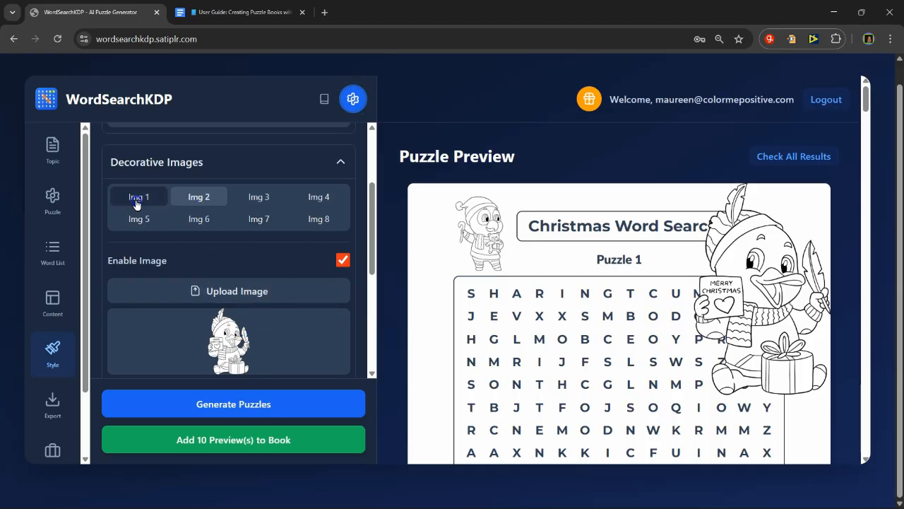
Step: Set the second decorative image's scale to 16%, its offset X to -73% and its offset Y to 20%
left_click(142, 197)
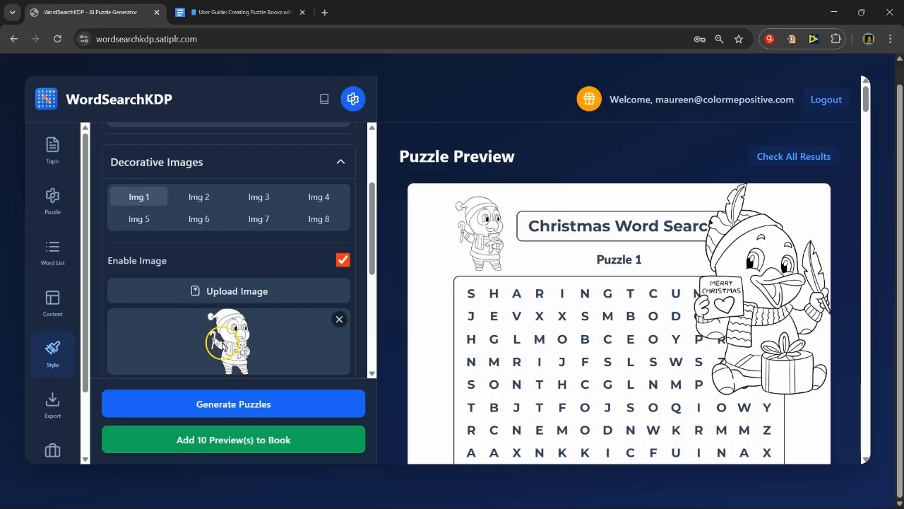
left_click(200, 199)
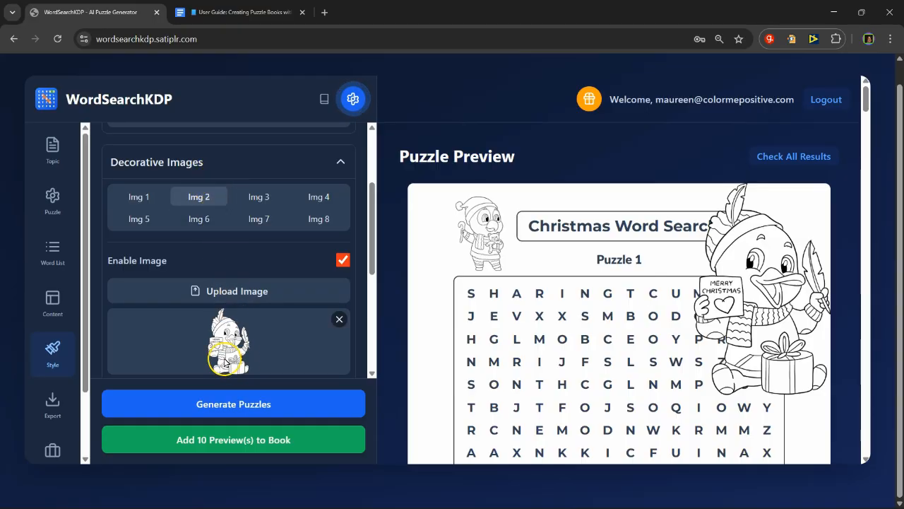
scroll(250, 294, "down", 2)
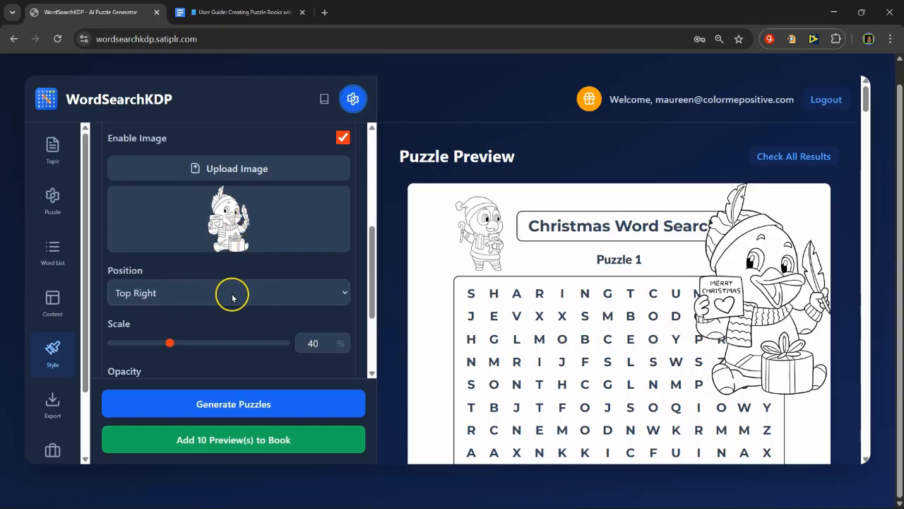
left_click_drag(170, 343, 123, 343)
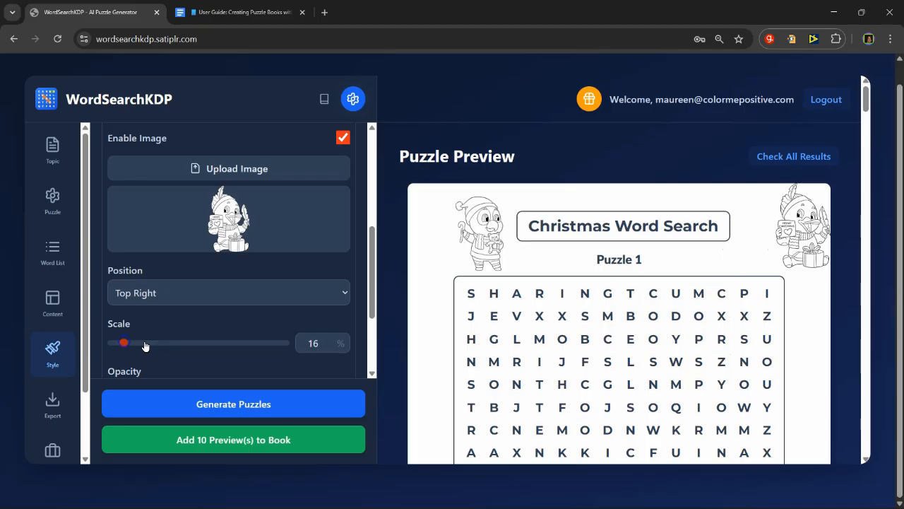
scroll(297, 323, "down", 2)
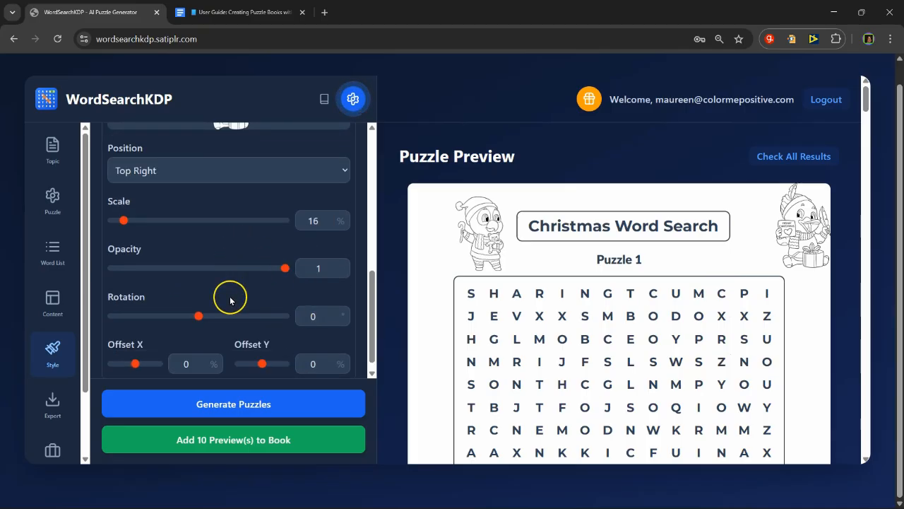
mouse_move(133, 363)
left_mouse_down()
mouse_move(155, 362)
mouse_move(119, 359)
left_mouse_up()
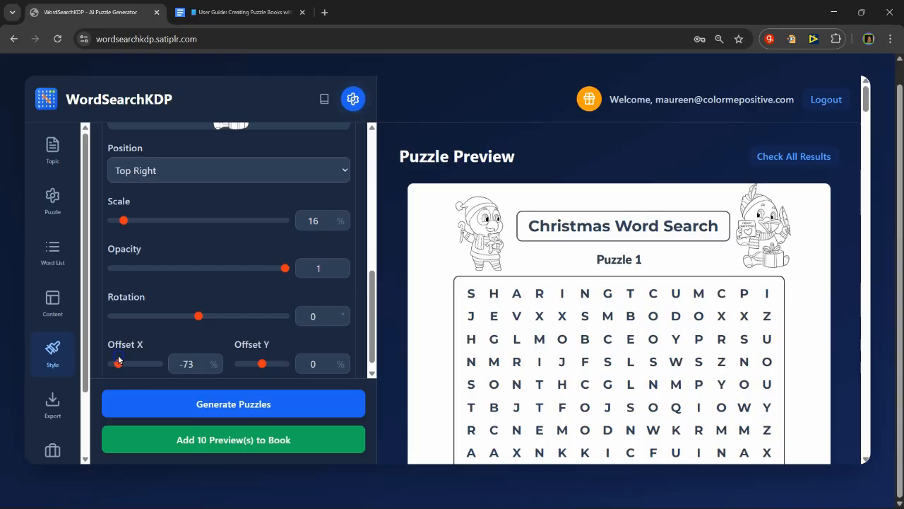
left_click_drag(260, 363, 266, 366)
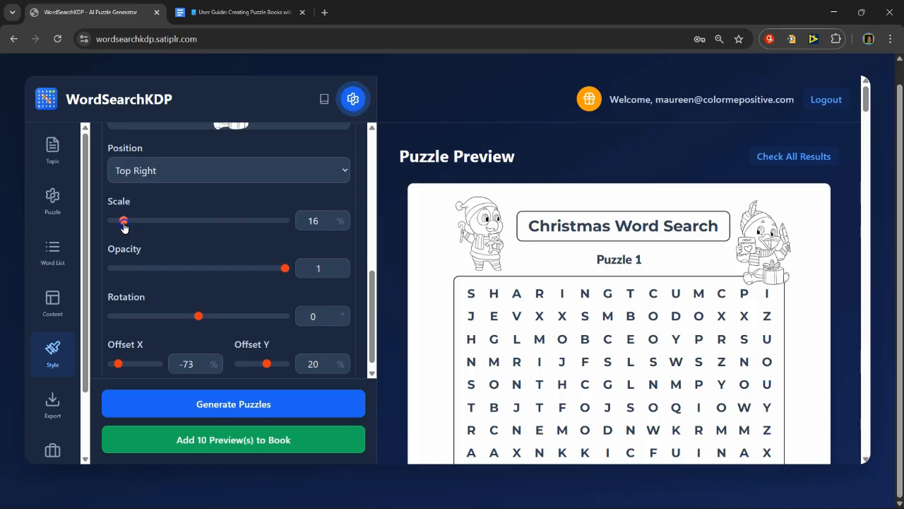
Step: Try a 14% scale for the second decorative image and restore it to 16%
left_click(330, 224)
left_click(330, 224)
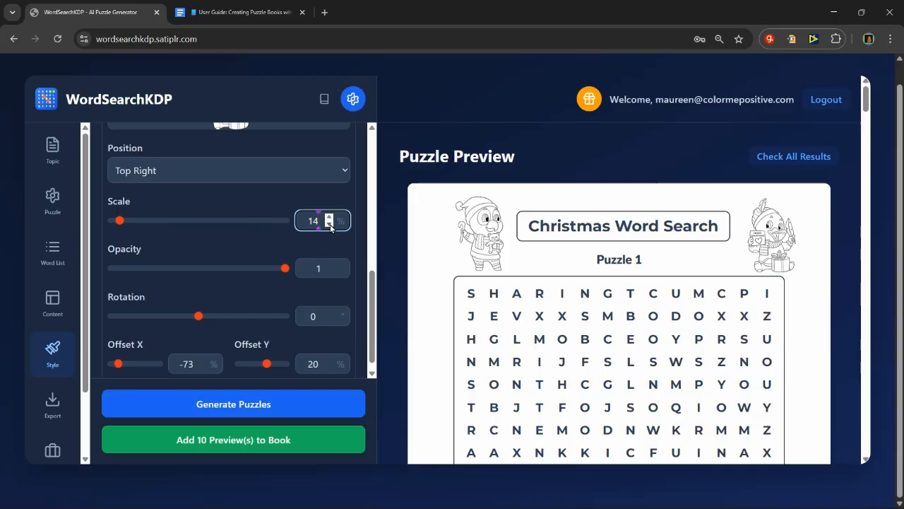
left_click(329, 218)
left_click(329, 218)
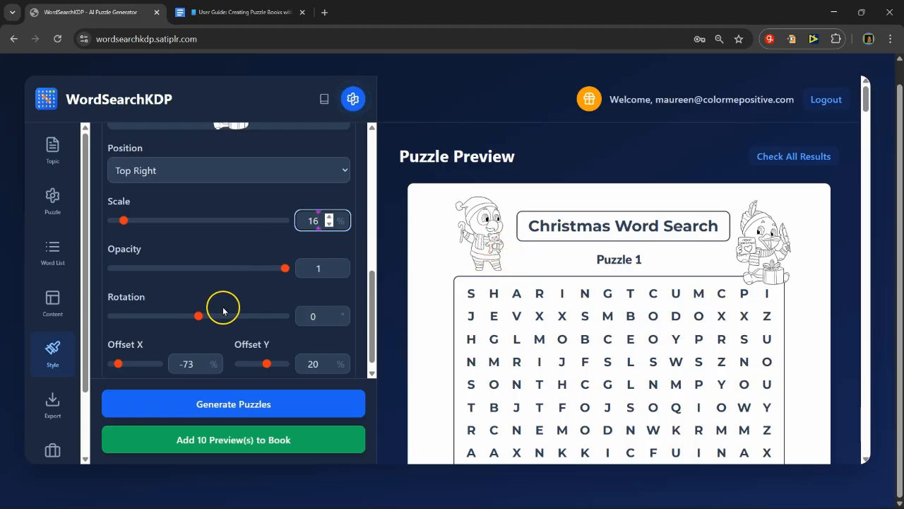
Step: Switch to the first decorative image and set its offset Y to 32% and its offset X to 72%
scroll(205, 300, "up", 3)
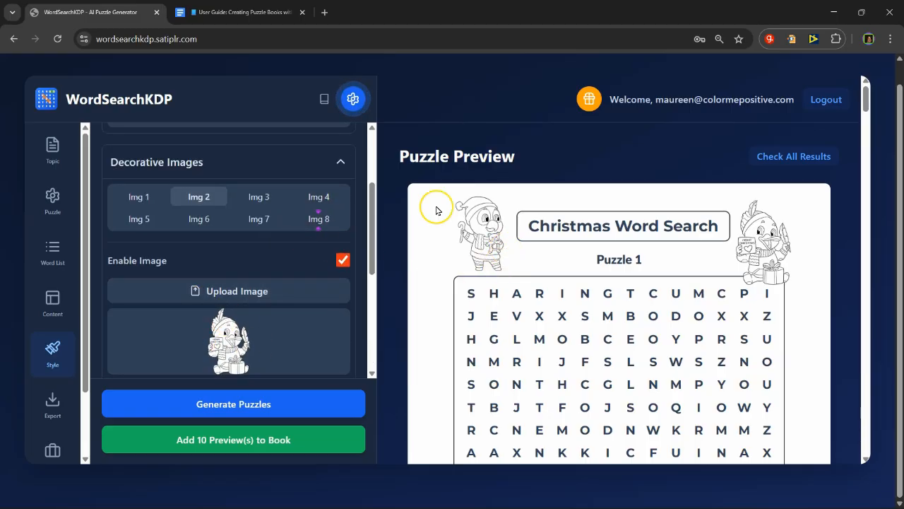
left_click(131, 198)
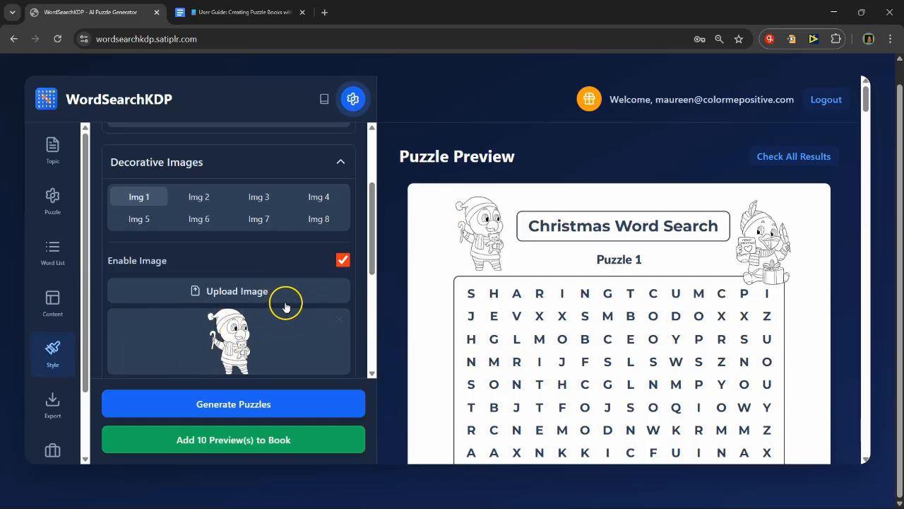
scroll(301, 312, "down", 1)
scroll(285, 306, "down", 2)
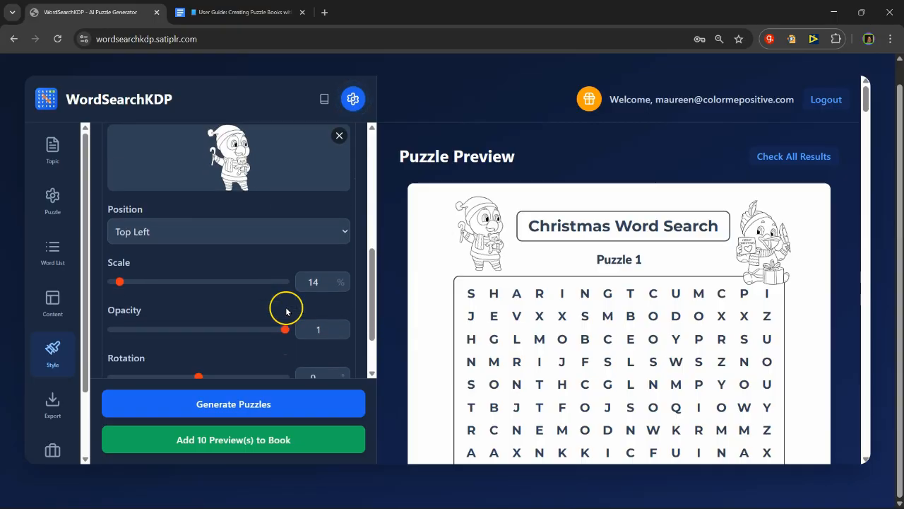
scroll(302, 303, "down", 2)
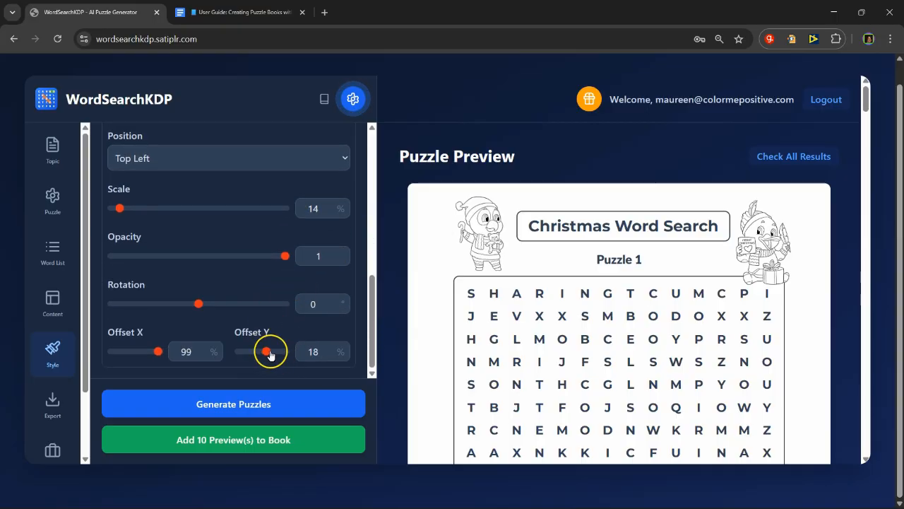
mouse_move(264, 350)
left_mouse_down()
mouse_move(285, 349)
mouse_move(270, 351)
left_mouse_up()
left_click(158, 351)
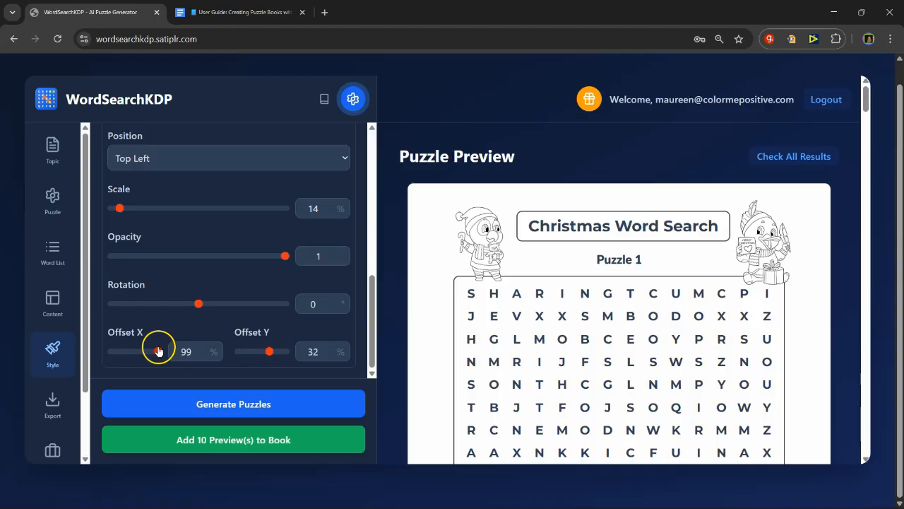
left_click(203, 354)
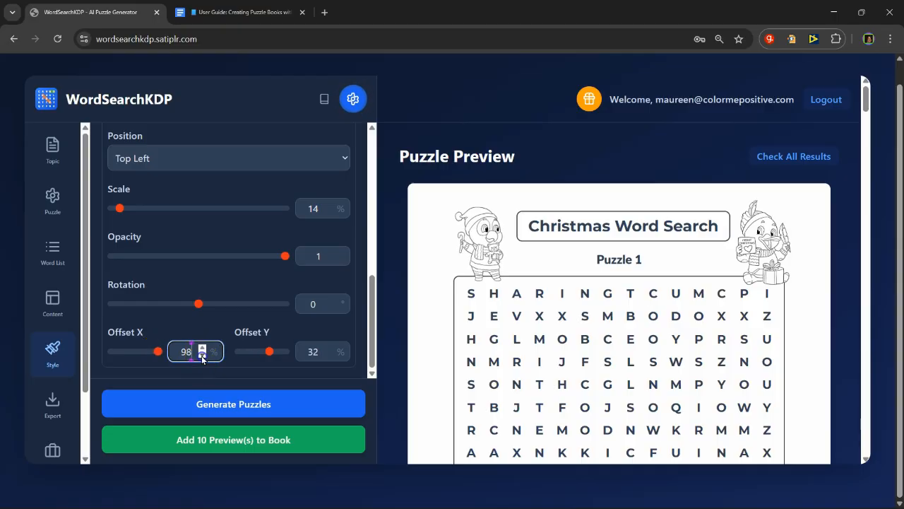
left_click_drag(202, 358, 204, 357)
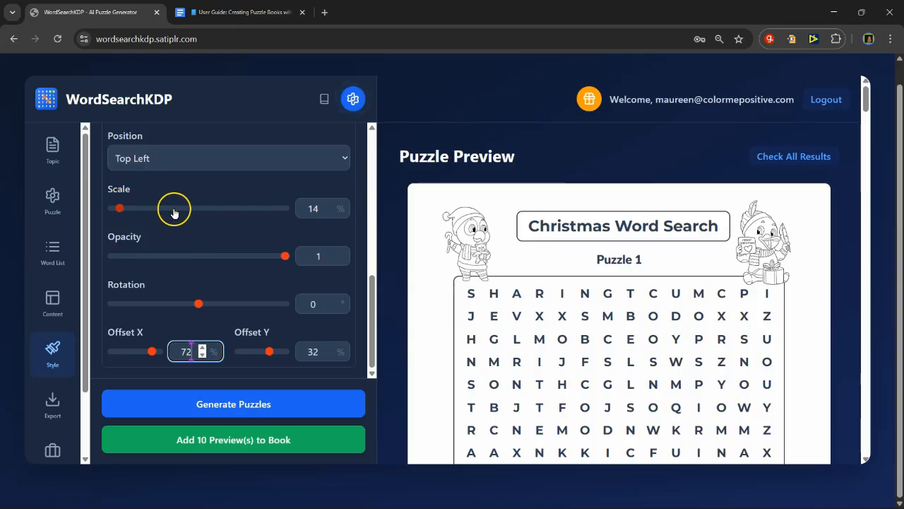
Step: Set the first decorative image's scale to 16%, its offset X to 89% and its offset Y to 26%
double_click(328, 206)
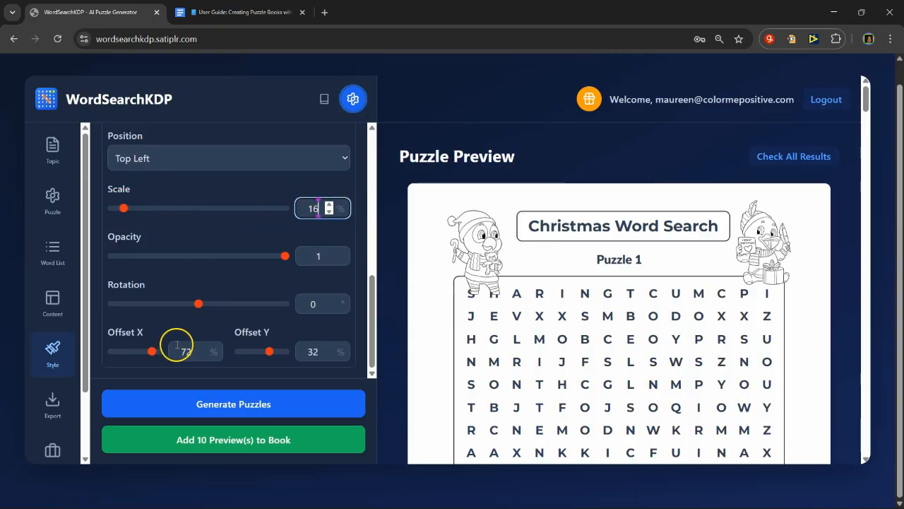
mouse_move(148, 351)
left_mouse_down()
mouse_move(168, 346)
mouse_move(159, 348)
left_mouse_up()
left_click(219, 355)
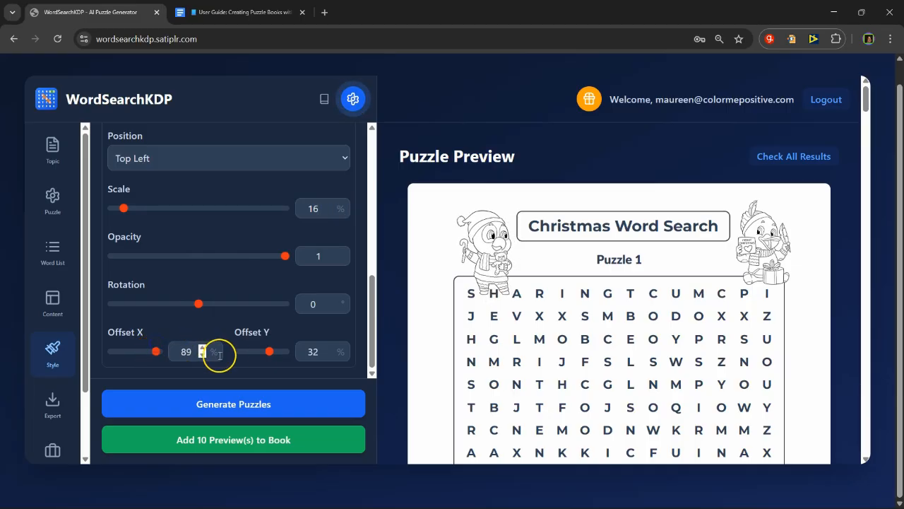
mouse_move(271, 352)
left_mouse_down()
mouse_move(289, 351)
mouse_move(268, 344)
left_mouse_up()
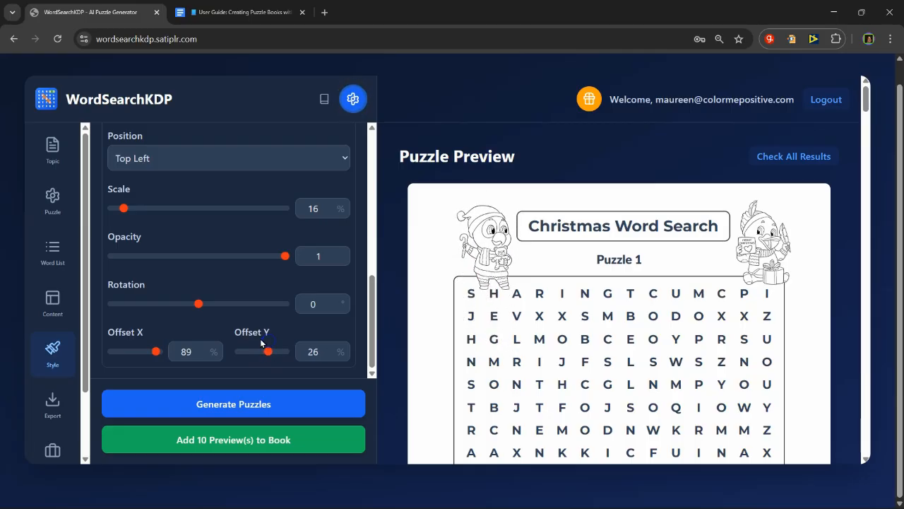
Step: Check both images on the puzzle preview and change the first decorative image's position to Bottom Left
scroll(474, 359, "down", 4)
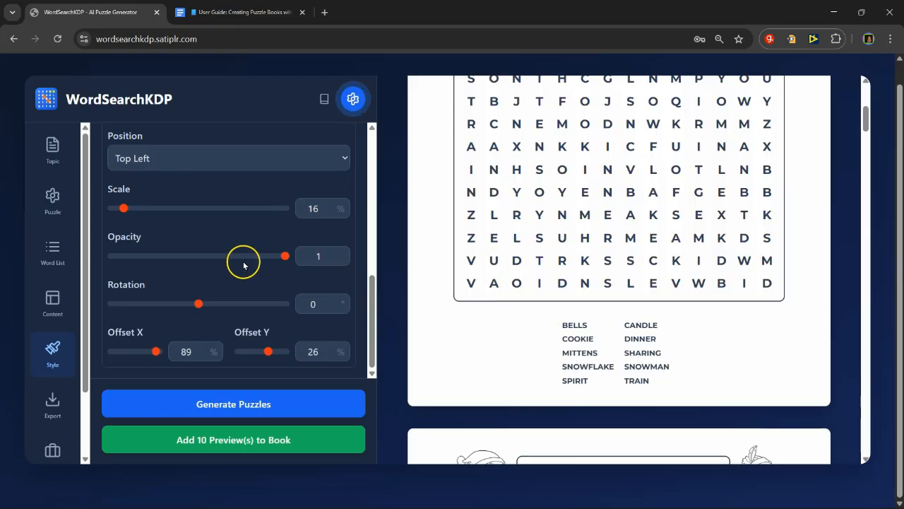
scroll(244, 263, "up", 2)
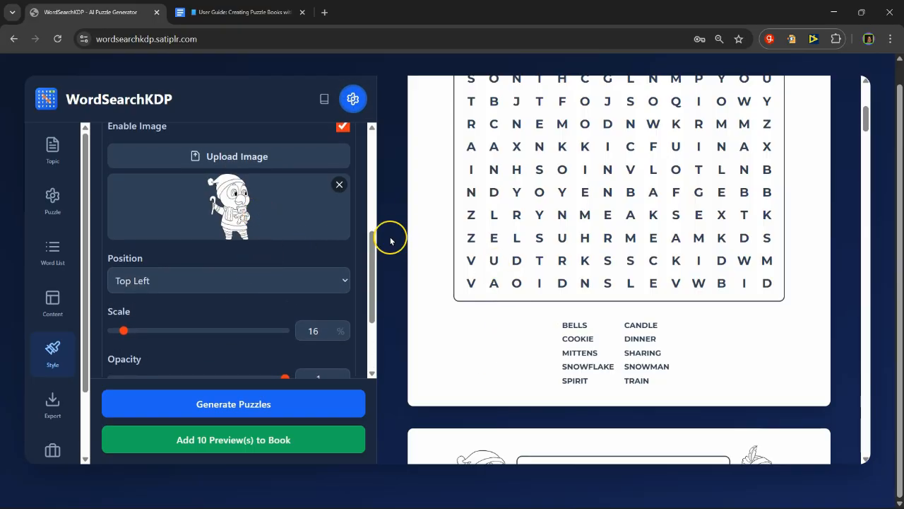
scroll(586, 185, "up", 3)
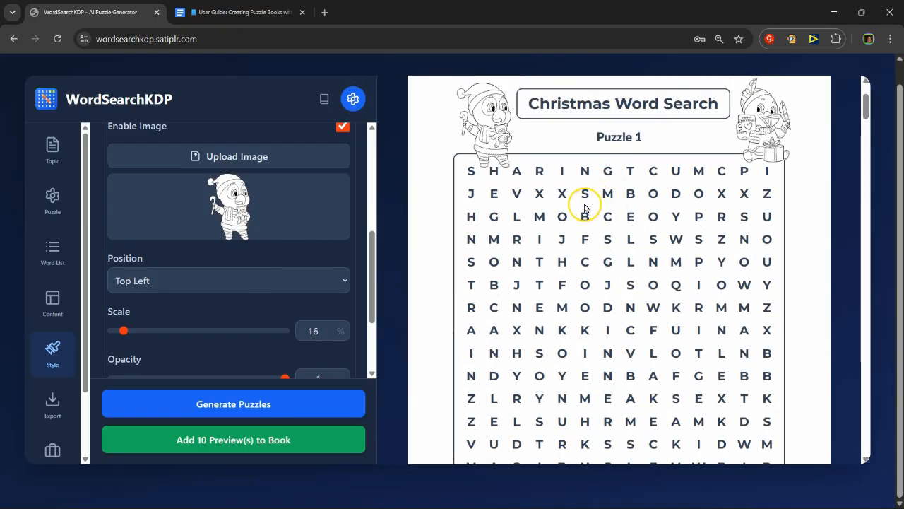
scroll(586, 202, "down", 3)
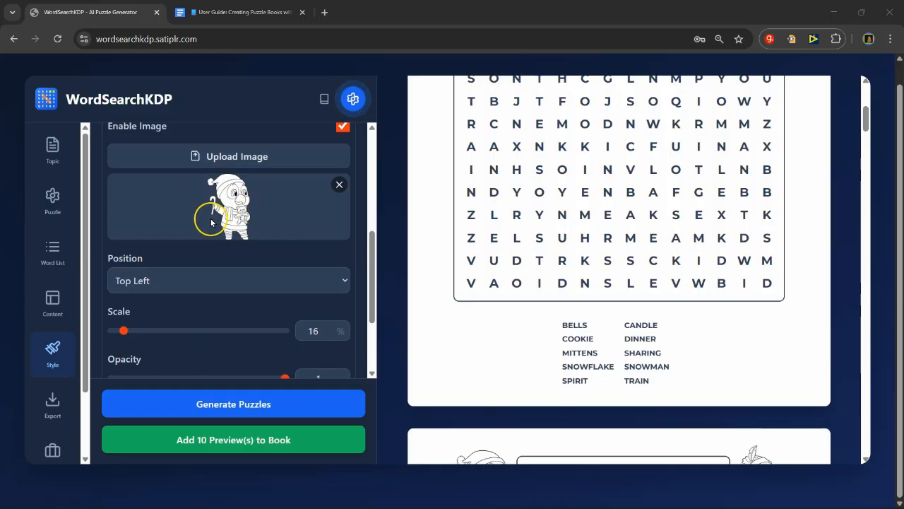
scroll(202, 219, "up", 2)
scroll(225, 309, "down", 2)
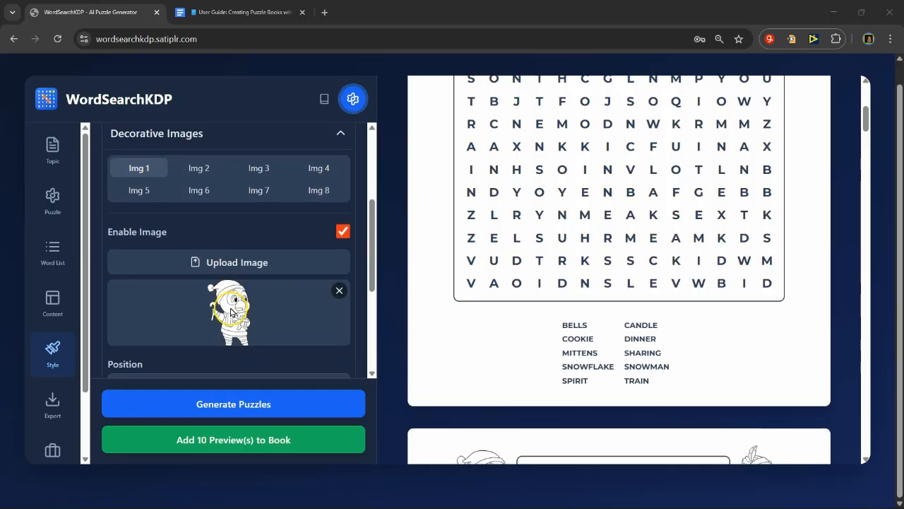
left_click(193, 281)
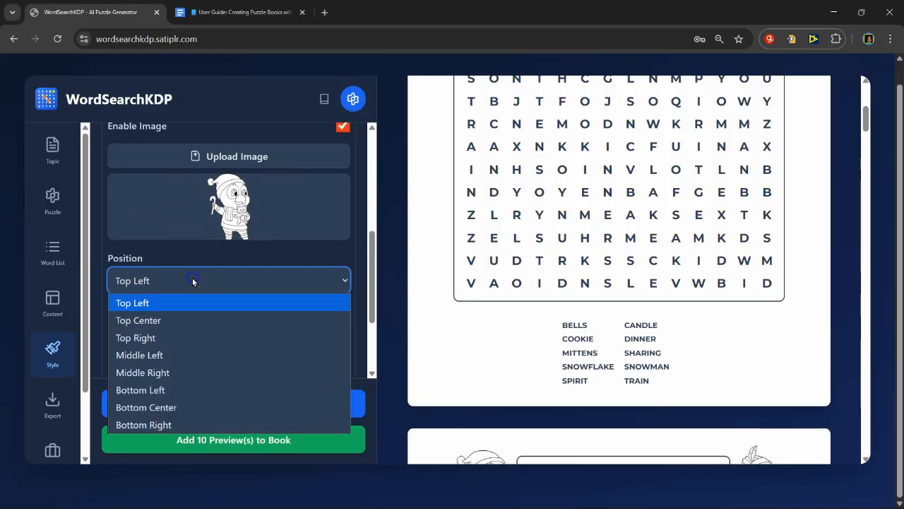
left_click(183, 390)
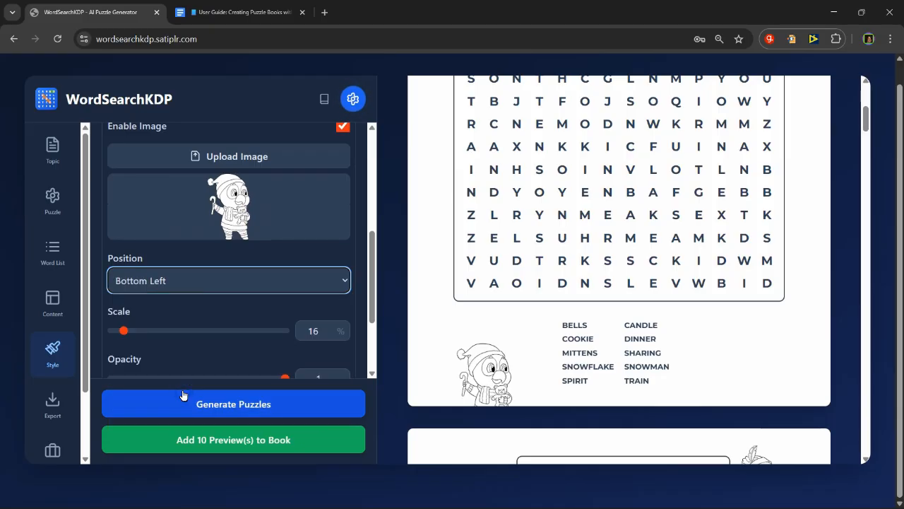
scroll(270, 286, "down", 1)
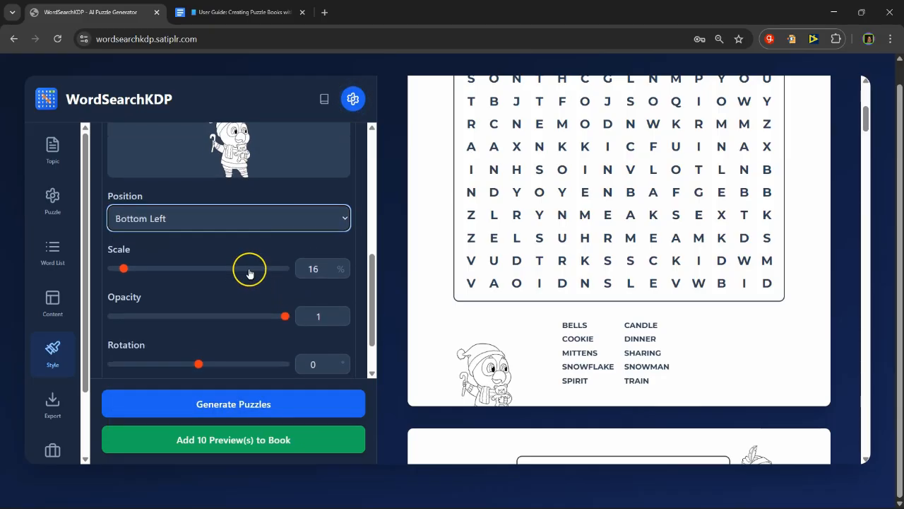
Step: Lower the first decorative image's offset Y so it stands fully beside the word list, and check the placement on the other puzzle previews
scroll(250, 273, "down", 1)
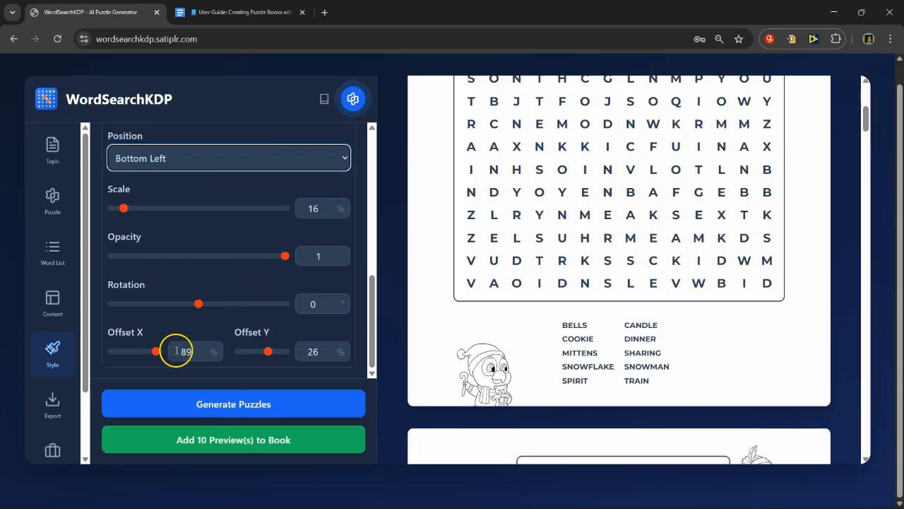
left_click(264, 352)
mouse_move(265, 355)
left_mouse_down()
mouse_move(252, 351)
mouse_move(256, 365)
left_mouse_up()
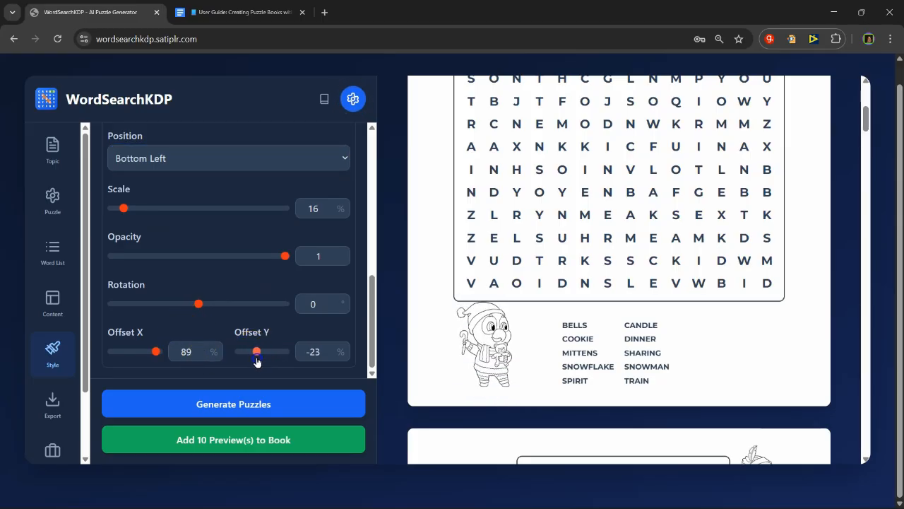
scroll(302, 283, "up", 5)
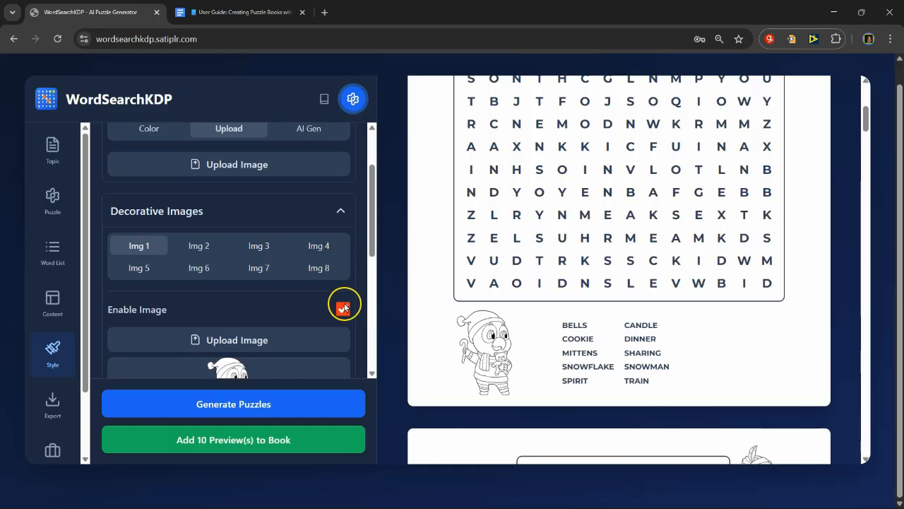
scroll(443, 248, "down", 5)
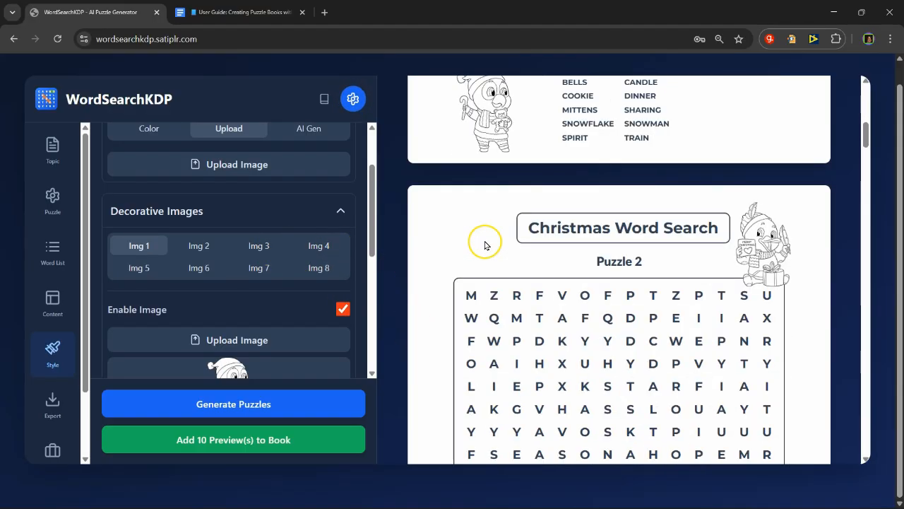
scroll(503, 279, "down", 8)
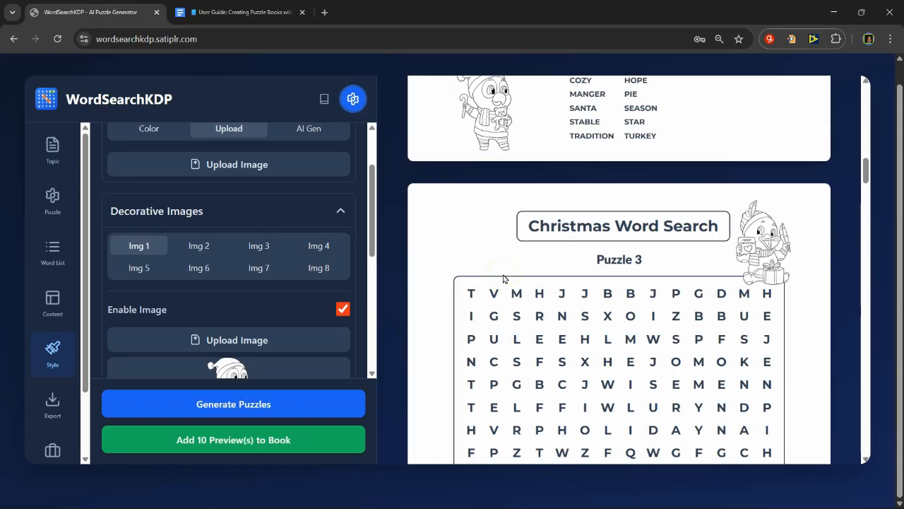
scroll(509, 303, "down", 10)
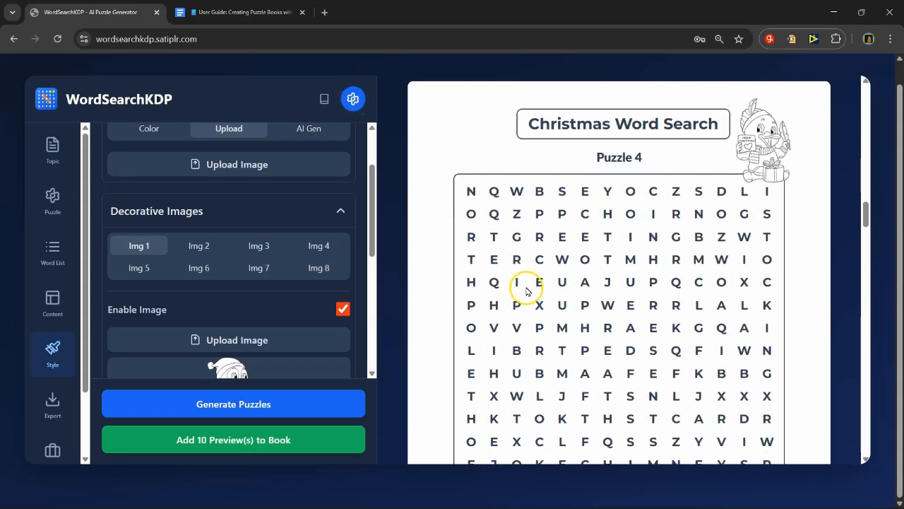
scroll(531, 336, "up", 15)
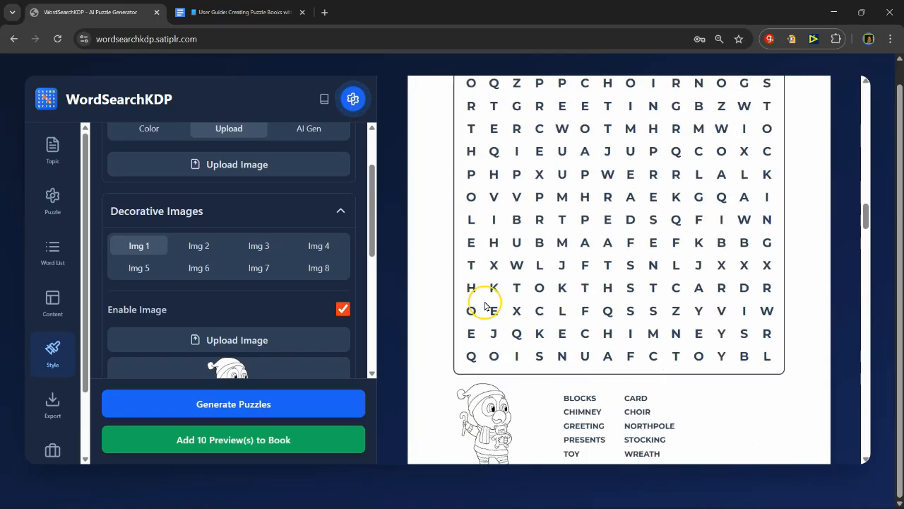
scroll(493, 274, "up", 18)
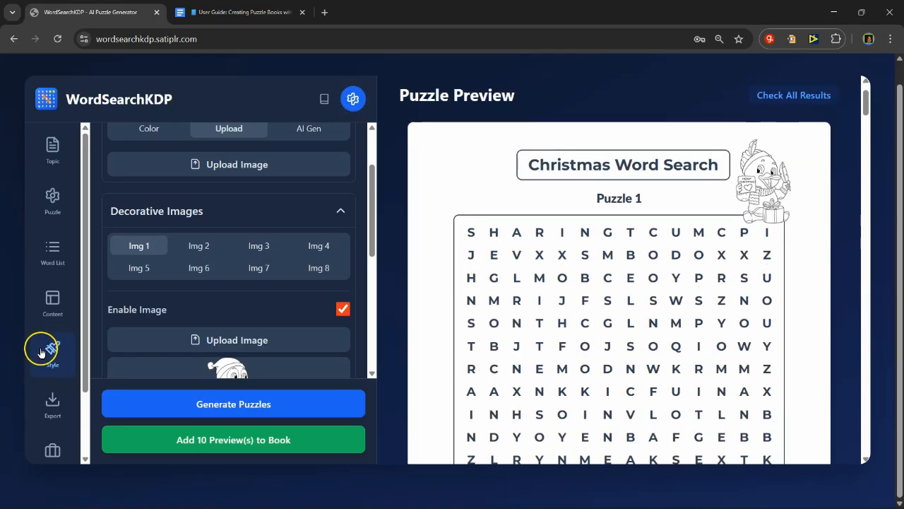
Step: Save the current project under the name Christmas in the Project Manager
scroll(64, 346, "down", 2)
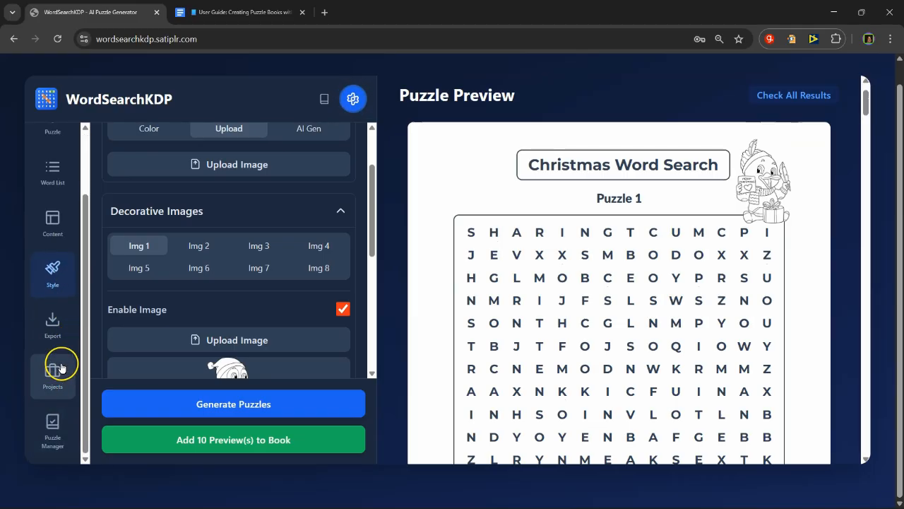
scroll(54, 371, "down", 1)
left_click(53, 374)
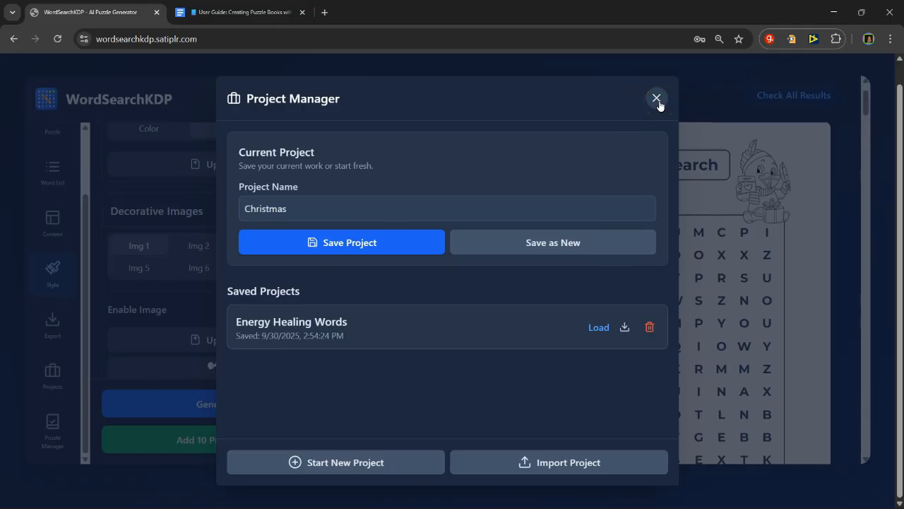
left_click(363, 238)
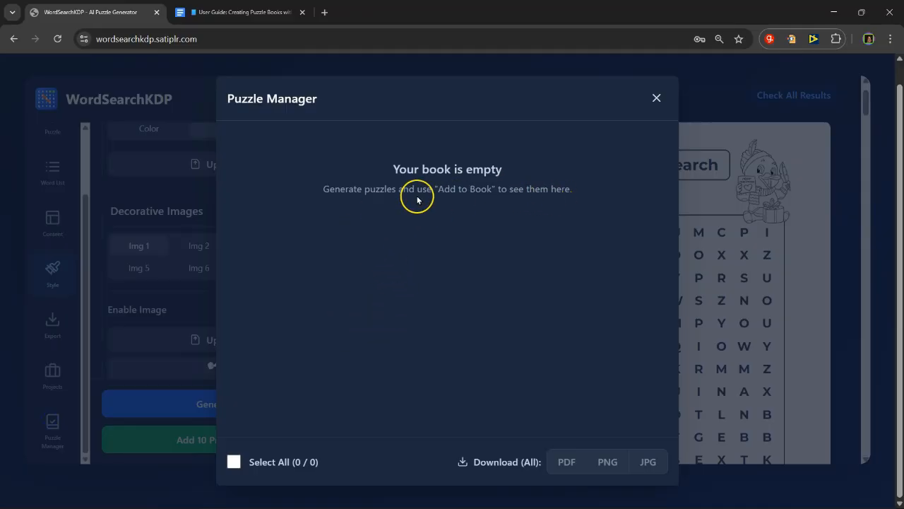
Step: Generate the puzzles again with the current settings and add the 10 previews to the book
left_click(657, 98)
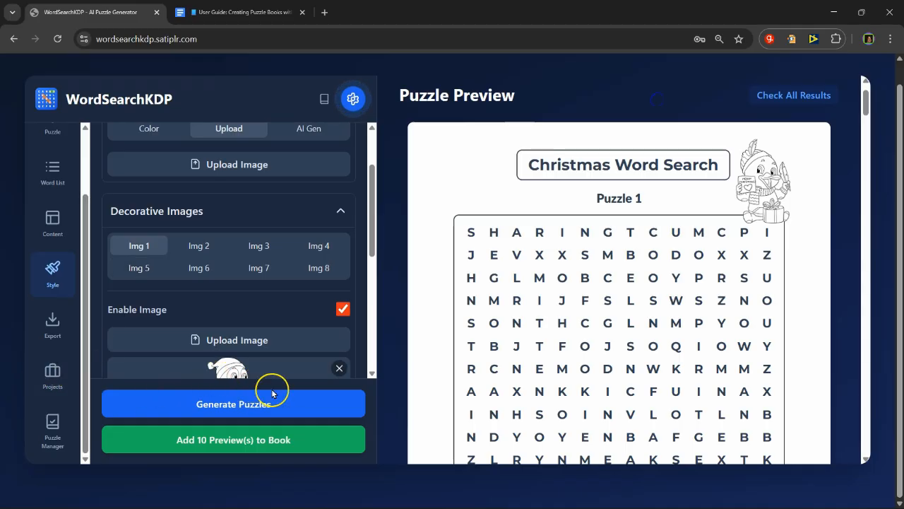
left_click(242, 394)
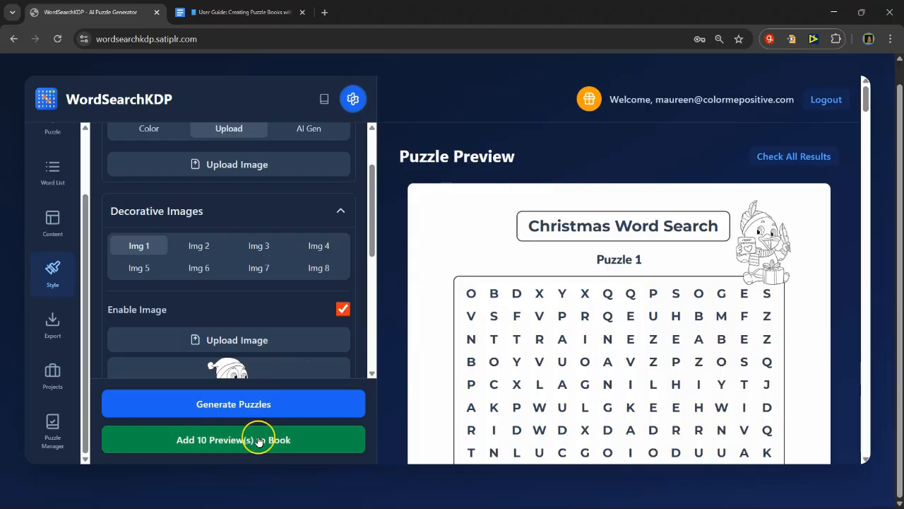
left_click(221, 438)
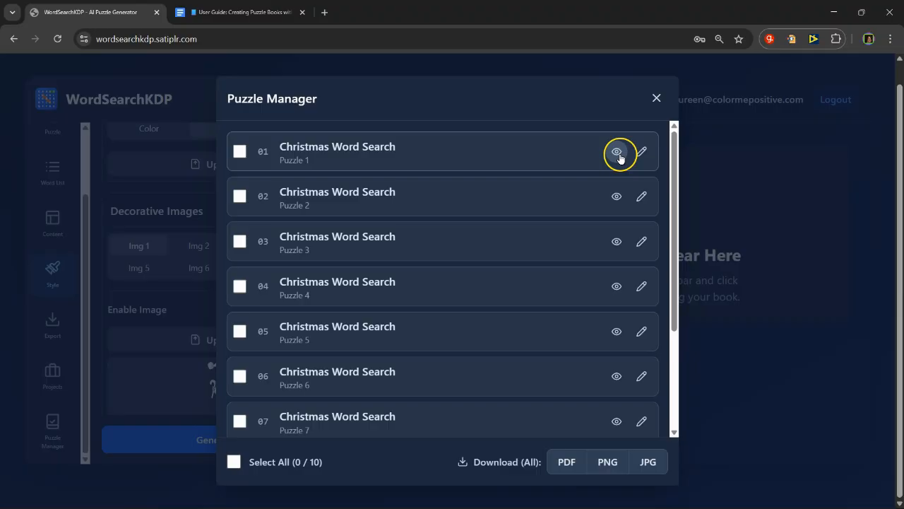
Step: Open Puzzle 1 from the Puzzle Manager for live editing and review its grid, word list and images
left_click(618, 153)
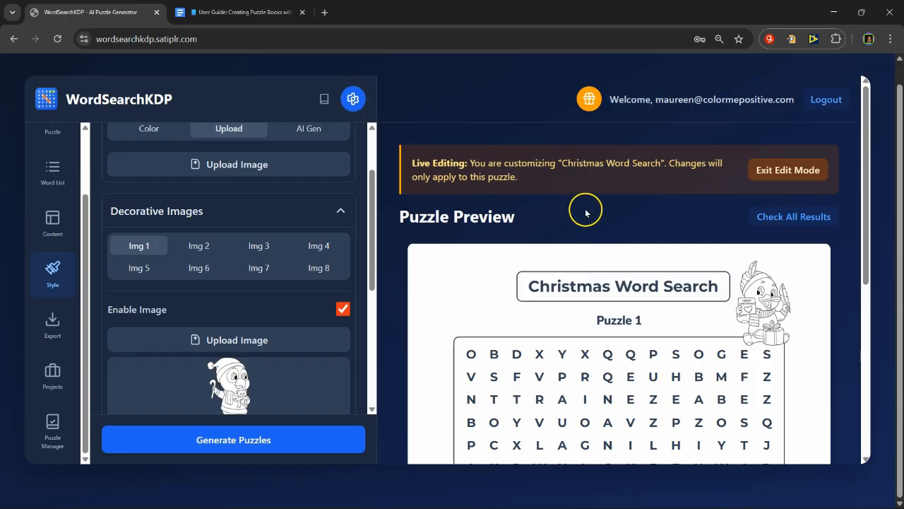
scroll(622, 292, "down", 2)
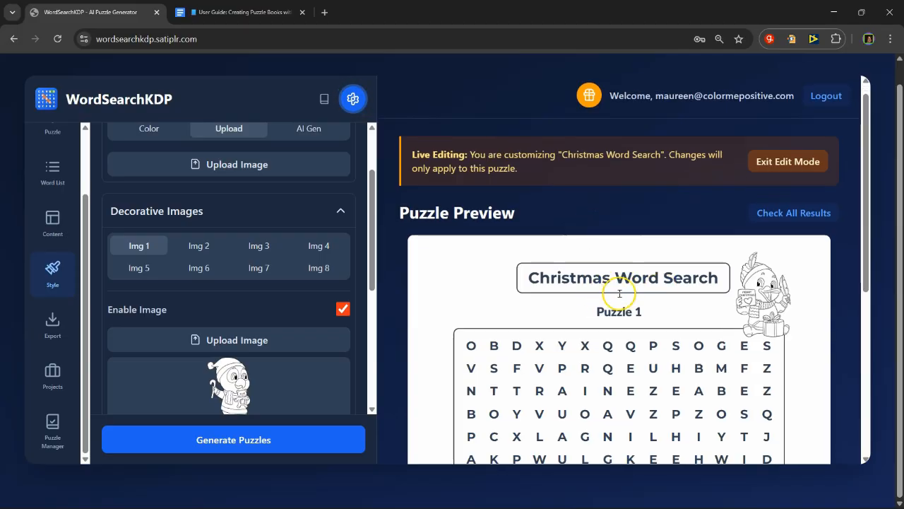
scroll(427, 290, "down", 3)
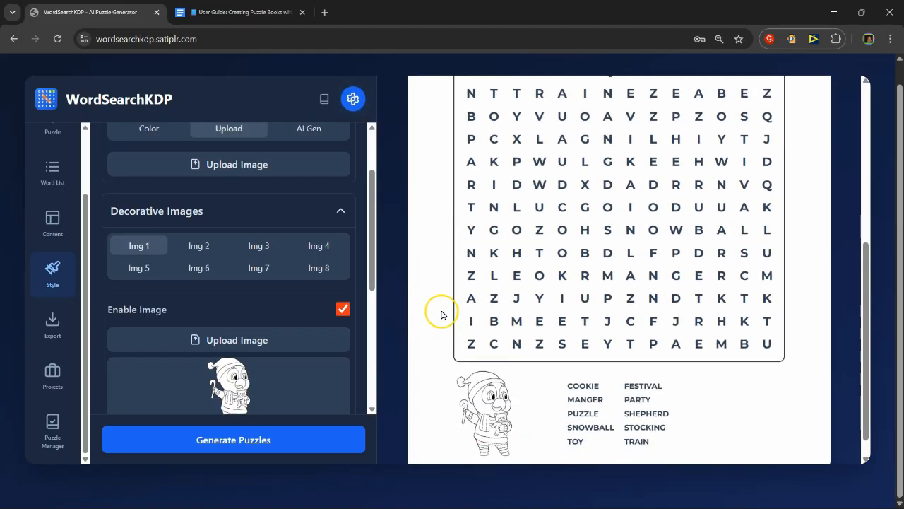
scroll(513, 353, "up", 5)
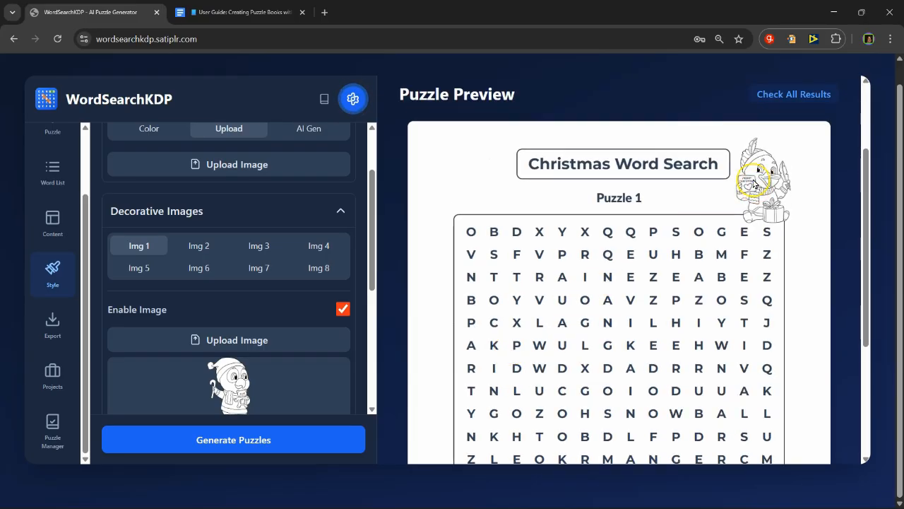
scroll(670, 222, "up", 3)
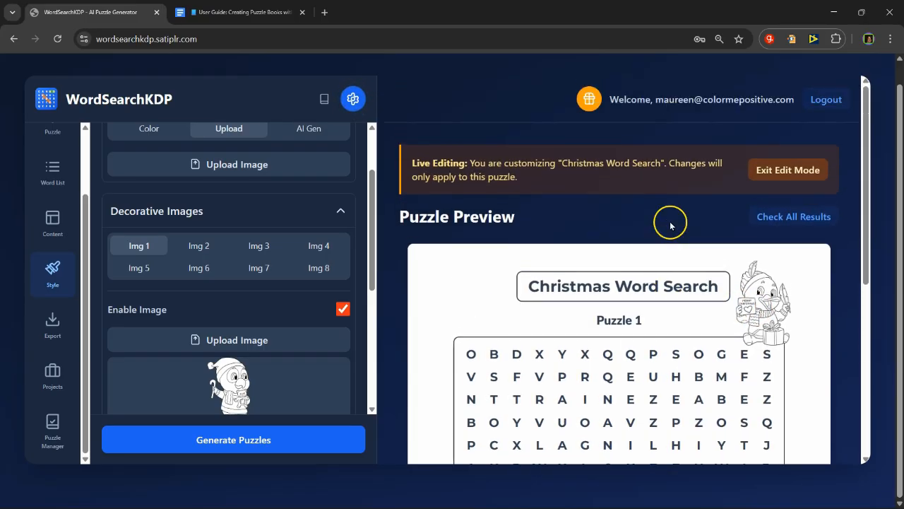
Step: Enable the third decorative image for Puzzle 1 and upload the Christmas Animals 24 PNG file into it
left_click(262, 247)
left_click(243, 342)
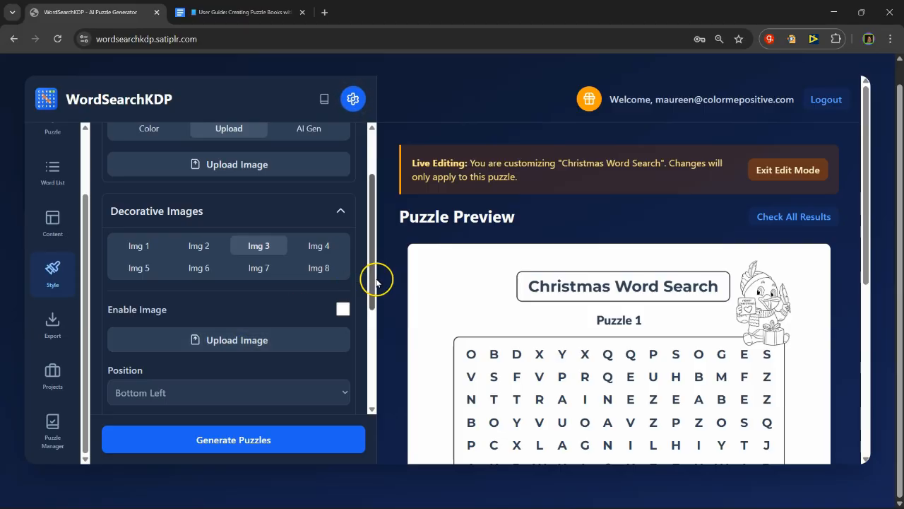
left_click(342, 308)
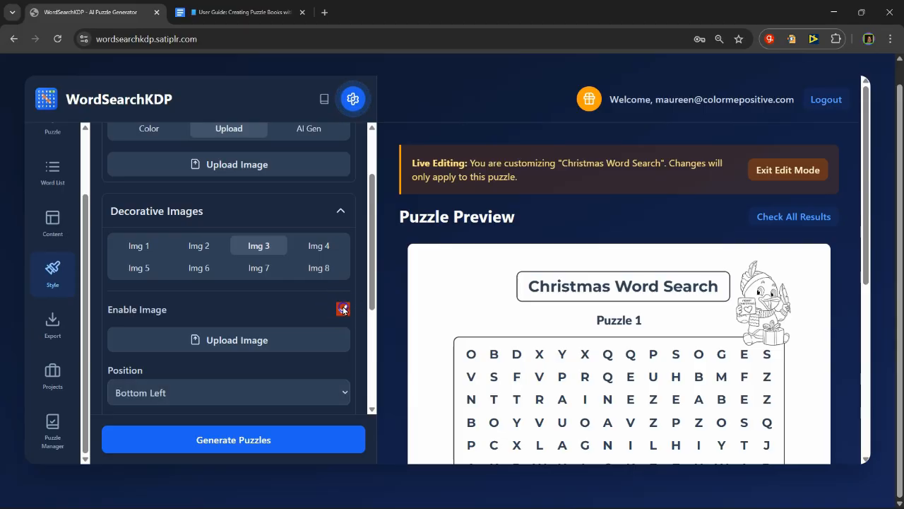
left_click(234, 340)
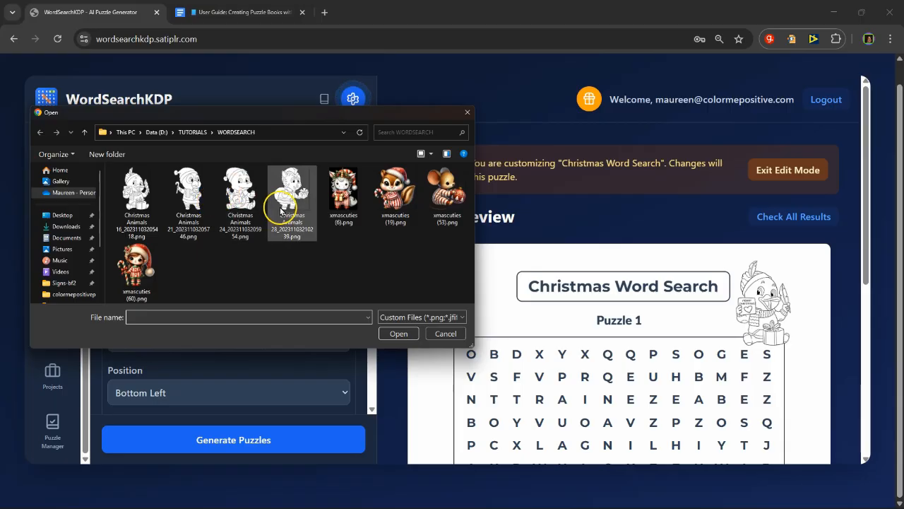
double_click(239, 190)
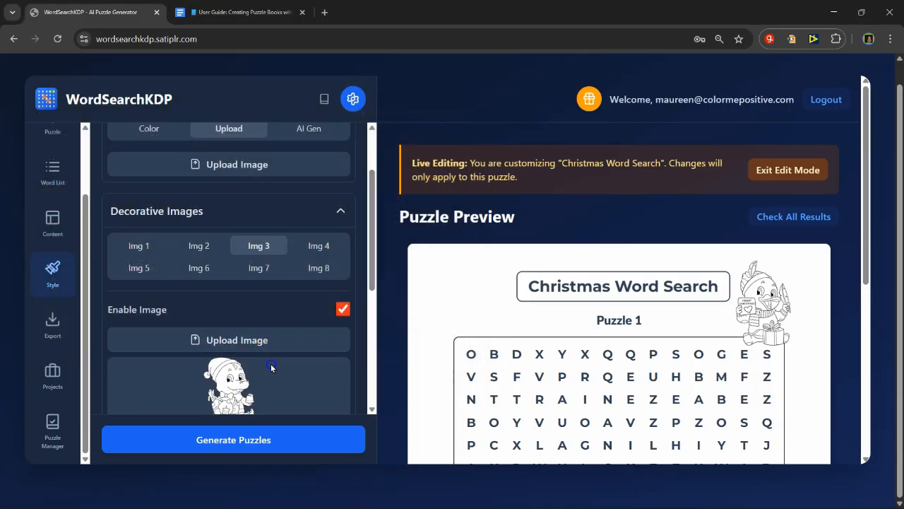
Step: Set the third decorative image's position to Top Right and its scale to 16%, and check it on the Puzzle 1 preview
mouse_move(265, 369)
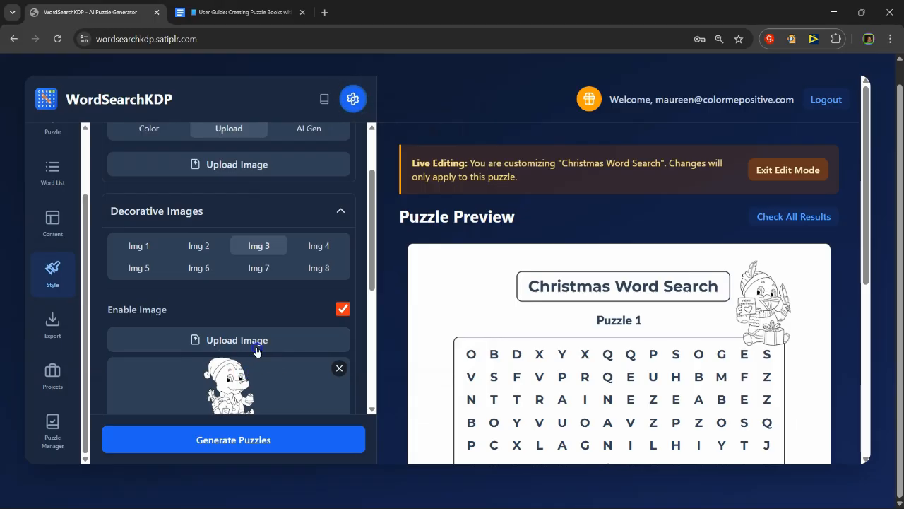
scroll(260, 343, "down", 1)
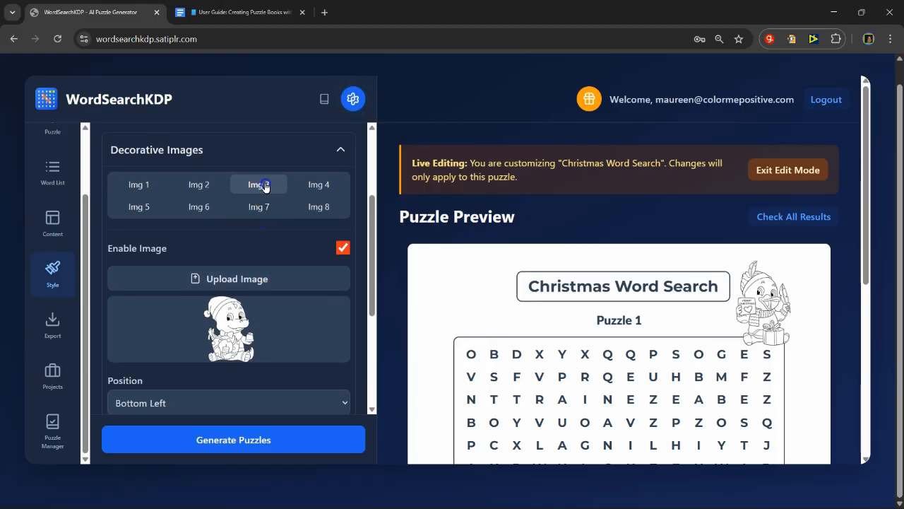
scroll(268, 337, "down", 1)
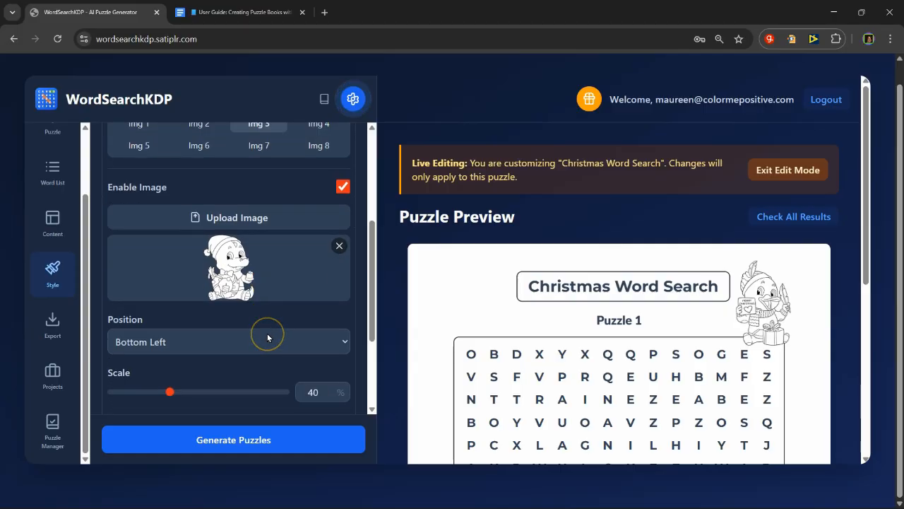
left_click(267, 333)
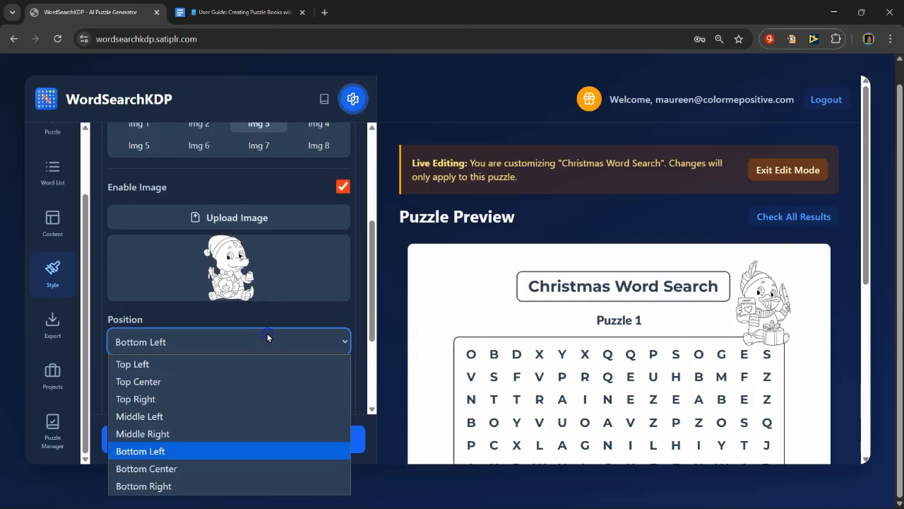
left_click(251, 373)
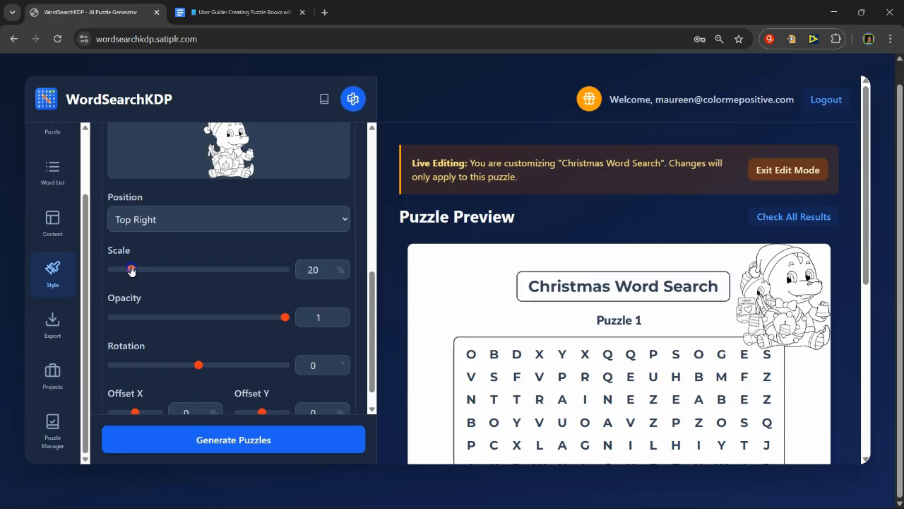
left_click_drag(131, 270, 123, 270)
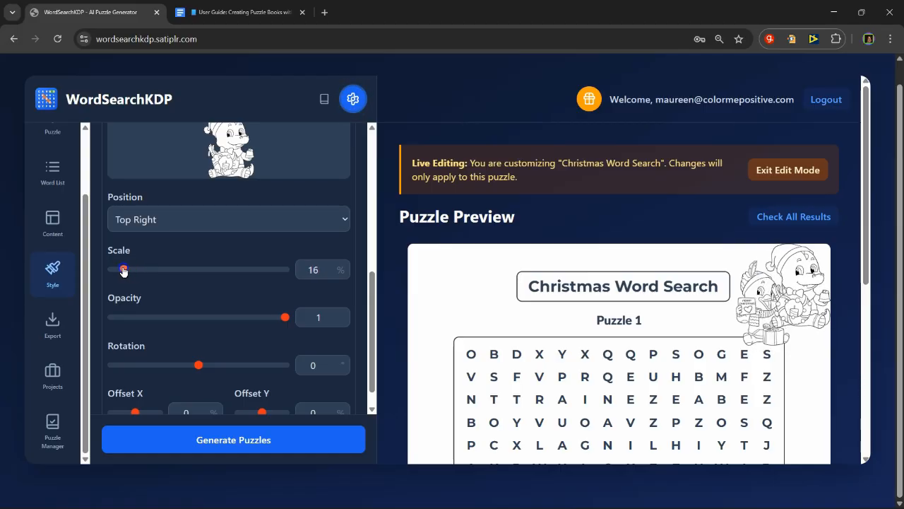
scroll(672, 170, "down", 1)
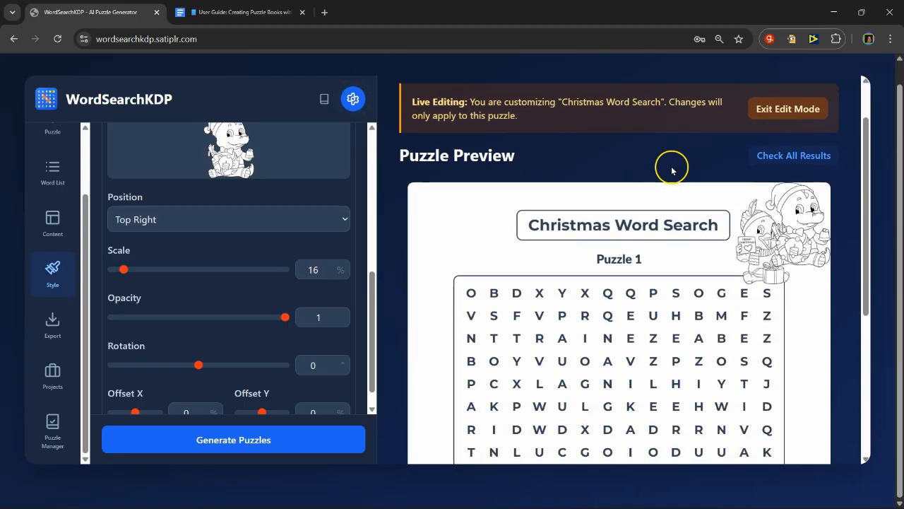
scroll(642, 219, "down", 4)
scroll(625, 275, "up", 3)
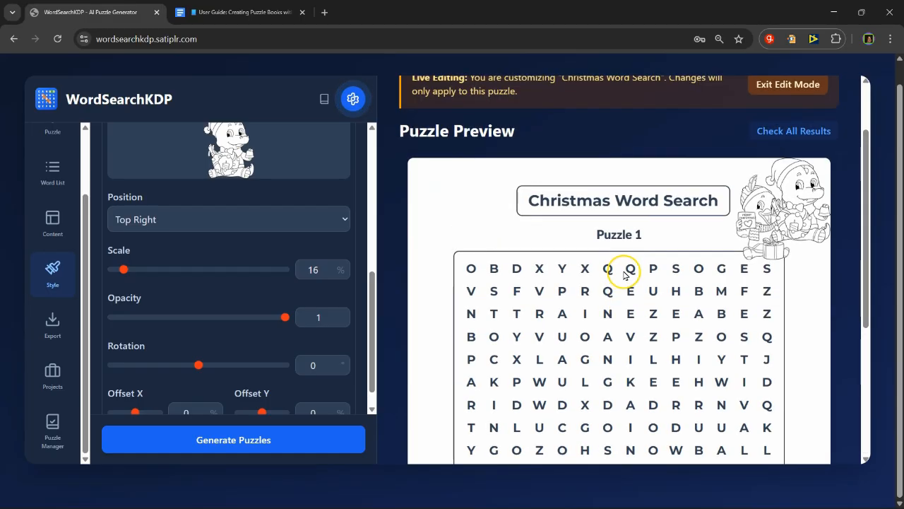
scroll(624, 276, "up", 2)
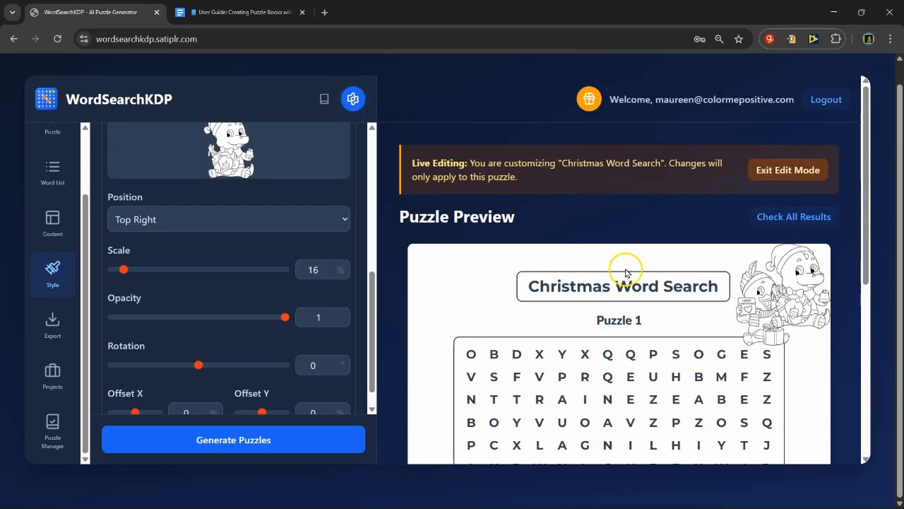
Step: Exit edit mode and reopen Puzzle 1 from the Puzzle Manager to check its customized page
left_click(803, 174)
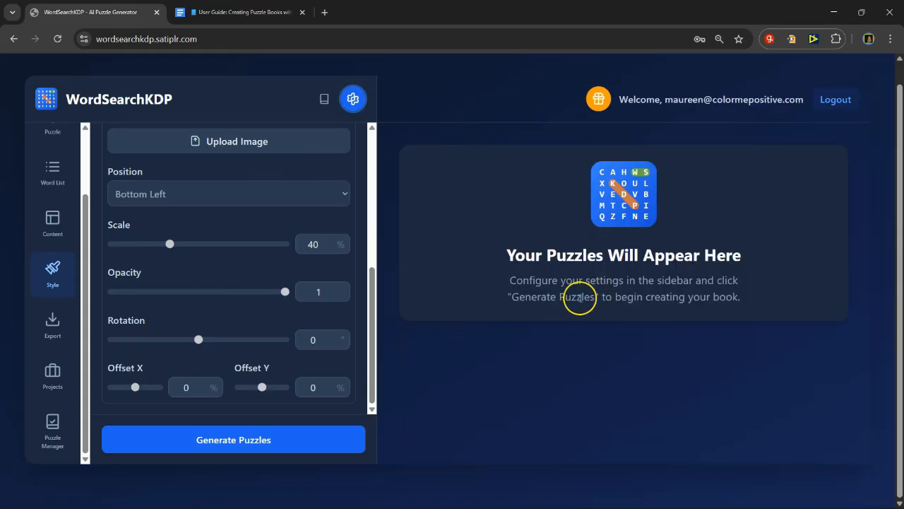
left_click(56, 426)
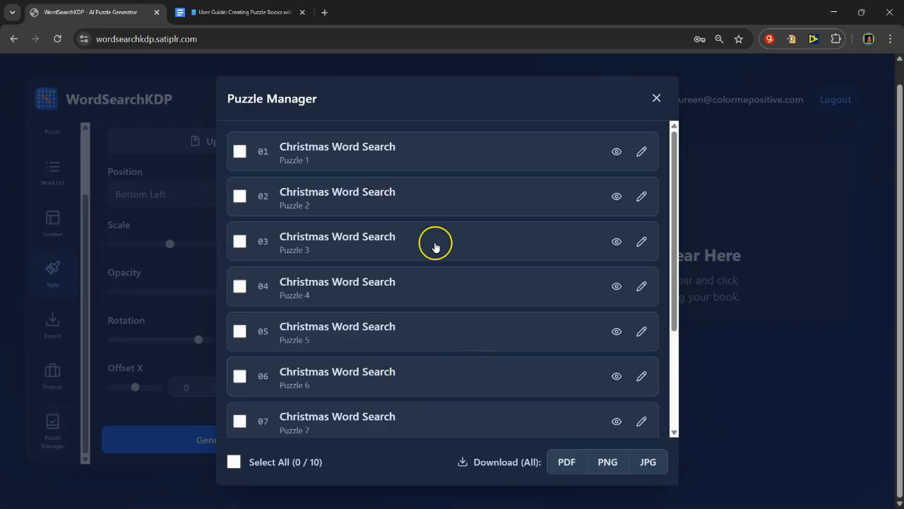
left_click(617, 152)
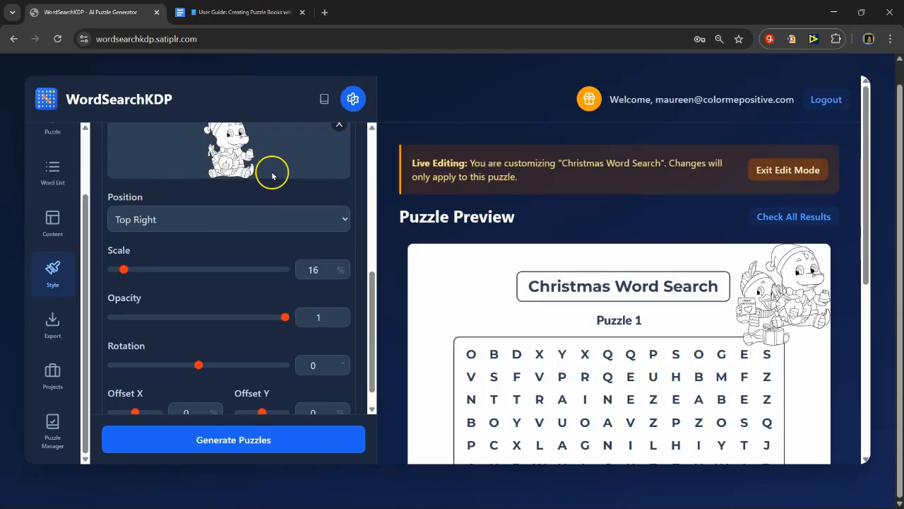
Step: Open the Puzzle Manager and select all the Christmas Word Search puzzles for download
scroll(273, 171, "up", 1)
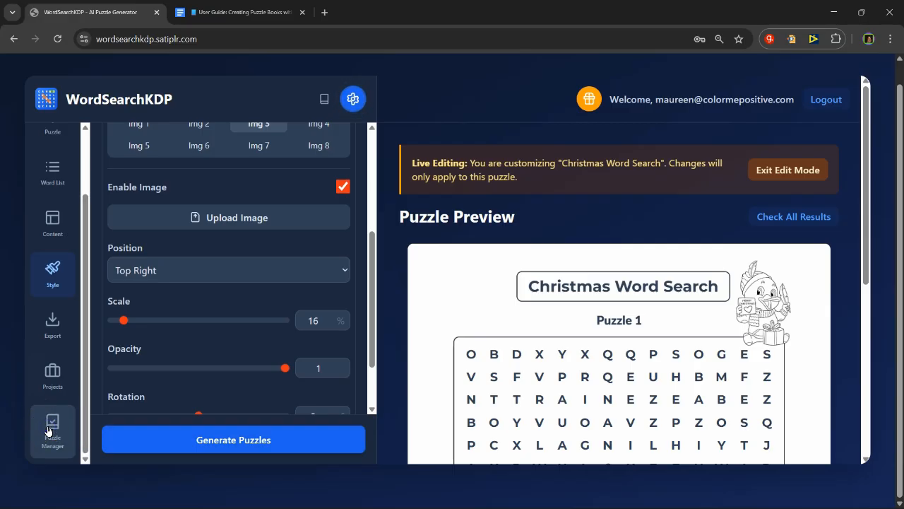
left_click(48, 431)
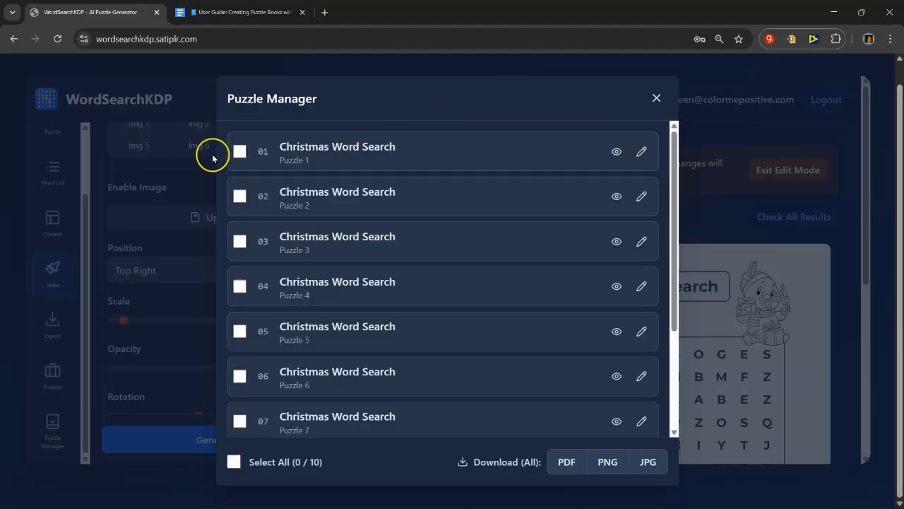
scroll(258, 299, "down", 3)
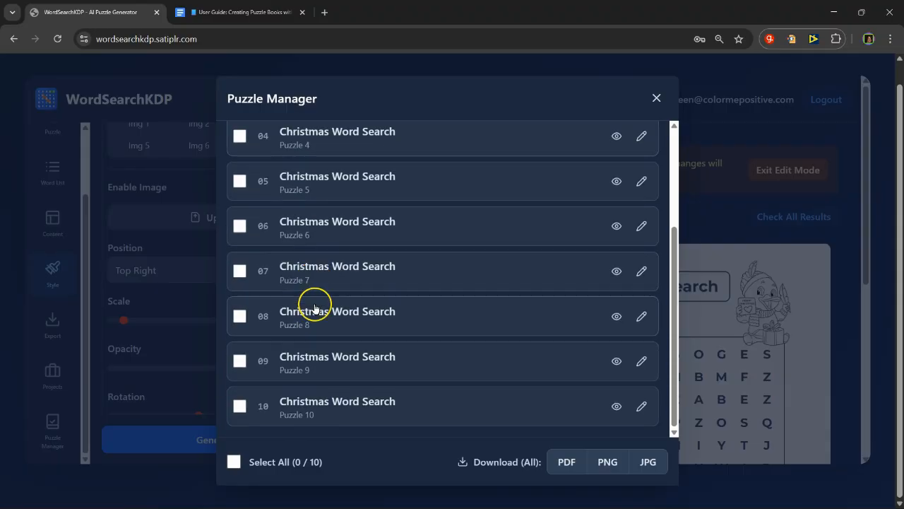
left_click(234, 462)
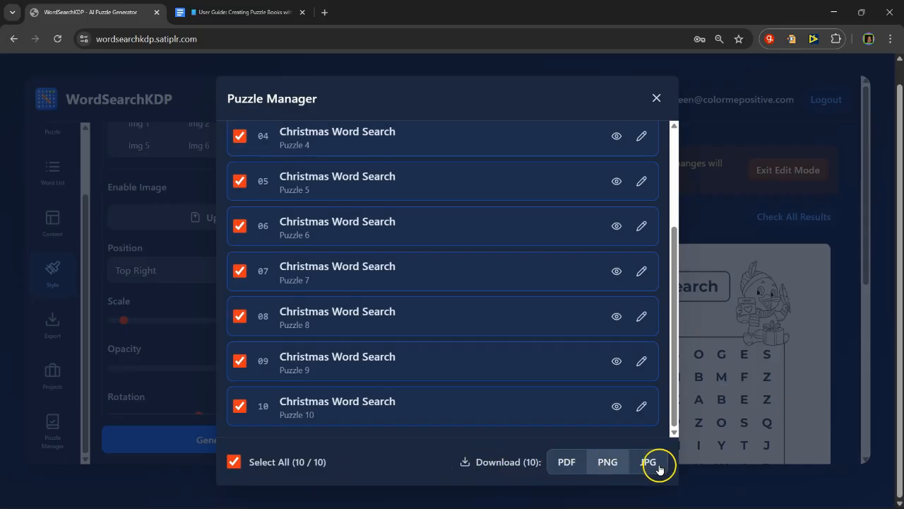
Step: Download the selected puzzles as a PDF, saving it as Christmas.pdf in the WORDSEARCH folder
left_click(563, 464)
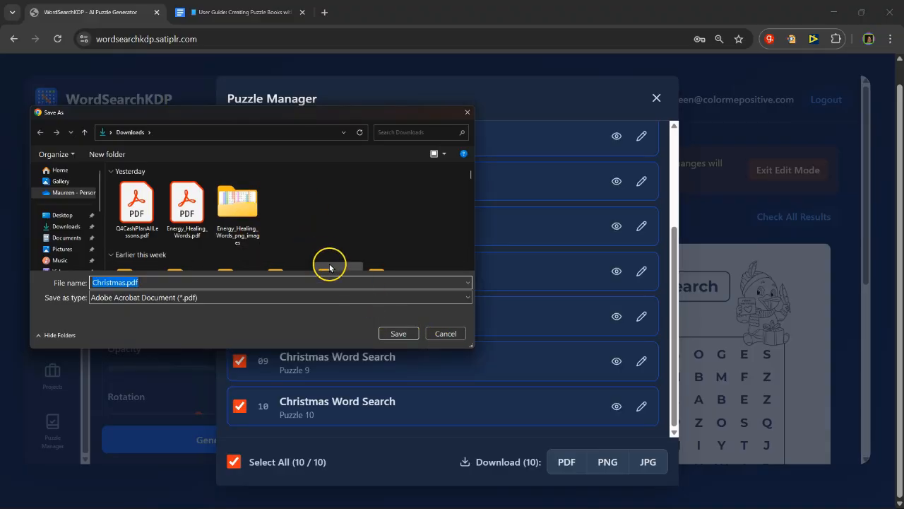
scroll(43, 205, "down", 5)
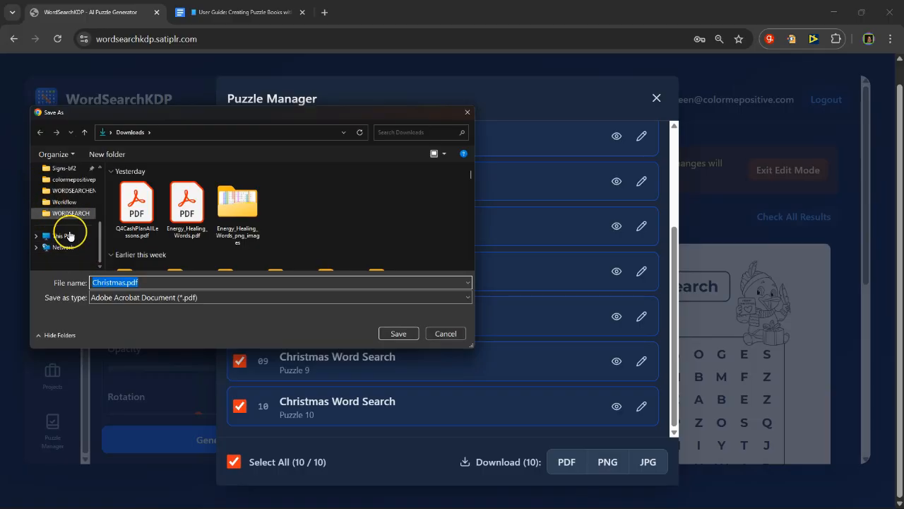
left_click(61, 213)
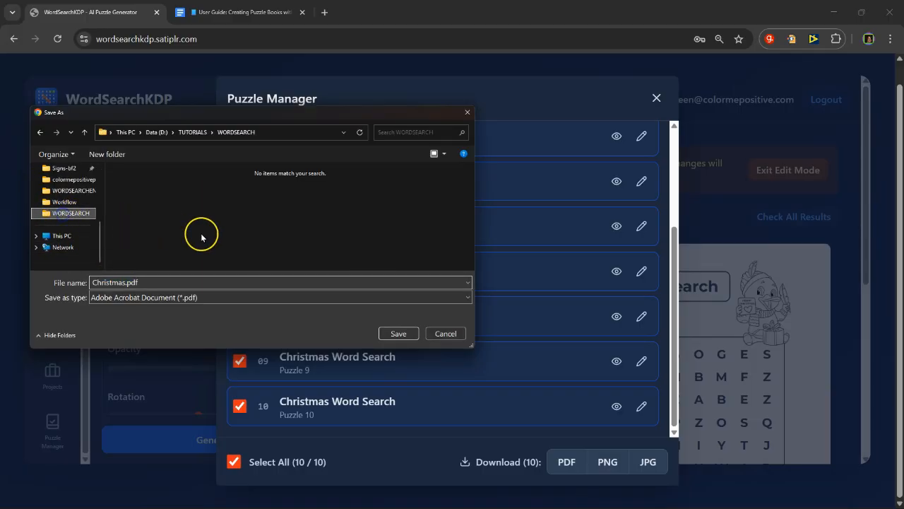
left_click(408, 332)
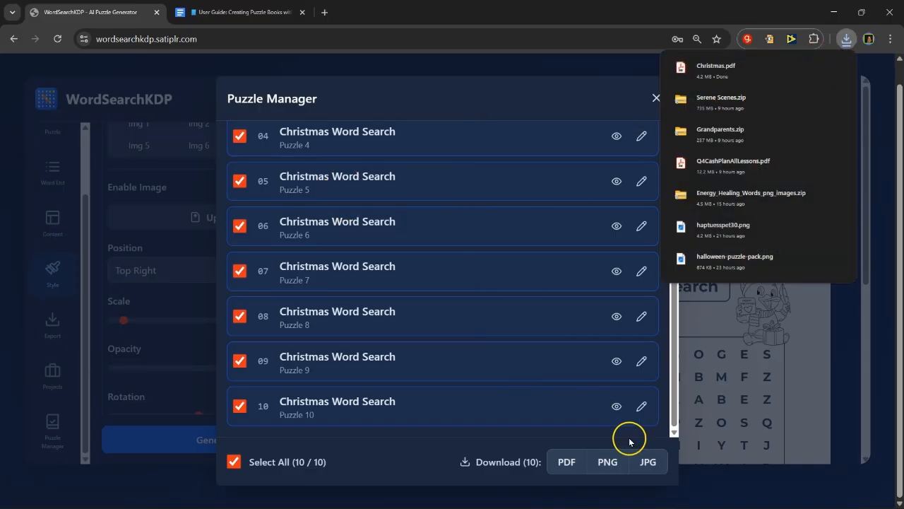
Step: Download the selected puzzles as PNG images, save them as Christmas_png_images.zip in the WORDSEARCH folder, and show the file in its folder
left_click(594, 467)
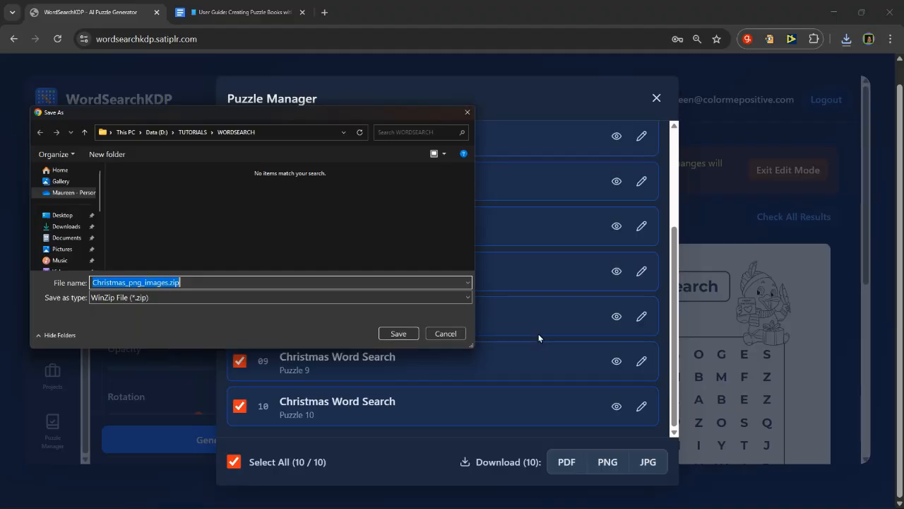
left_click(381, 331)
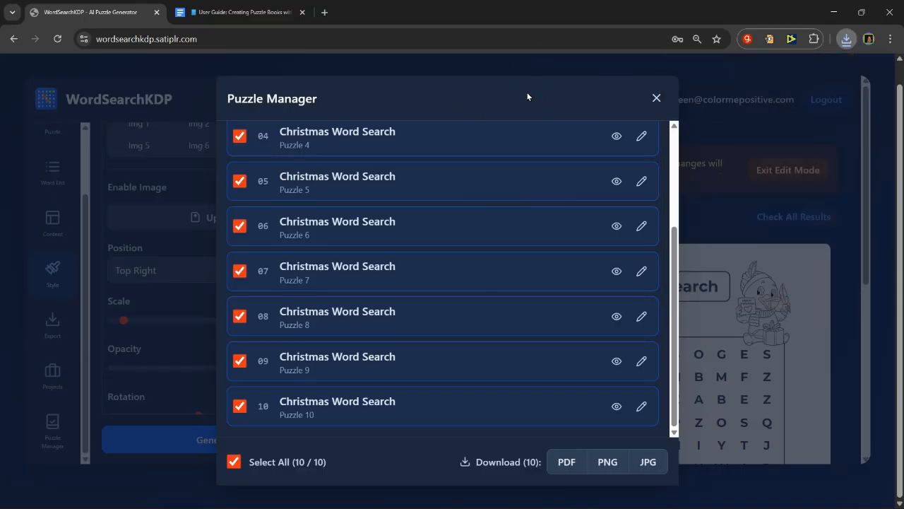
left_click(847, 40)
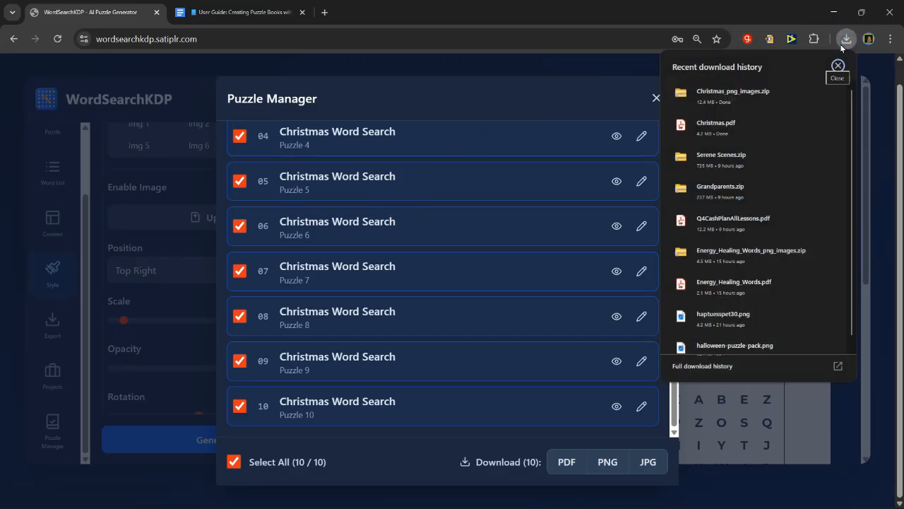
left_click(802, 92)
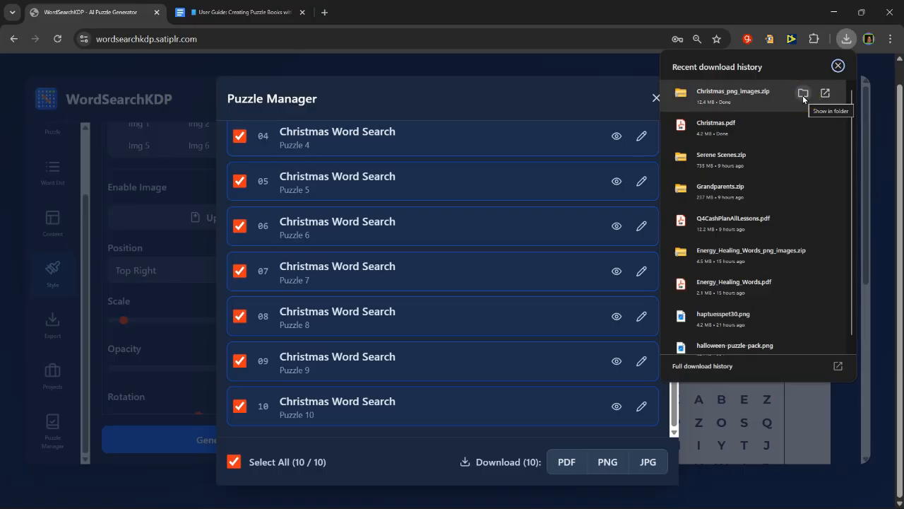
right_click(148, 381)
left_click(207, 129)
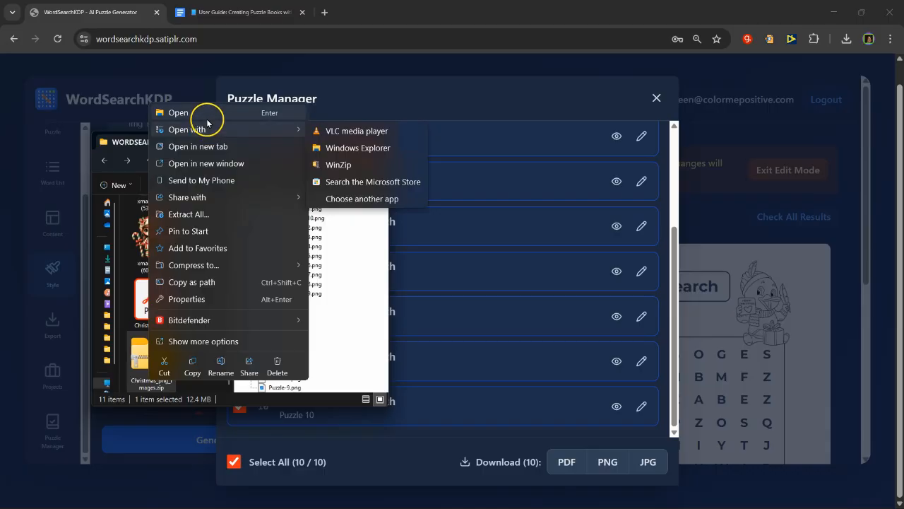
left_click(198, 113)
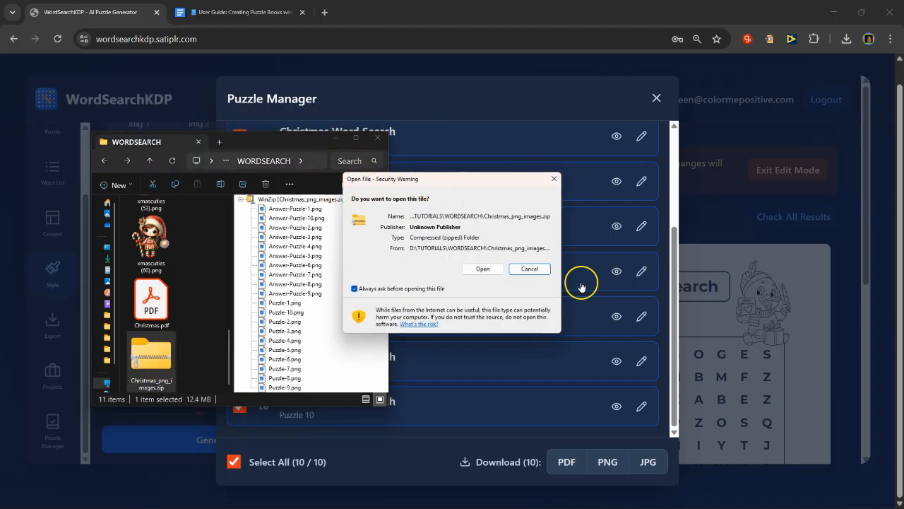
left_click(526, 269)
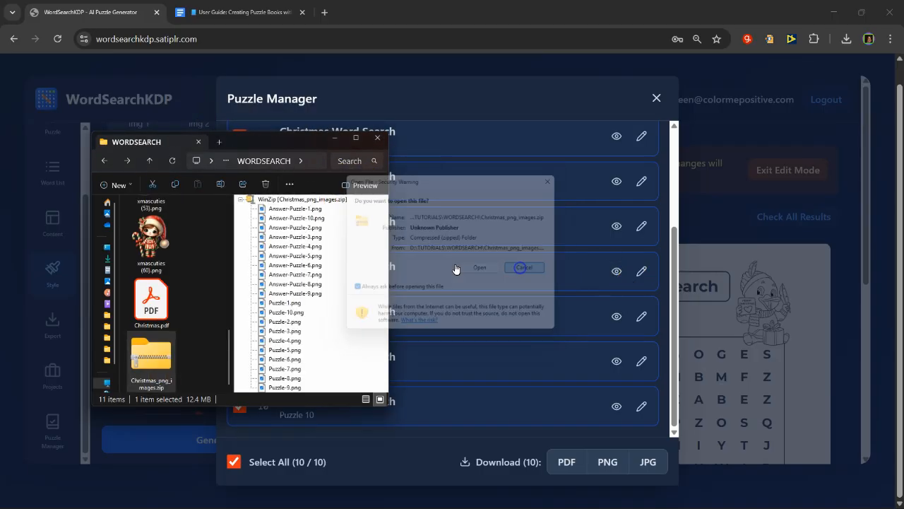
Step: Open Christmas.pdf from the WORDSEARCH folder and dismiss the All tools pane and the document summary banner
left_click(159, 287)
double_click(162, 285)
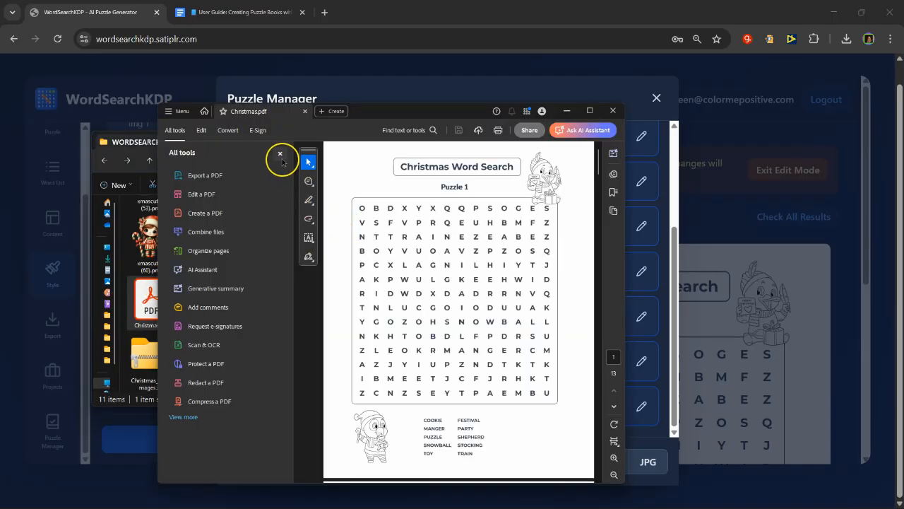
left_click(280, 154)
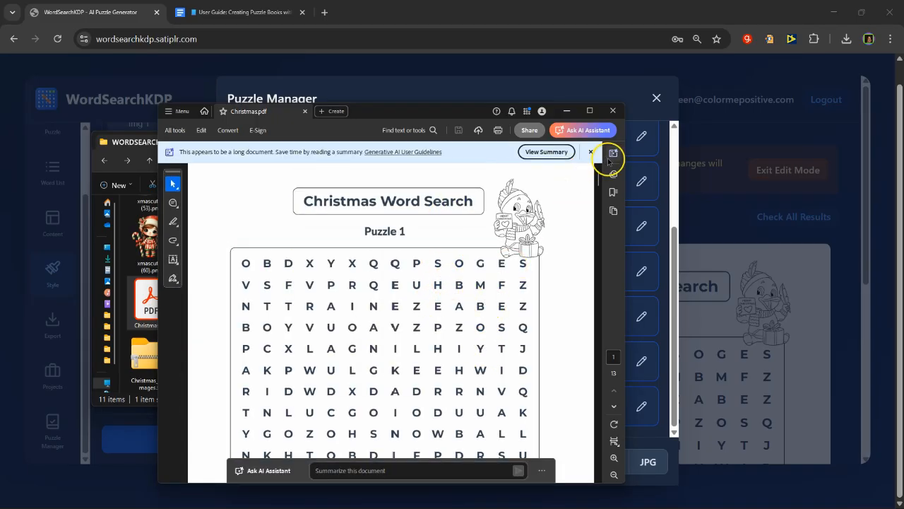
left_click(592, 152)
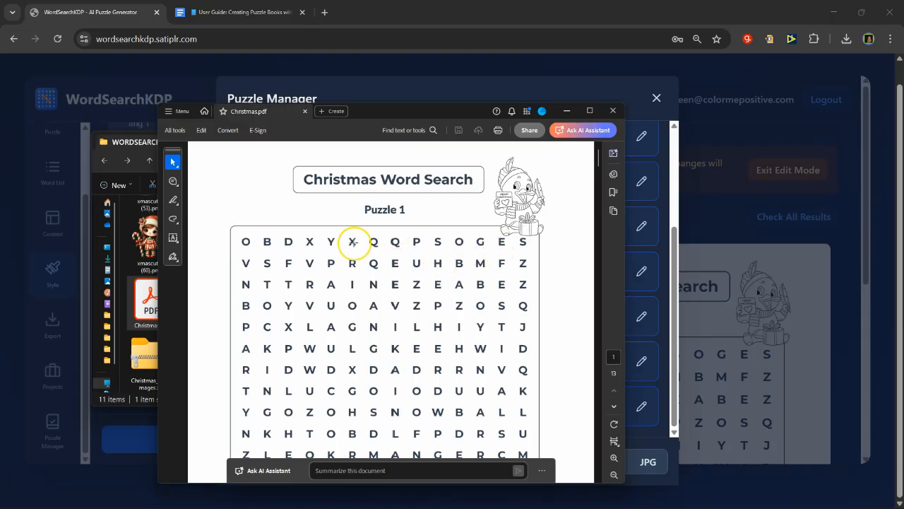
Step: Review the puzzle pages of Christmas.pdf from Puzzle 1 to Puzzle 10, checking grids, word lists and images
scroll(376, 243, "down", 3)
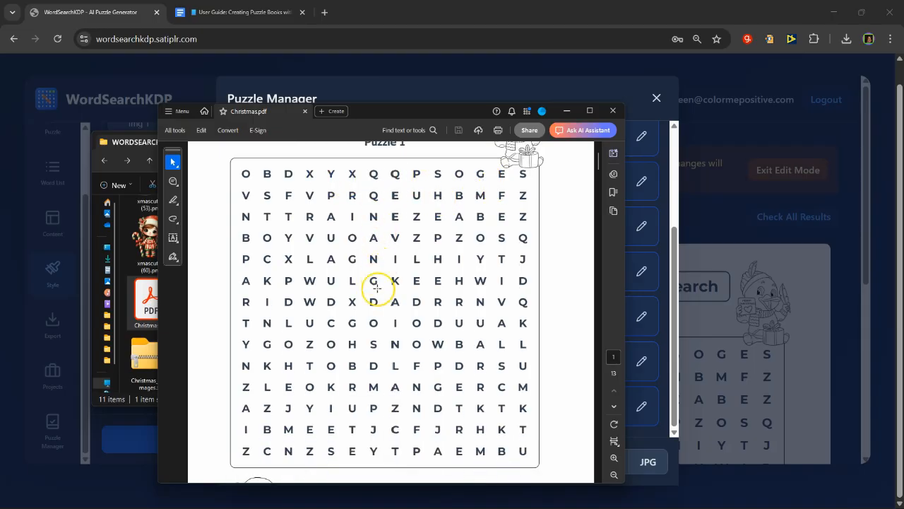
scroll(377, 295, "down", 2)
scroll(375, 294, "down", 5)
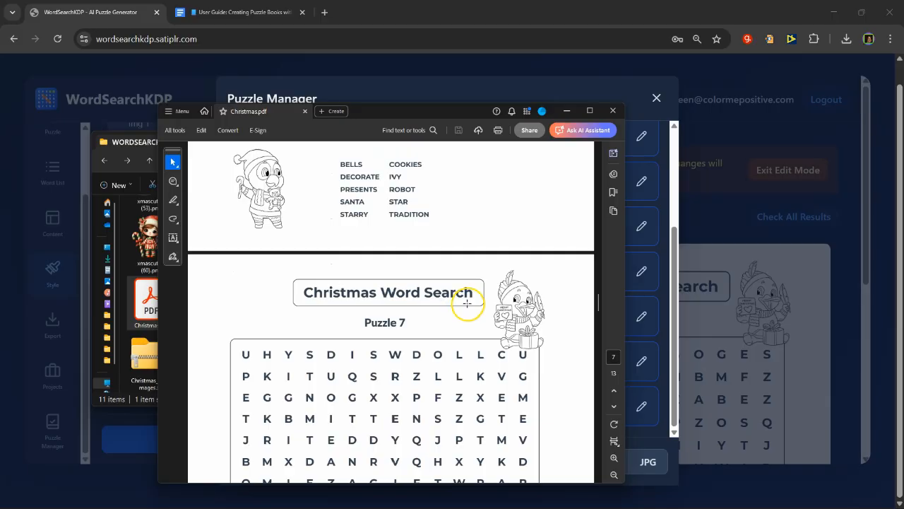
scroll(467, 302, "down", 10)
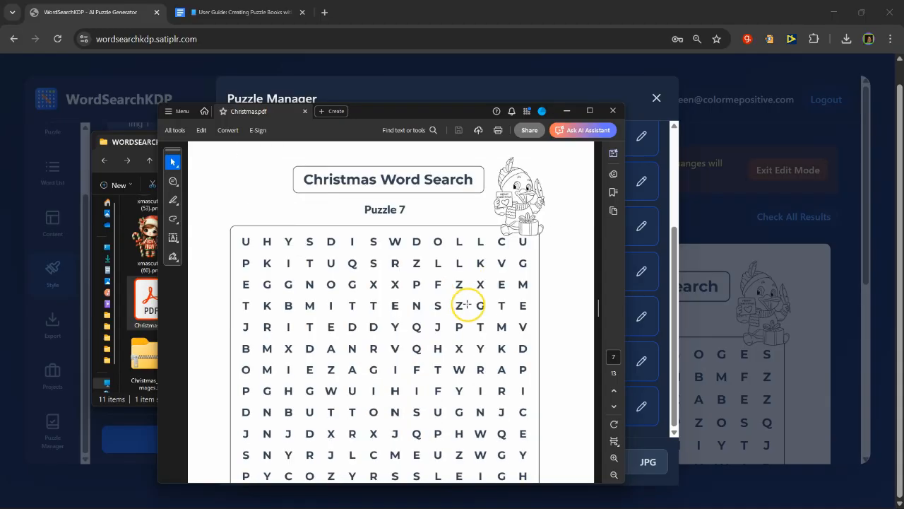
scroll(431, 311, "down", 10)
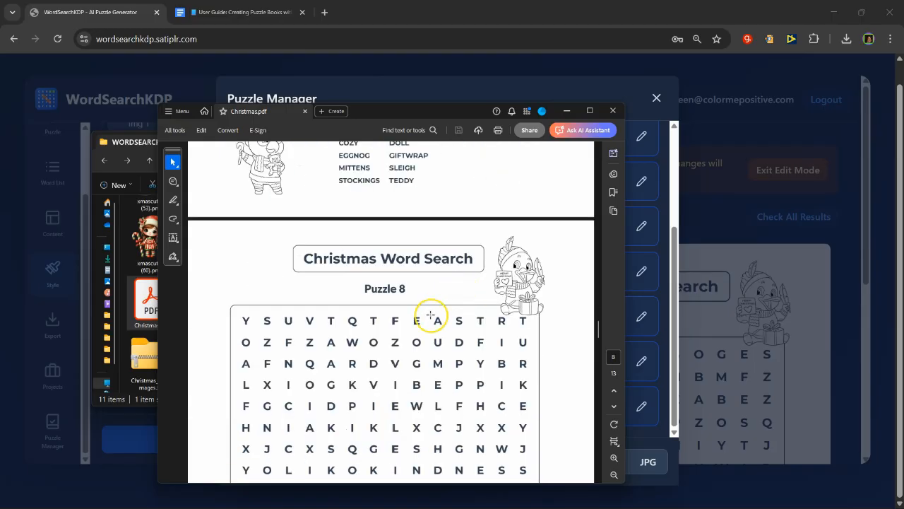
scroll(427, 305, "down", 10)
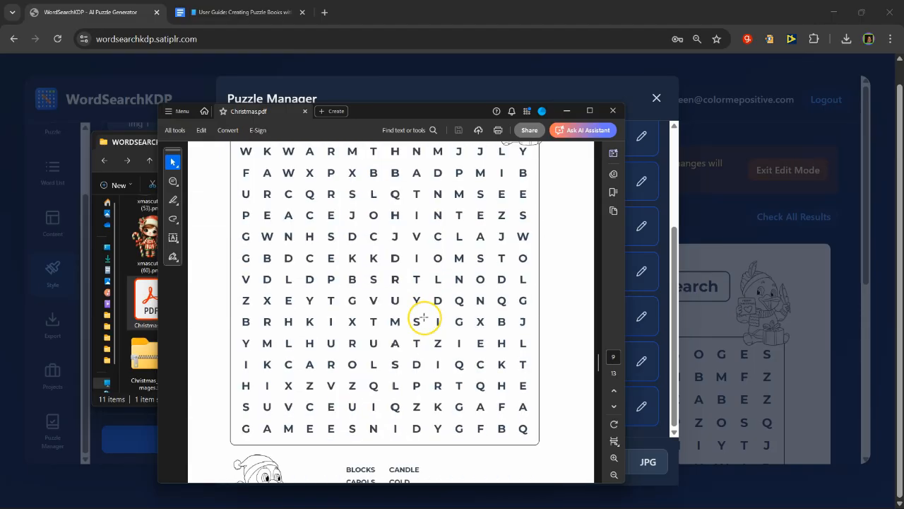
scroll(433, 291, "down", 10)
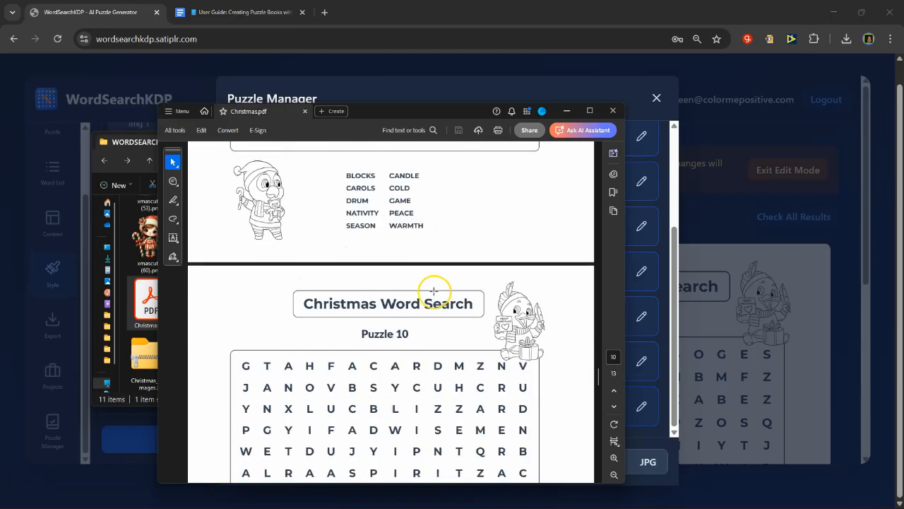
Step: Examine the Solutions pages at the end of Christmas.pdf, checking the highlighted answers in each grid
scroll(437, 300, "down", 10)
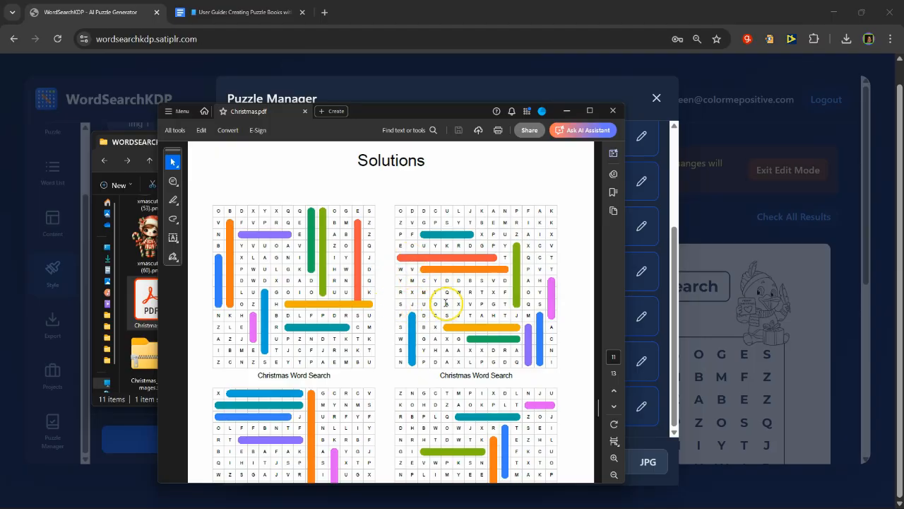
scroll(384, 303, "down", 4)
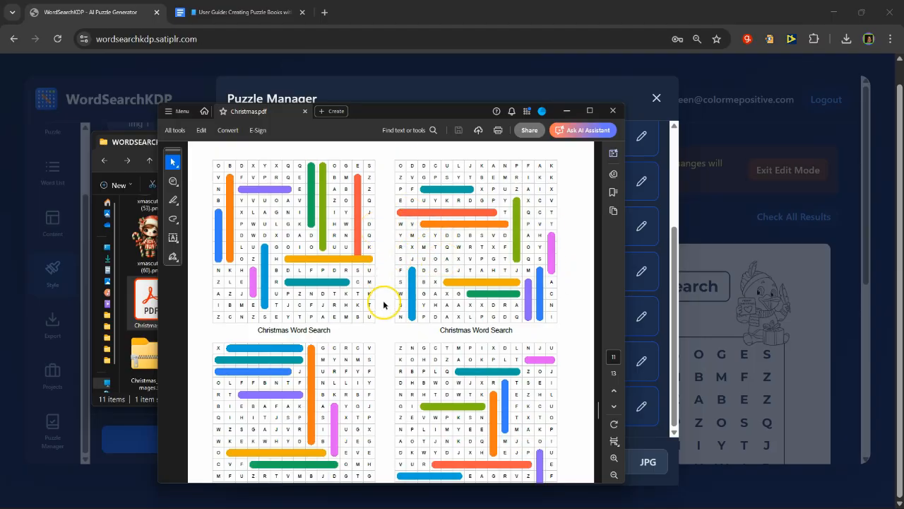
scroll(410, 307, "down", 9)
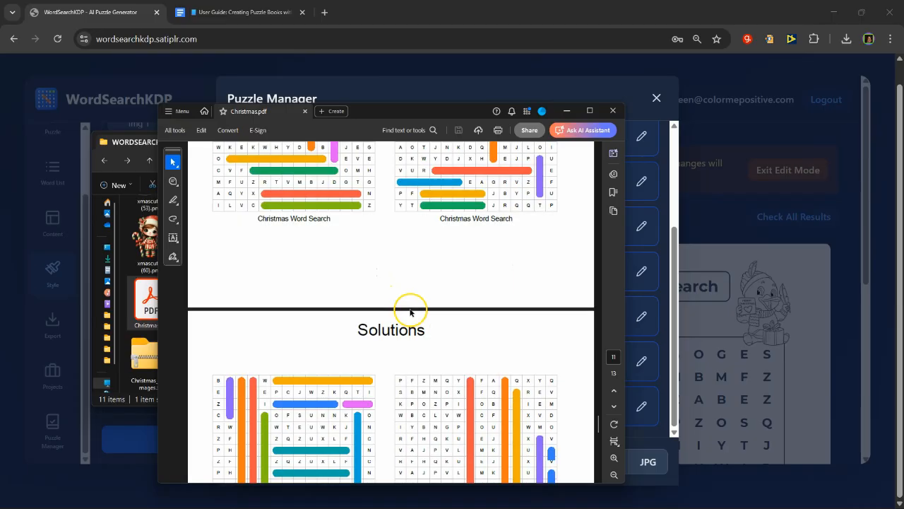
scroll(413, 305, "down", 15)
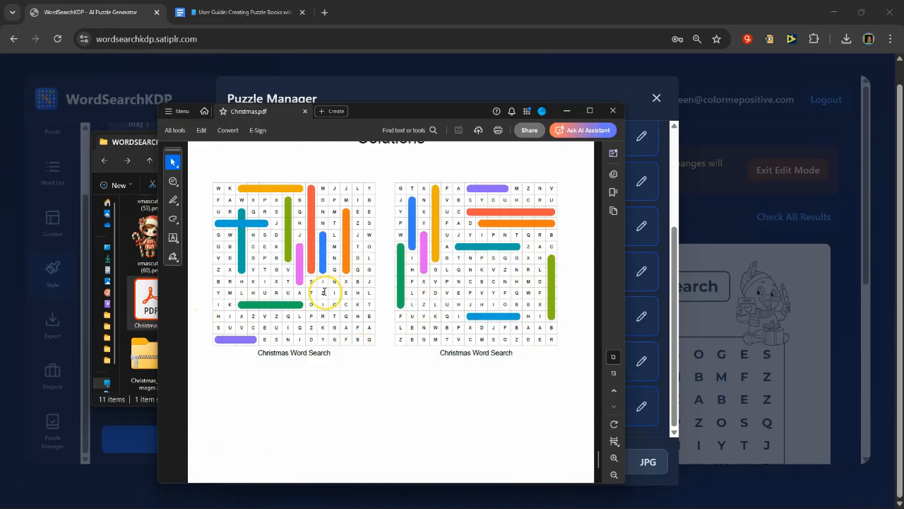
scroll(325, 291, "up", 2)
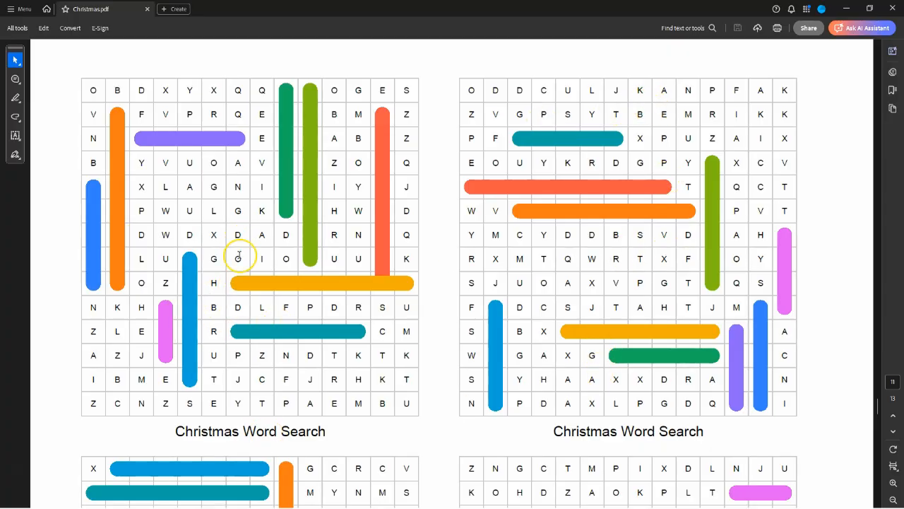
scroll(285, 312, "down", 3)
scroll(285, 311, "down", 11)
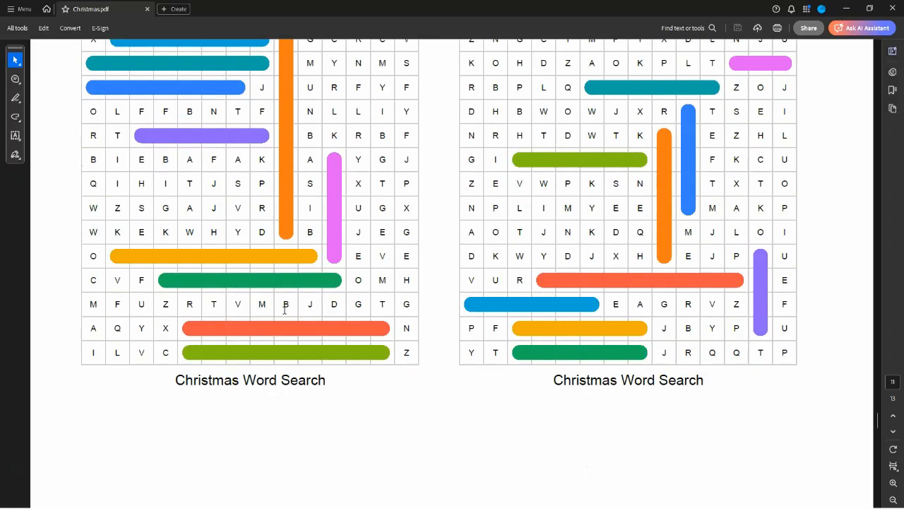
scroll(284, 314, "down", 10)
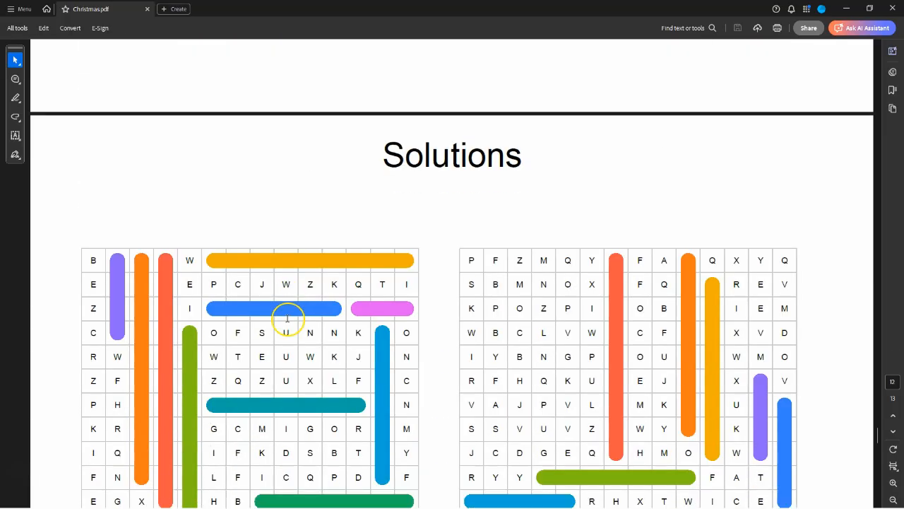
scroll(287, 311, "down", 2)
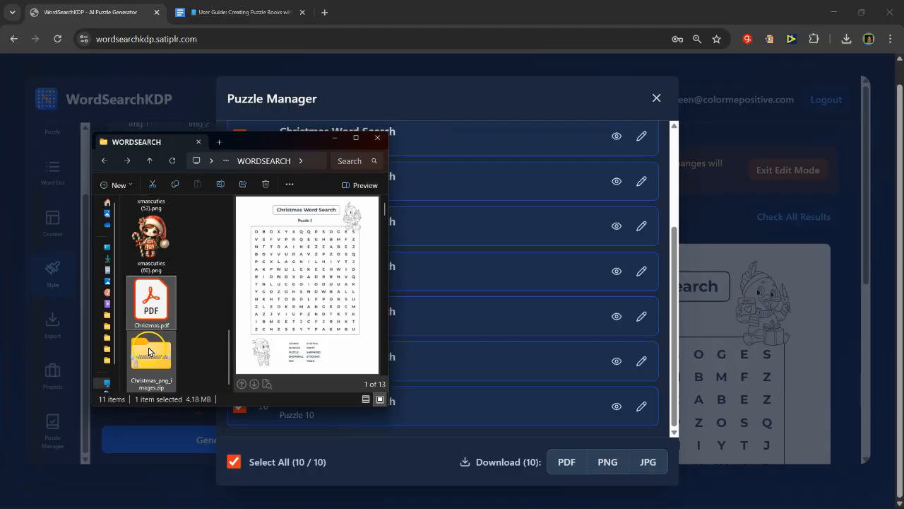
Step: Extract Christmas_png_images.zip into a Christmas_png_images folder inside WORDSEARCH
left_click(149, 347)
right_click(150, 350)
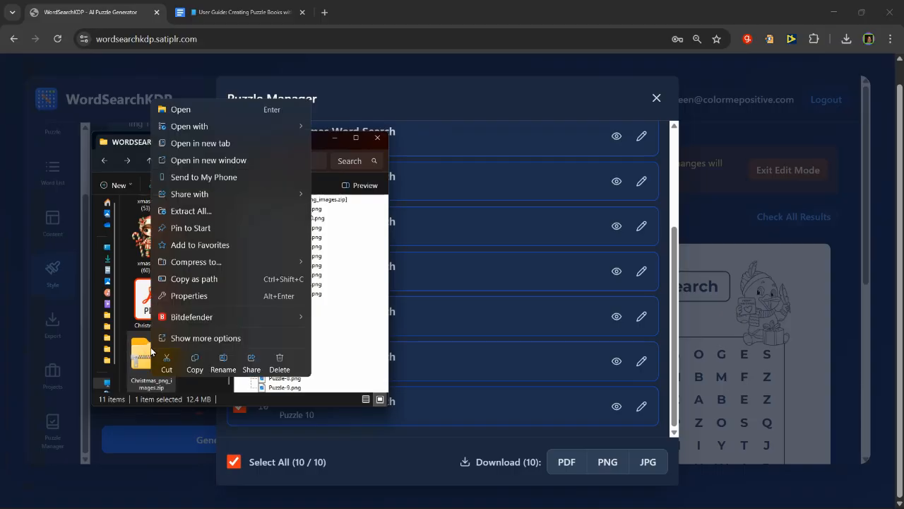
left_click(236, 214)
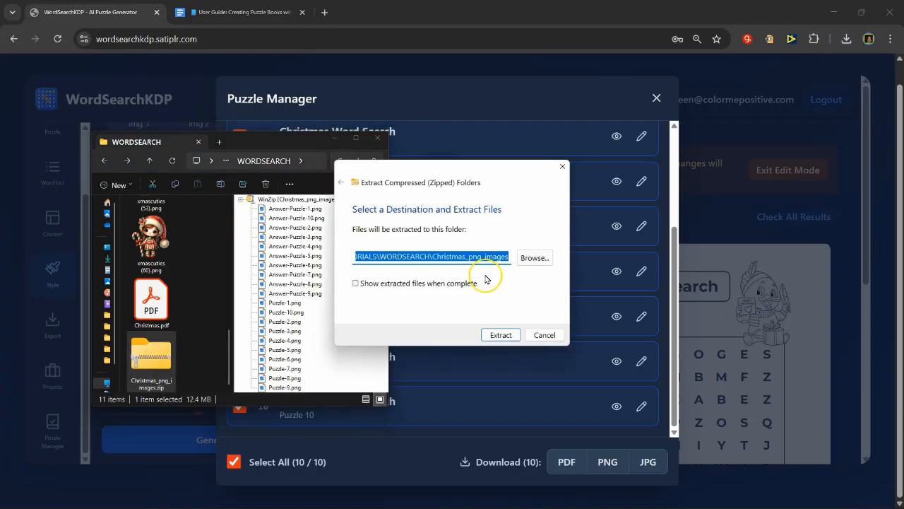
left_click(506, 337)
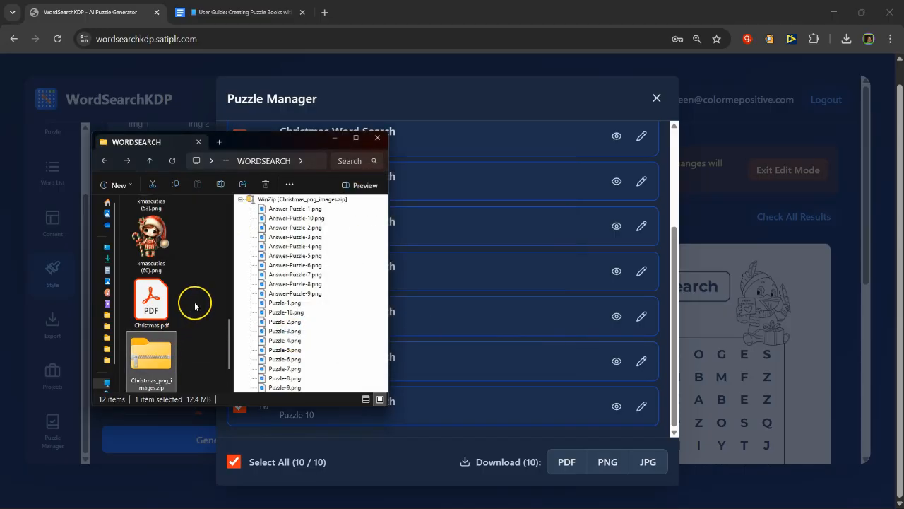
Step: Open the extracted Christmas_png_images folder and view the Answer-Puzzle-1.png image
scroll(199, 328, "down", 1)
double_click(149, 357)
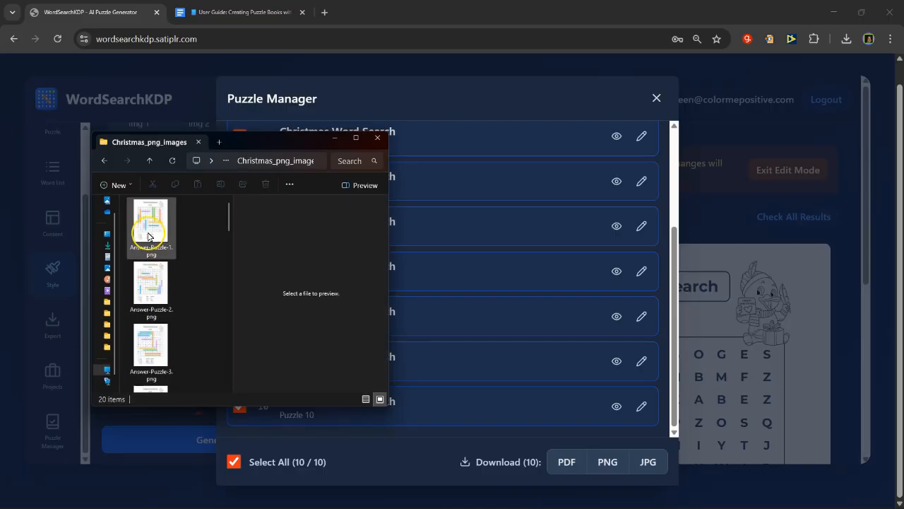
double_click(150, 231)
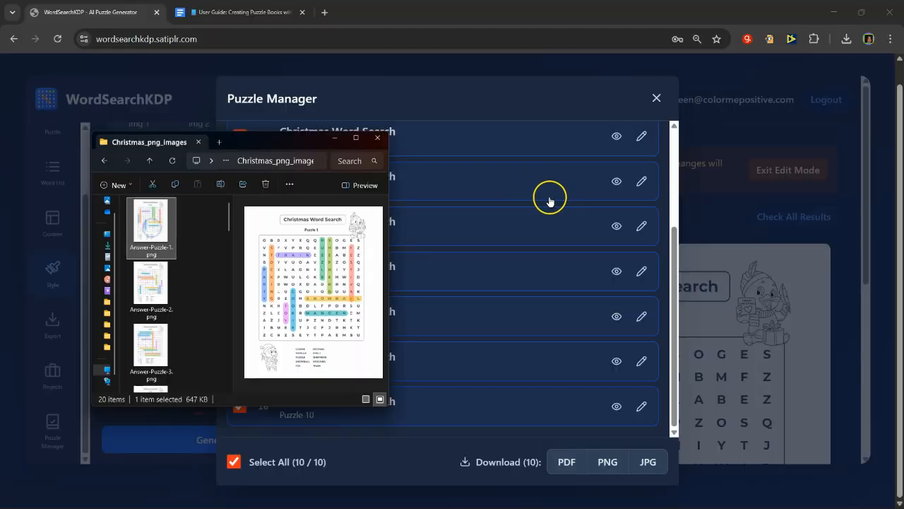